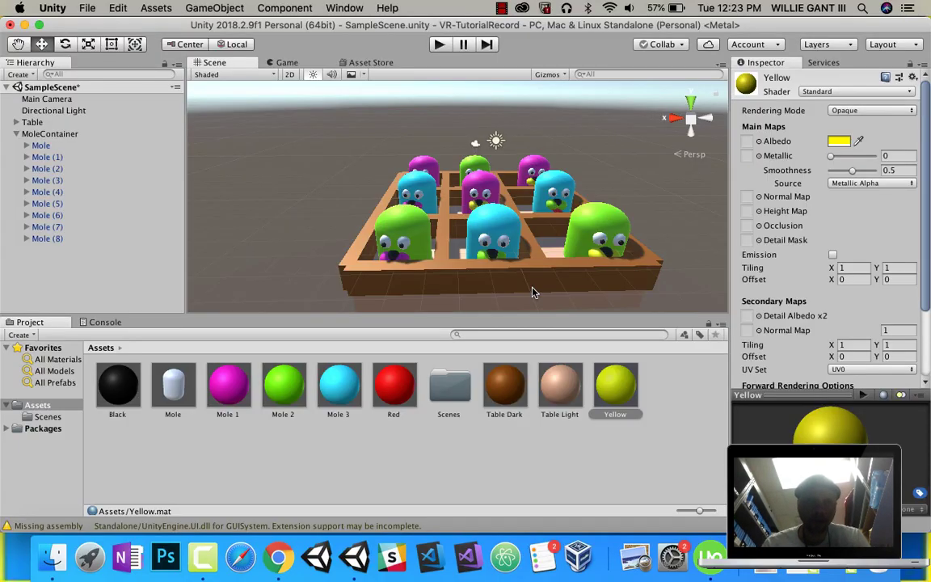
- Create an empty top-level object in the scene and name it Room
click(16, 135)
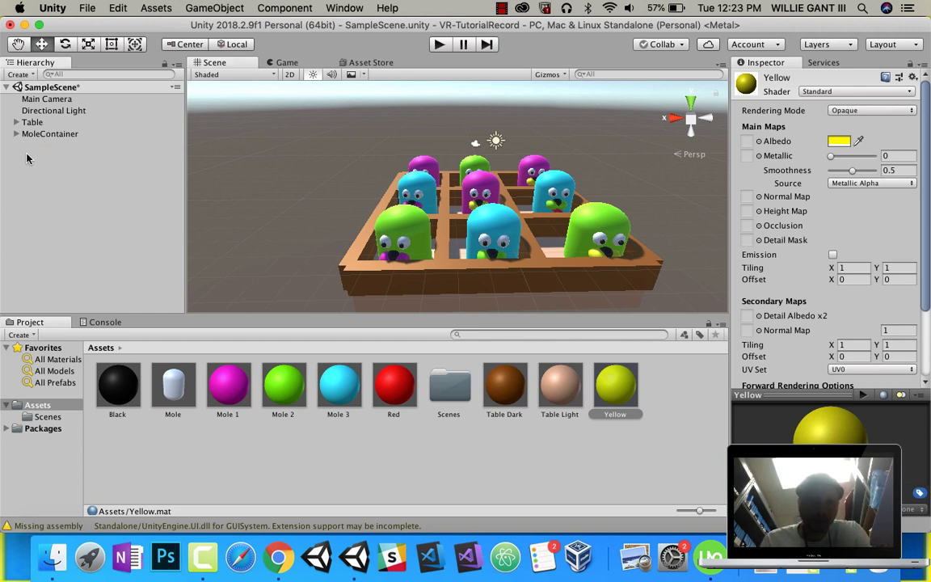
right_click(25, 159)
click(71, 269)
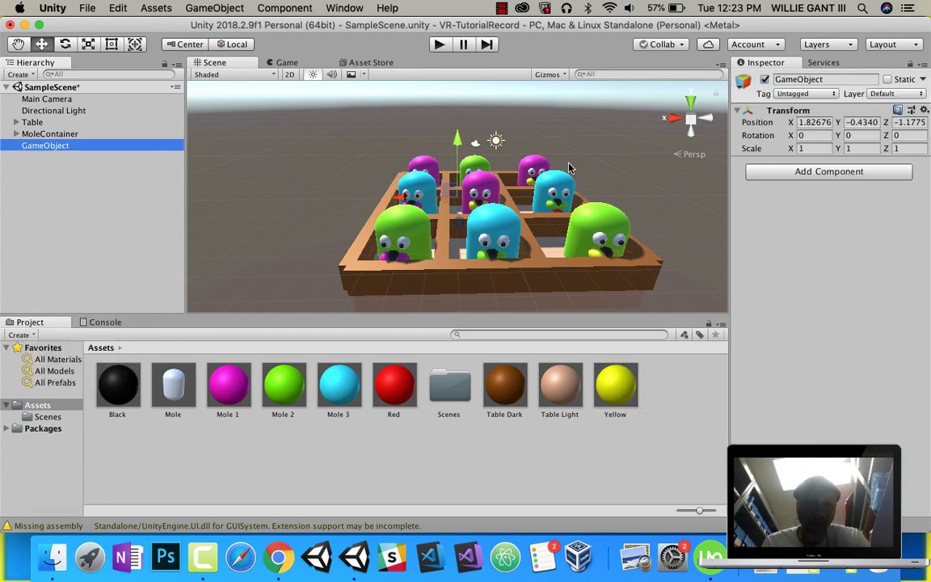
click(806, 80)
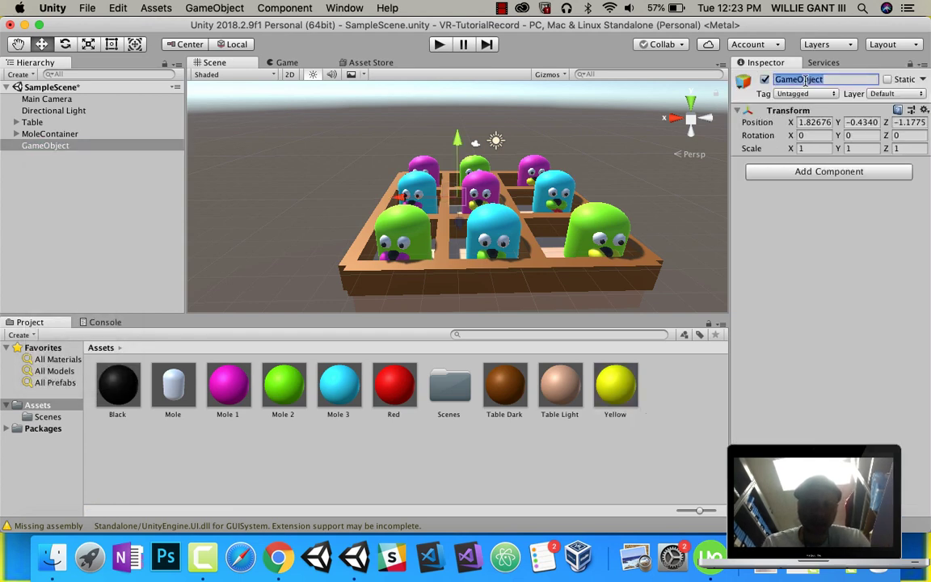
text(Room)
key(Return)
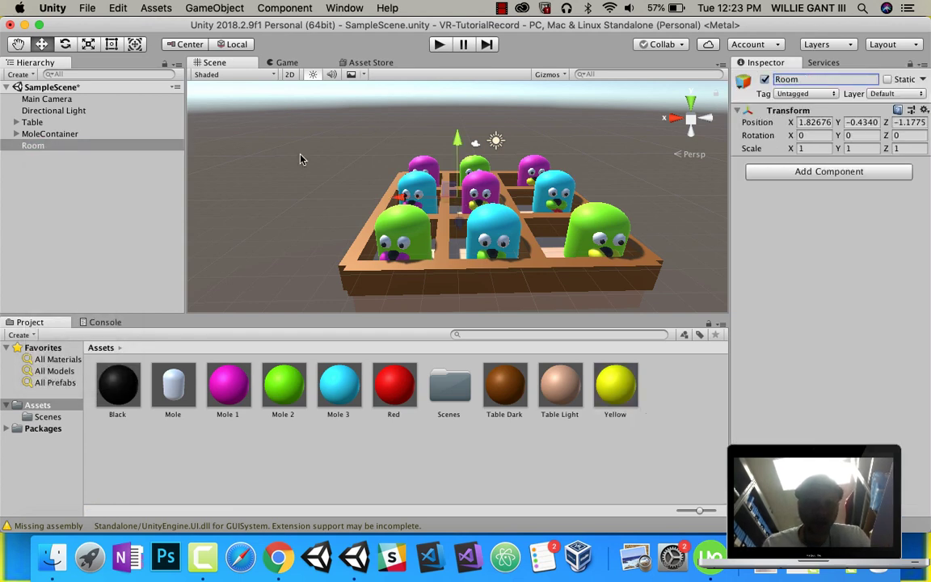
- Add a 3D cube as a child of the Room object
right_click(31, 146)
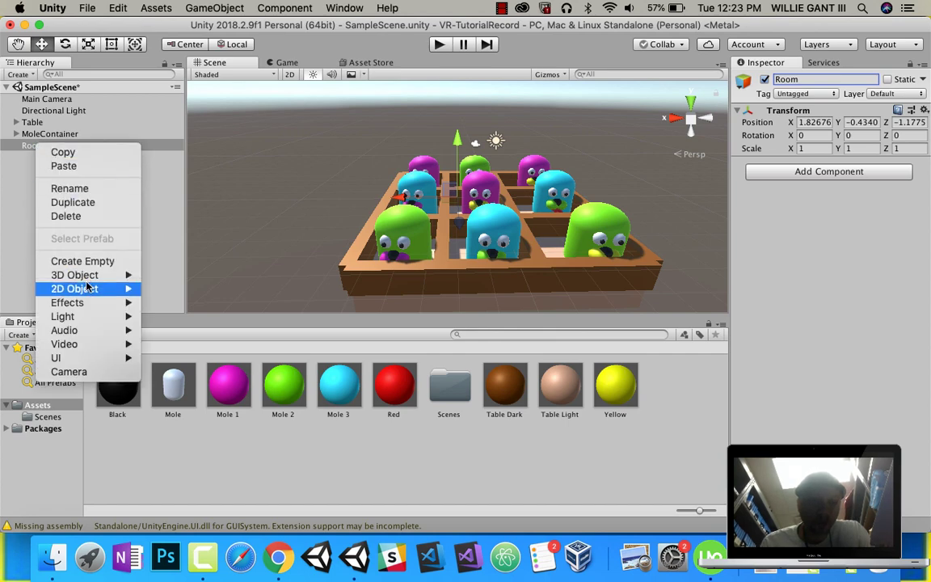
mouse_move(93, 276)
click(162, 275)
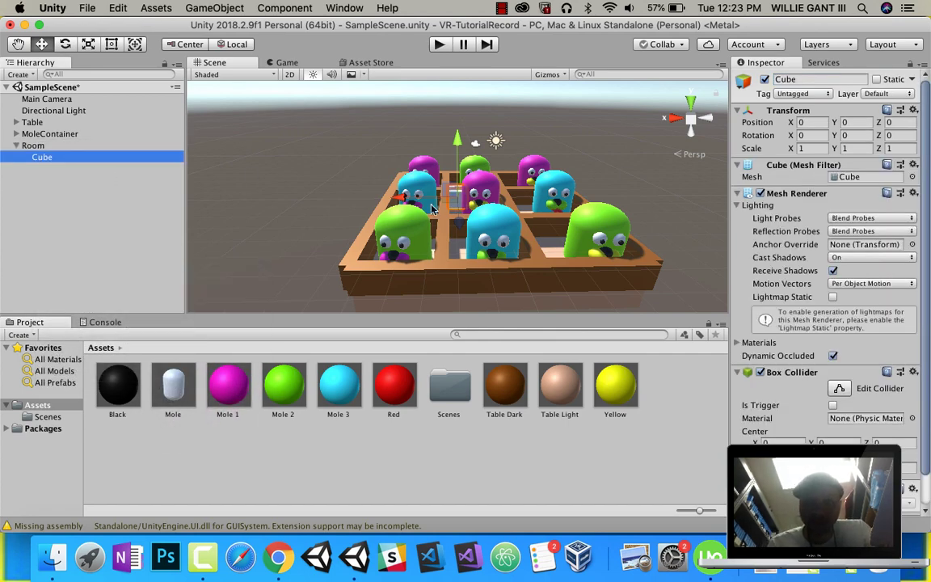
- Set the cube's X scale to 30
click(805, 148)
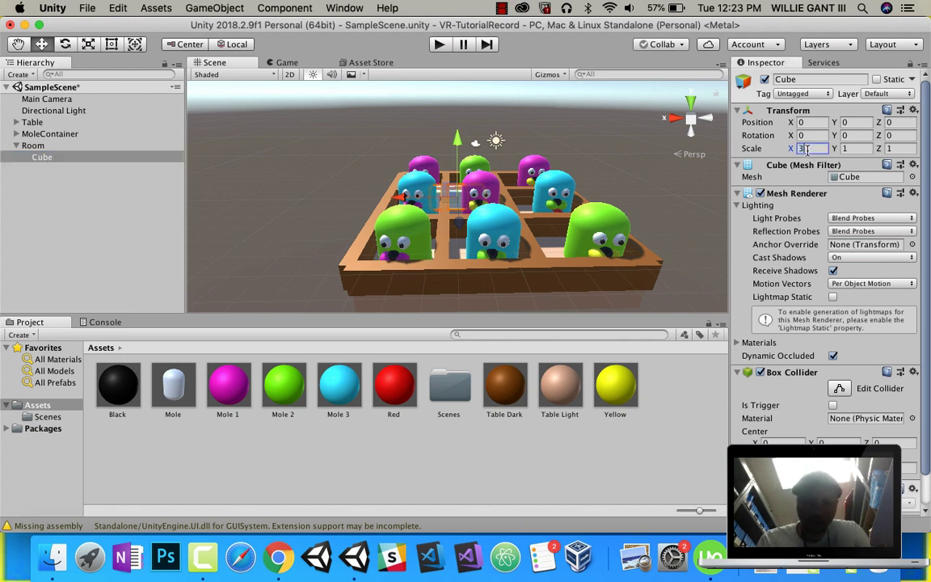
text(40)
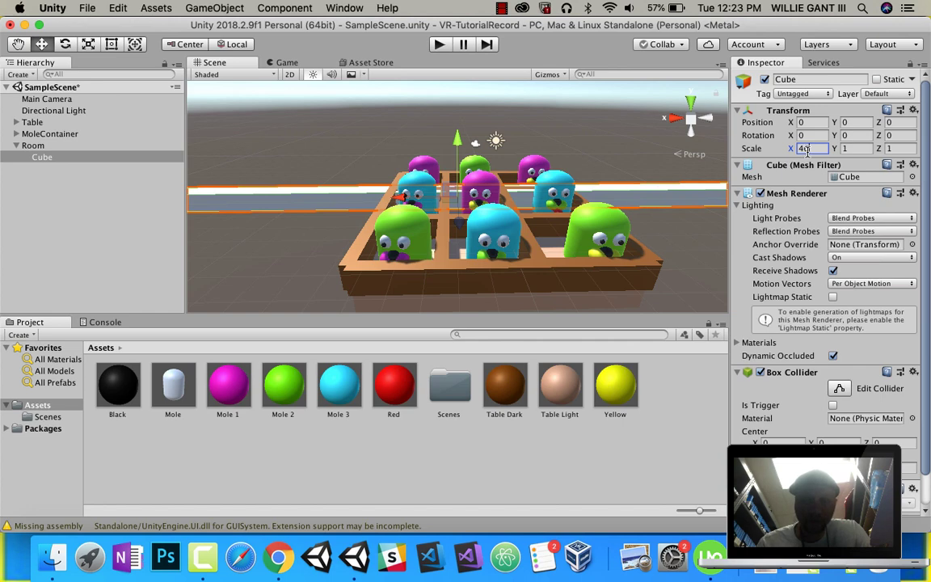
scroll(598, 194, up, 3)
scroll(592, 200, down, 10)
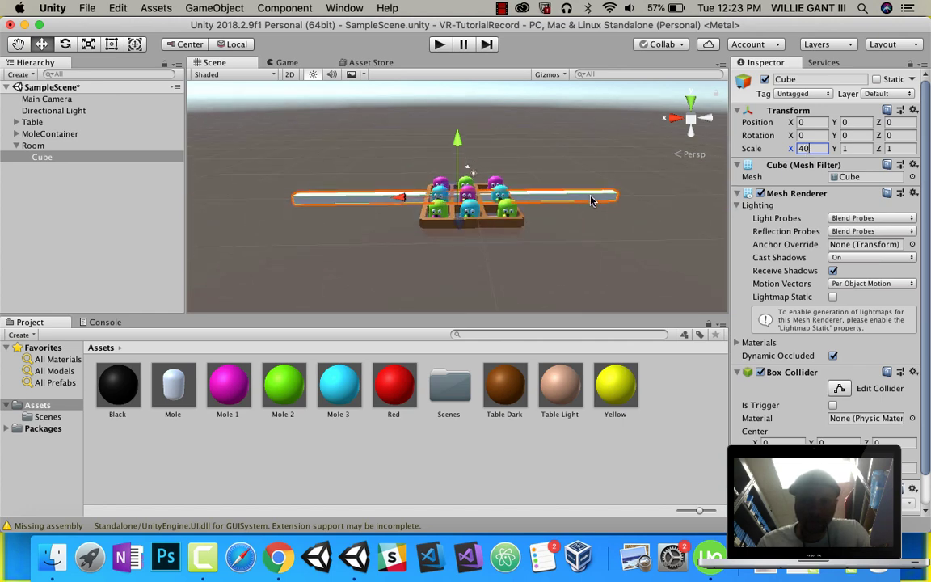
drag(810, 149, 771, 149)
text(30)
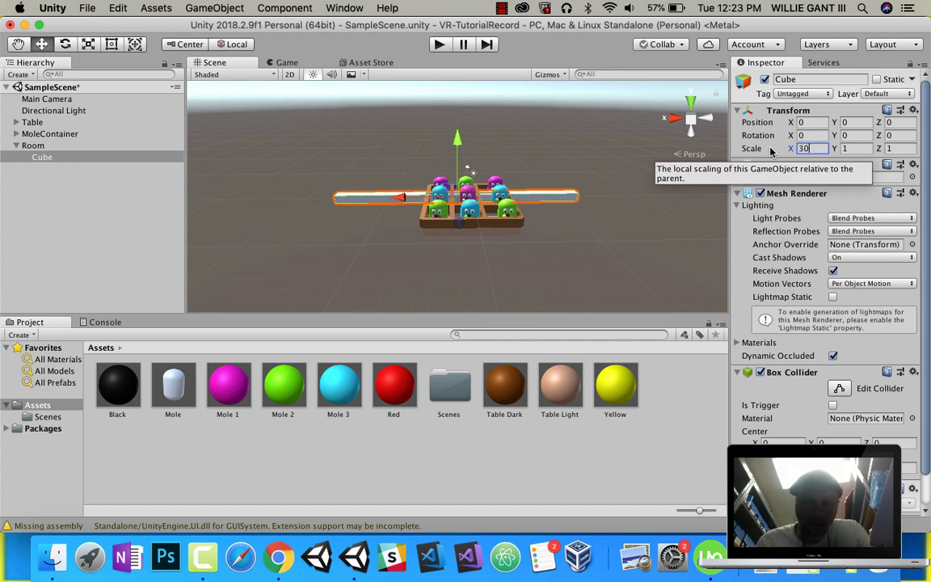
- Try several heights for the cube and settle on a Y scale of 20
click(876, 149)
click(840, 149)
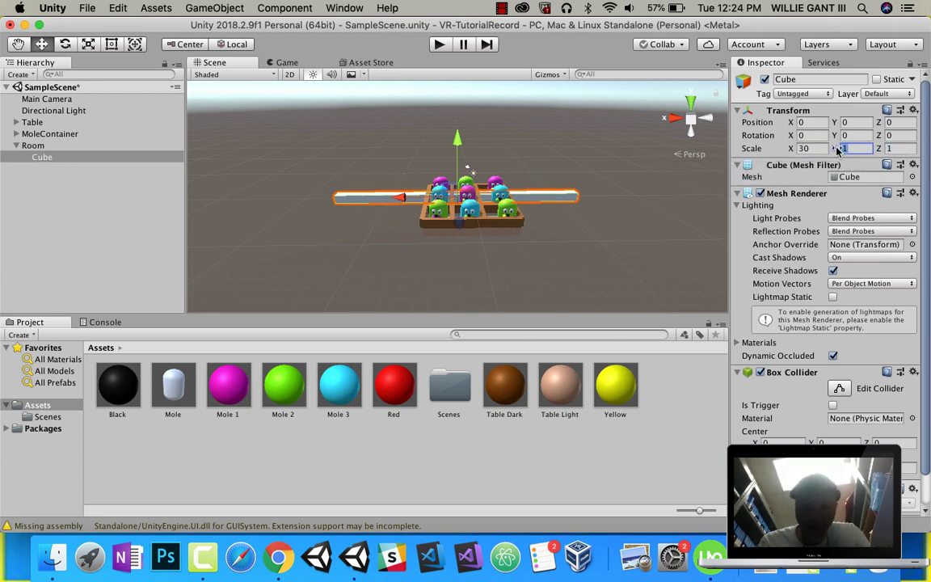
text(430)
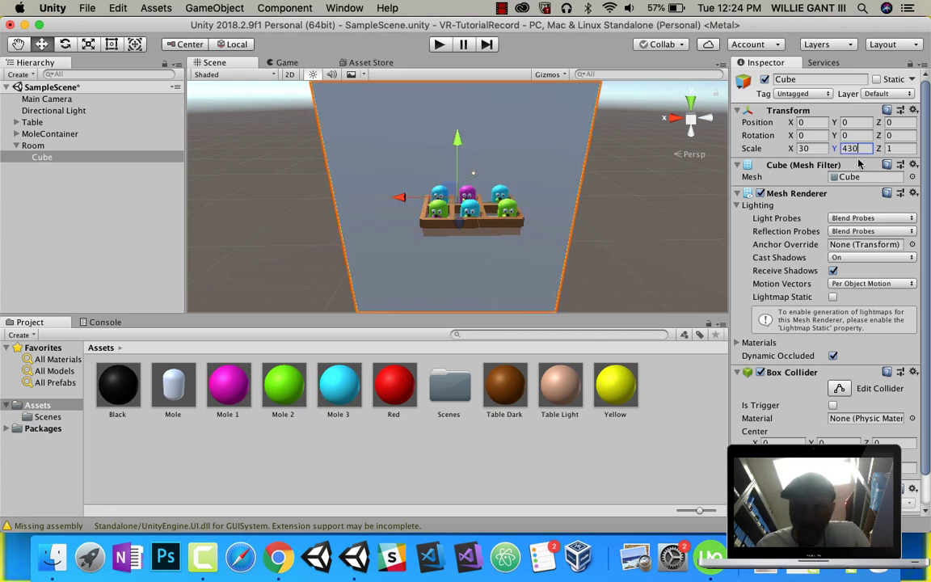
key(Return)
text(30)
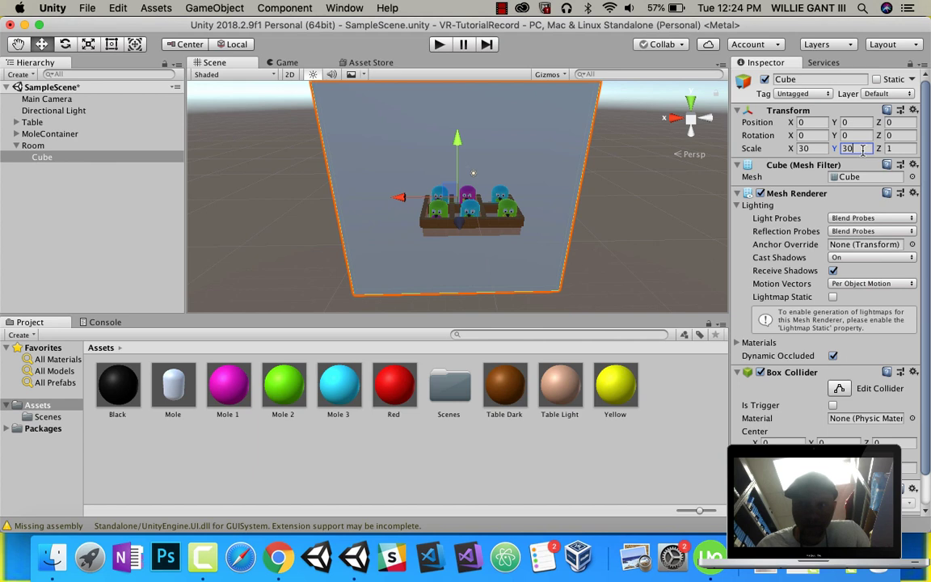
key(Return)
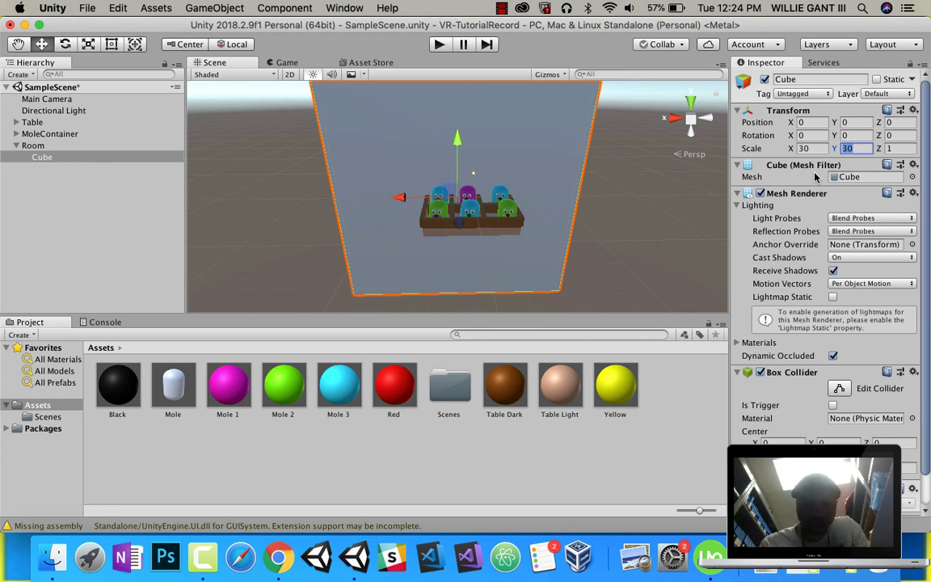
text(20)
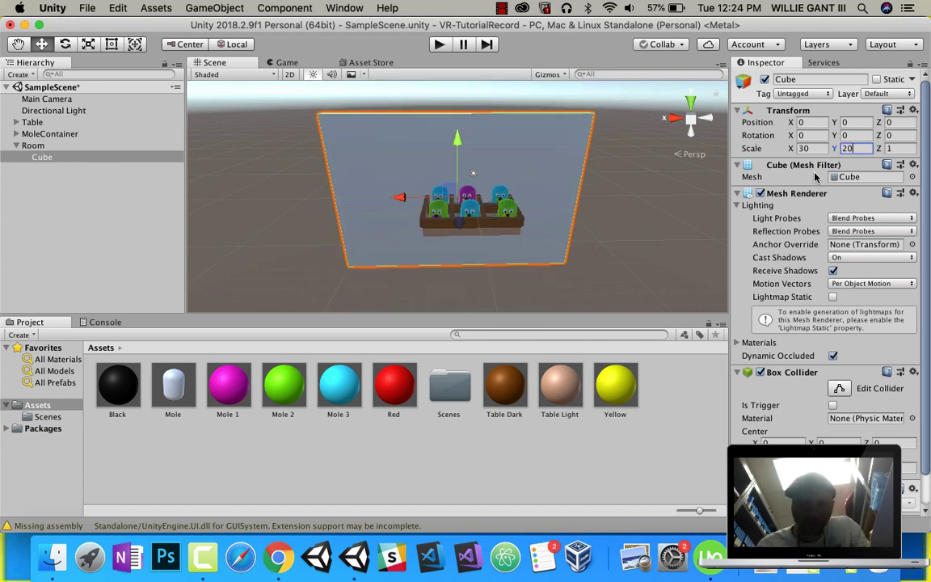
key(Return)
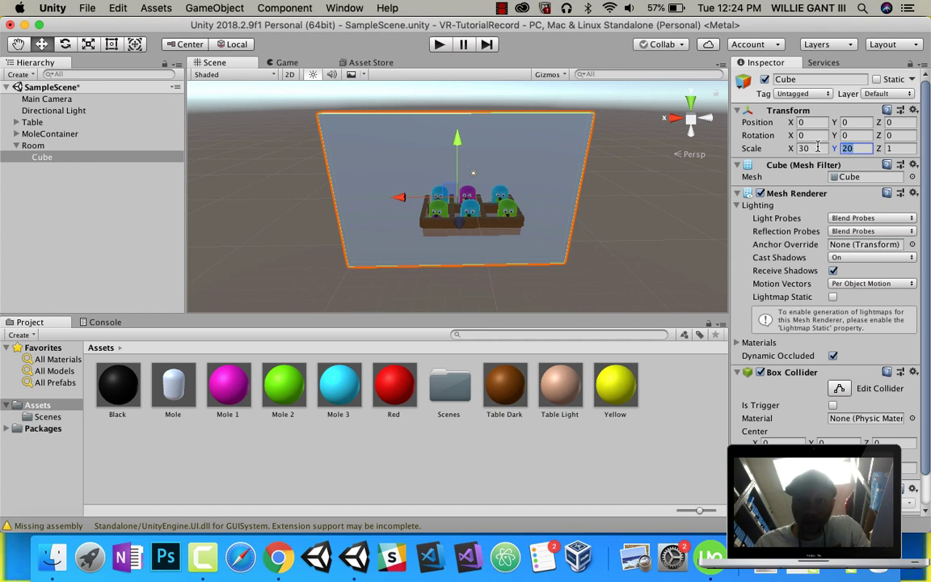
text(30)
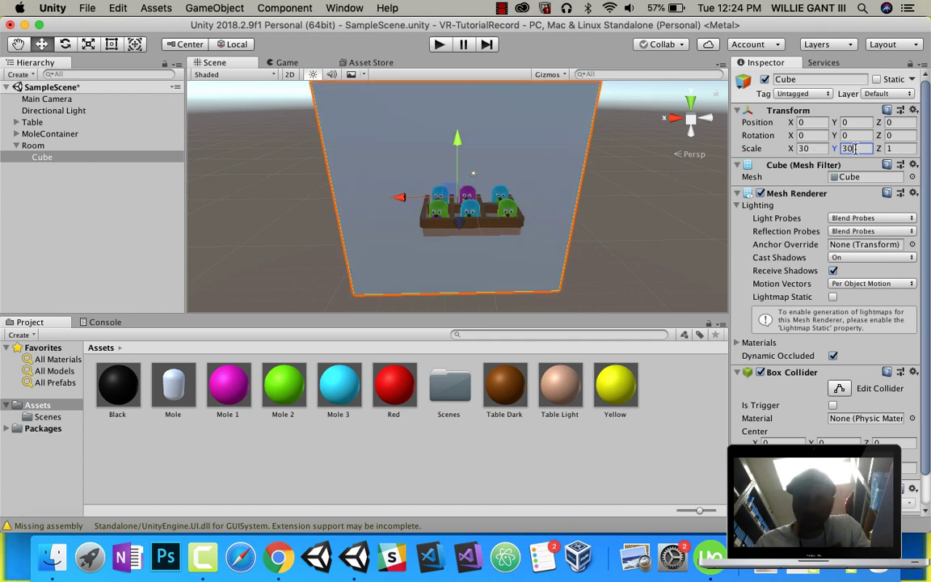
text(20)
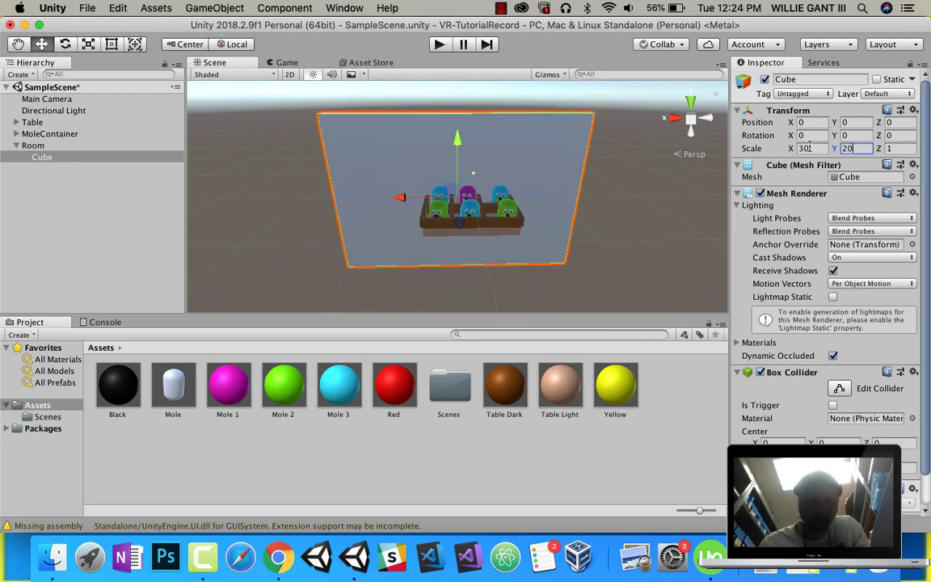
- Set the cube's Z scale to 70
click(907, 151)
text(7)
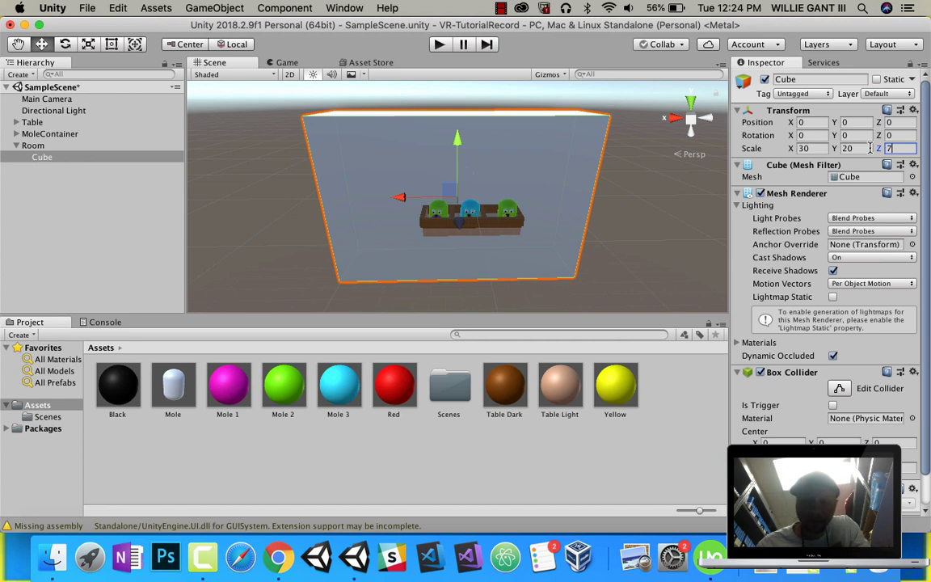
text(0)
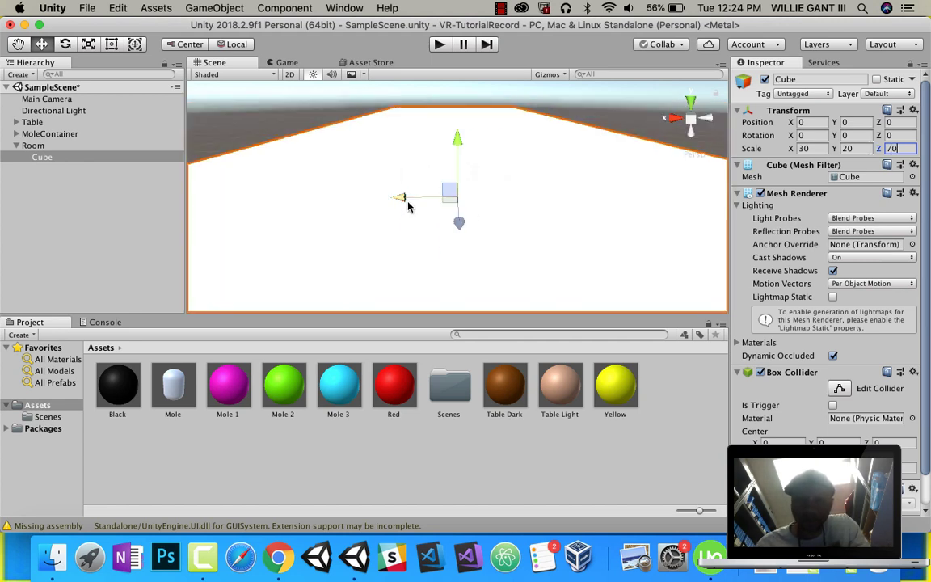
- Raise the Room's cube vertically around the mole table to a Y position of about 3.28
scroll(392, 211, down, 3)
right_drag(389, 212, 461, 226)
scroll(457, 224, up, 3)
scroll(454, 222, down, 10)
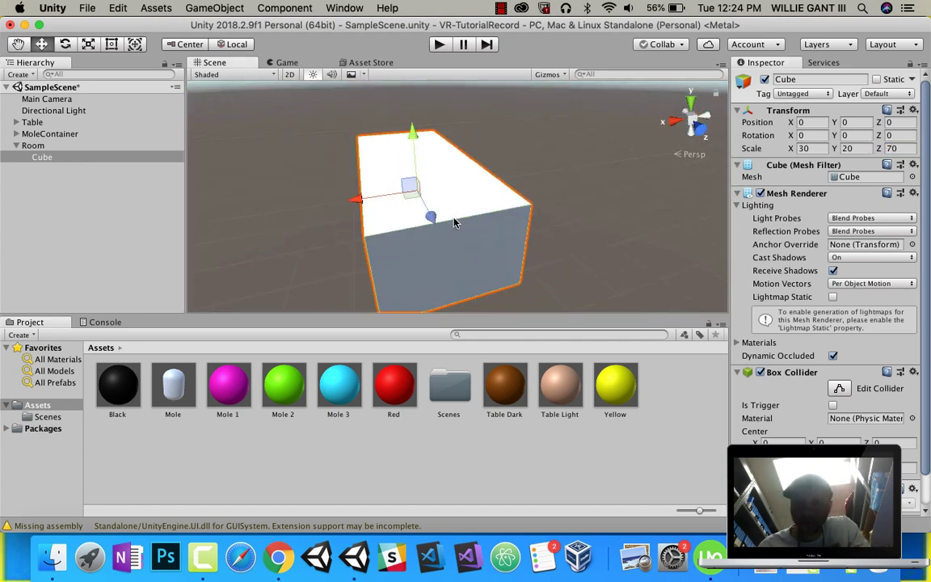
alt+drag(454, 222, 438, 233)
scroll(438, 233, up, 5)
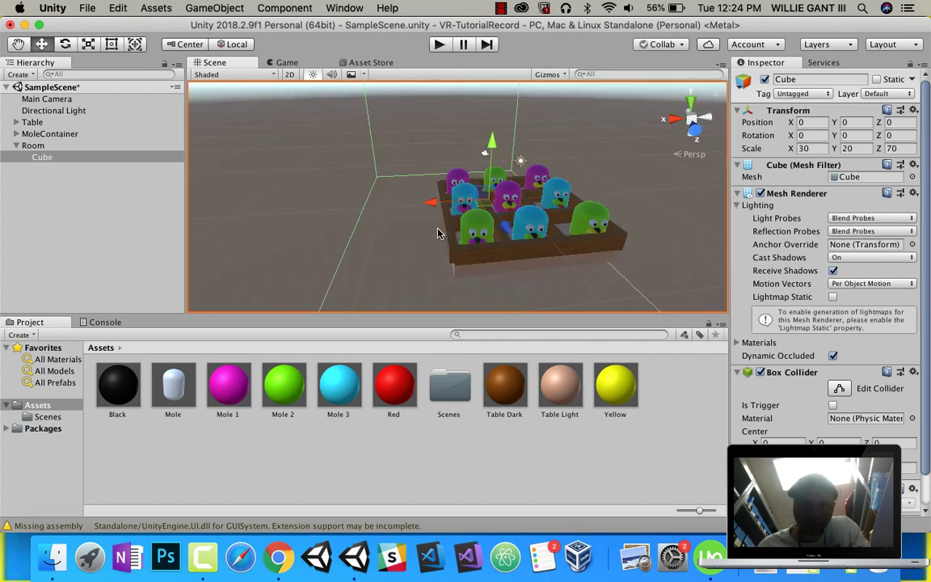
right_drag(550, 232, 486, 206)
scroll(517, 213, up, 2)
middle_drag(523, 218, 416, 222)
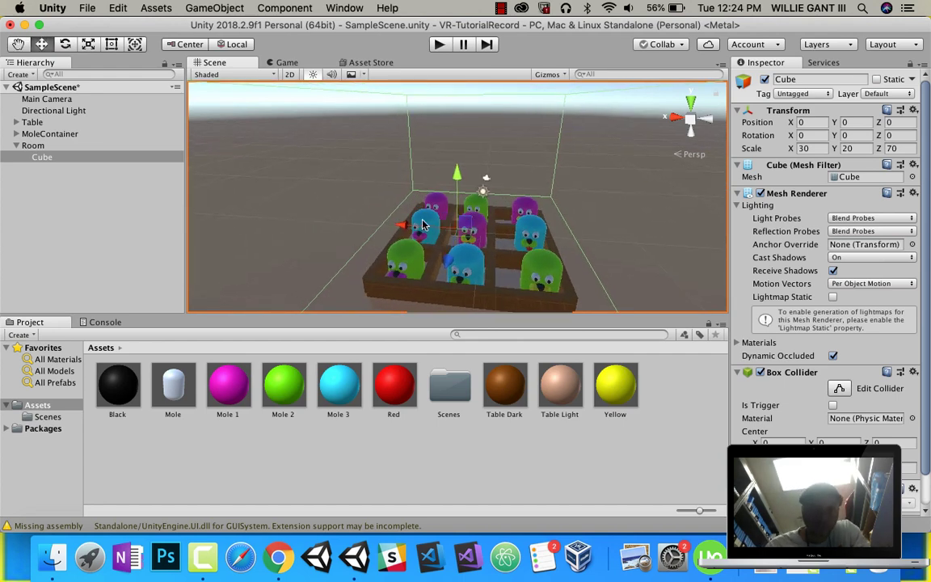
click(47, 158)
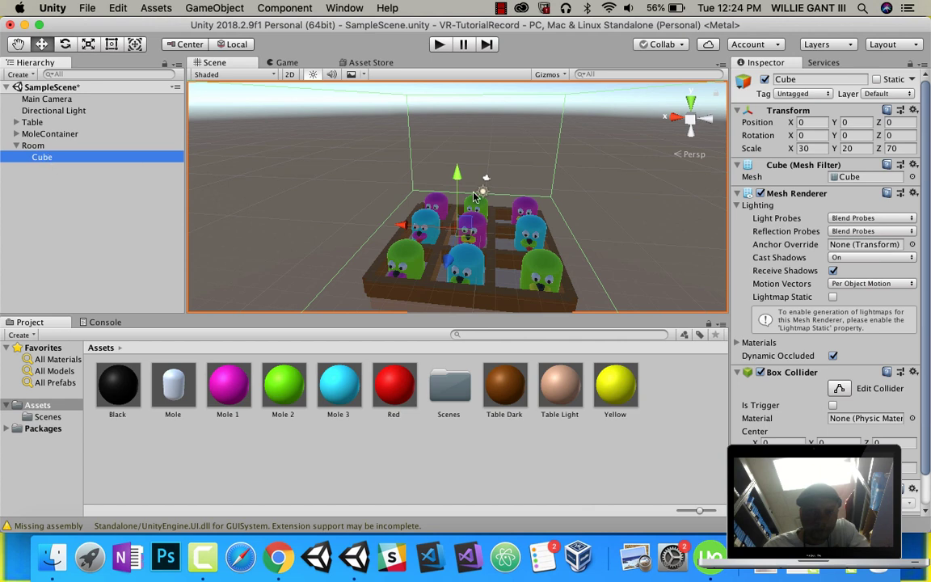
drag(455, 178, 443, 160)
- Create a new material in Assets and name it Room Color
right_click(668, 410)
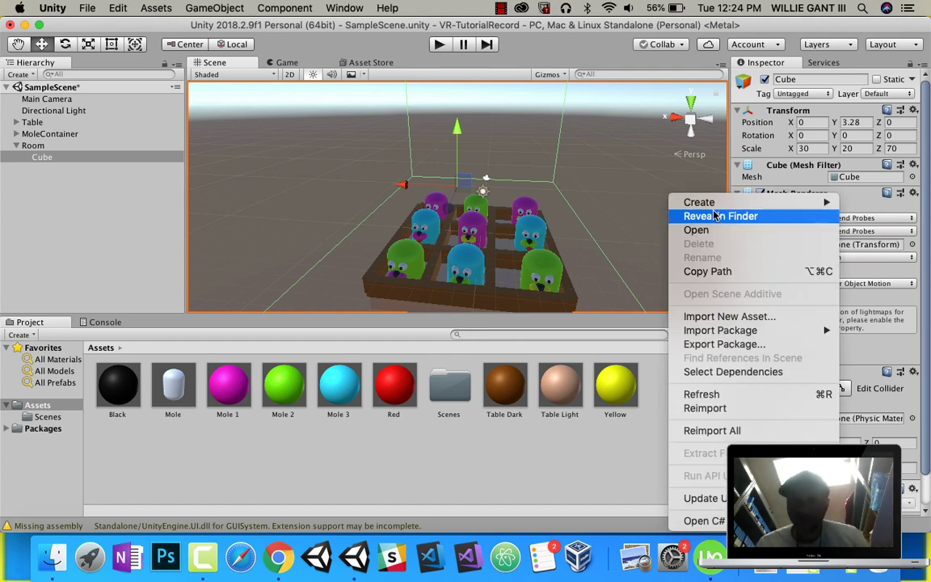
mouse_move(711, 202)
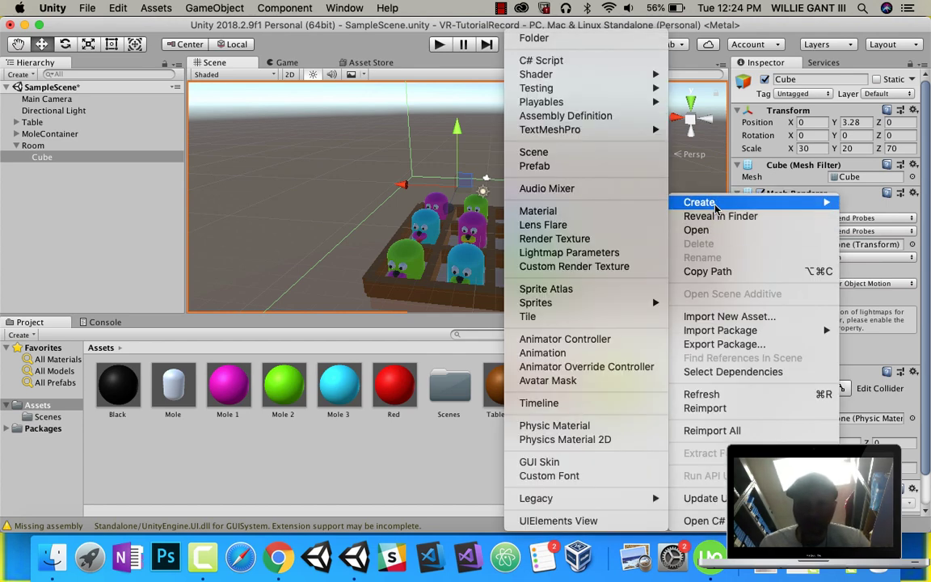
click(578, 211)
text(Room Color)
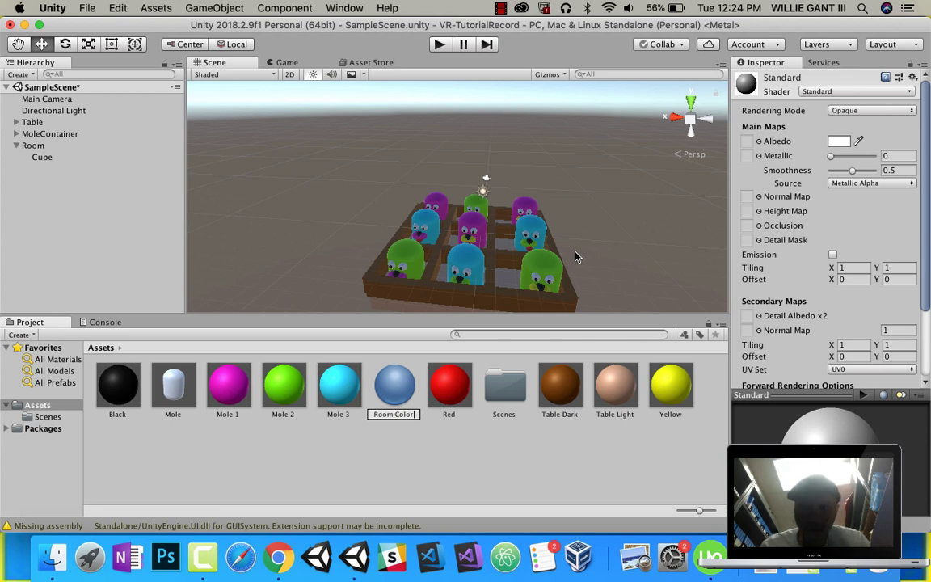
key(Return)
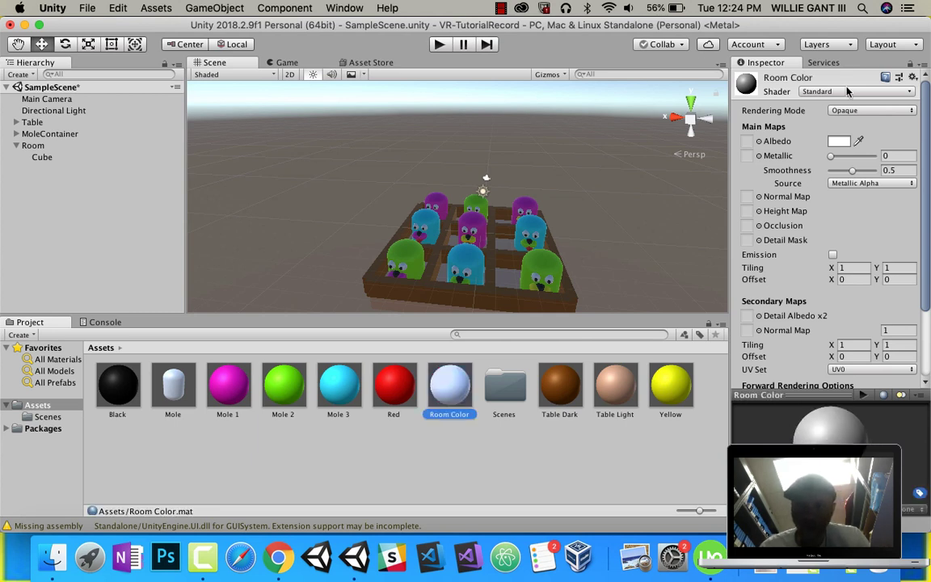
- Set the Room Color material's shader to Particles/Standard Surface and make it two-sided
click(826, 93)
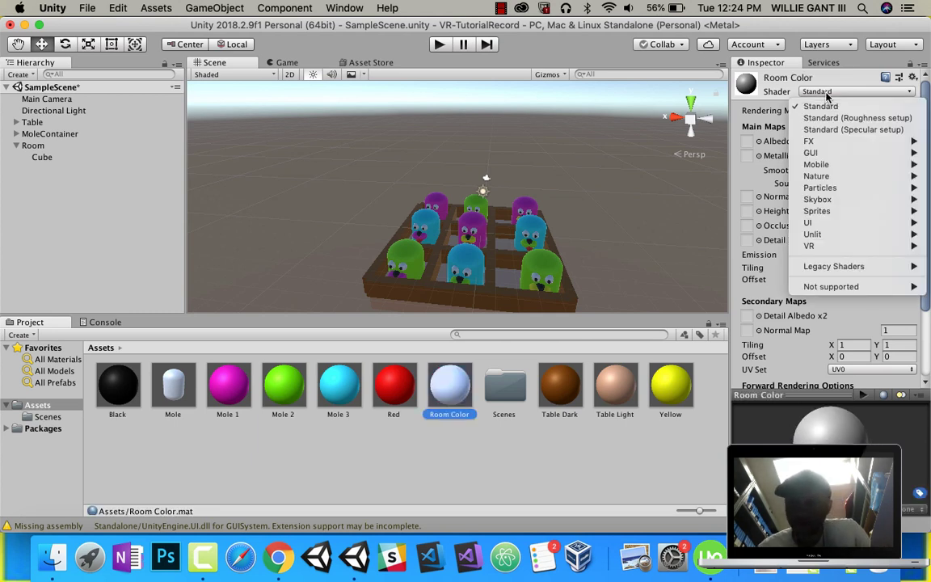
mouse_move(826, 188)
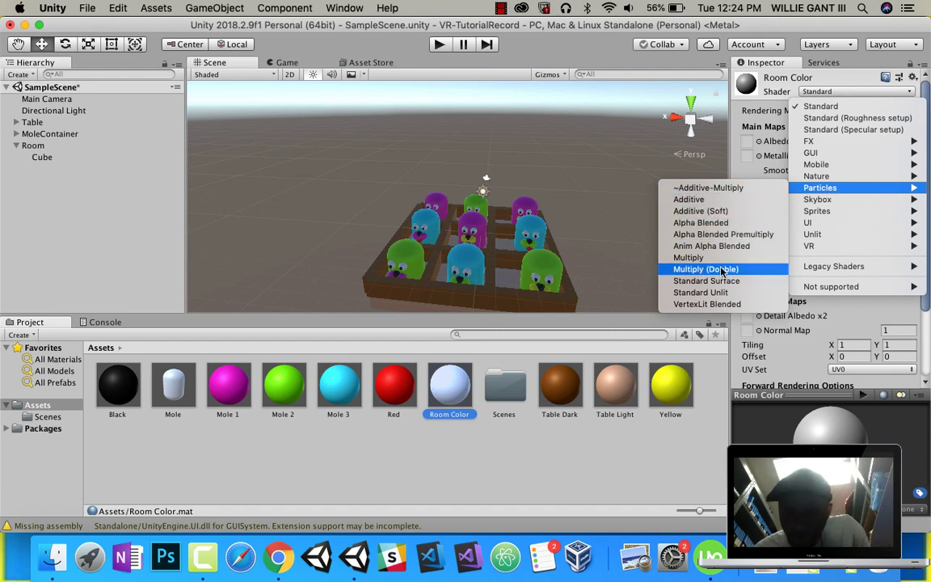
click(714, 285)
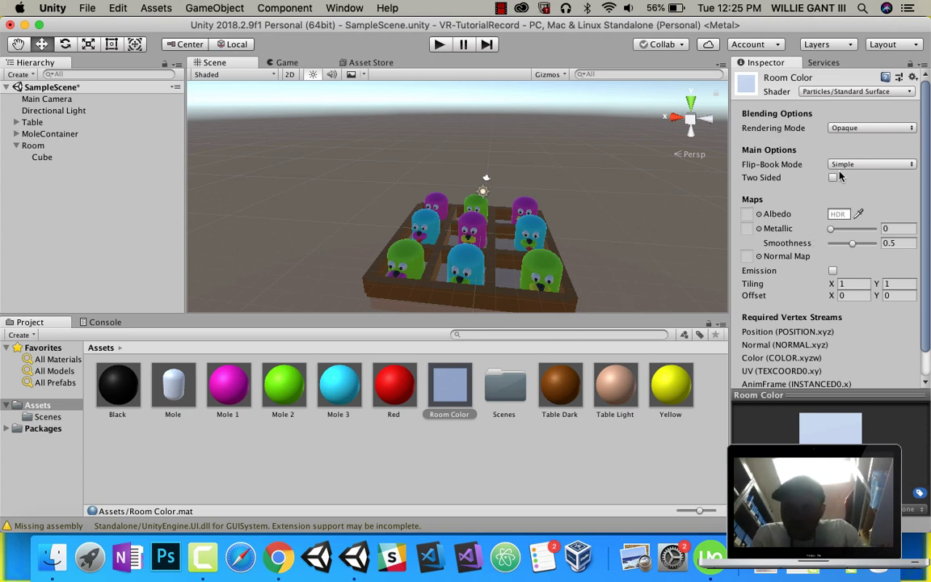
click(833, 178)
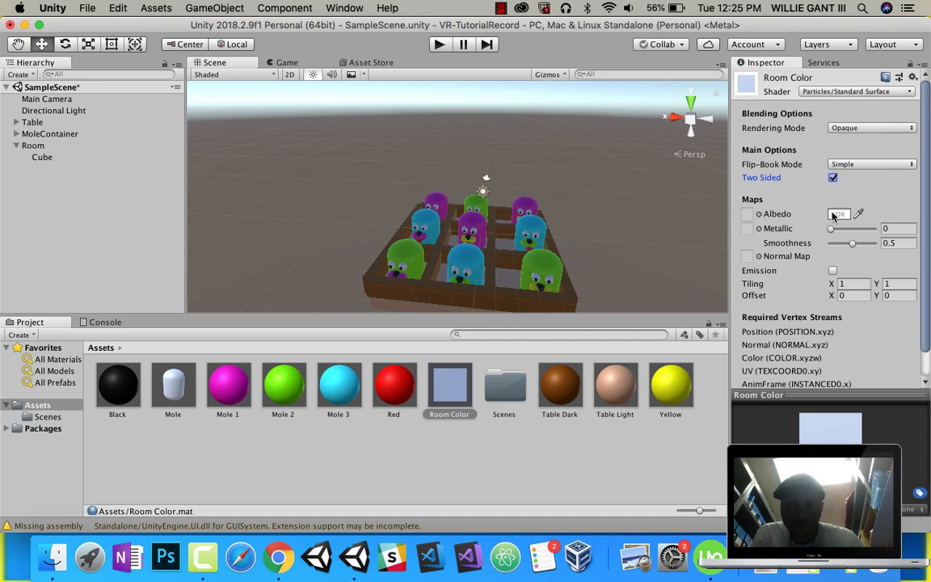
- Set the Room Color material's albedo to golden yellow, hex E09400, with an intensity of 1
click(839, 213)
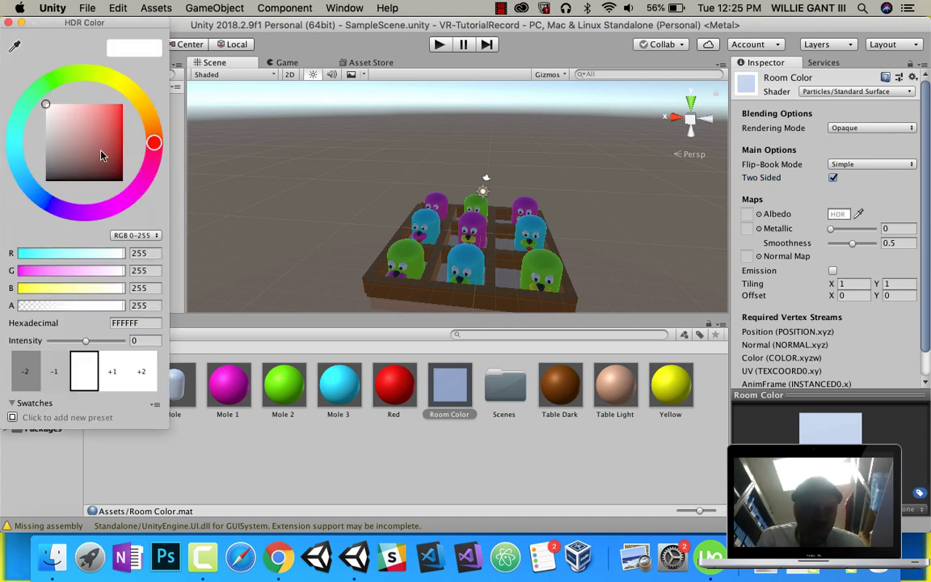
drag(139, 111, 138, 97)
click(122, 113)
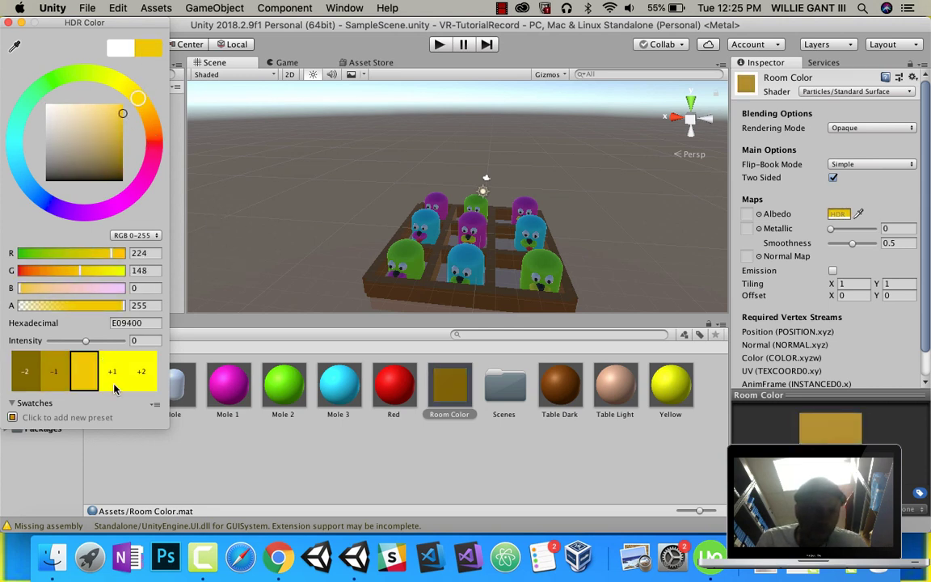
click(113, 378)
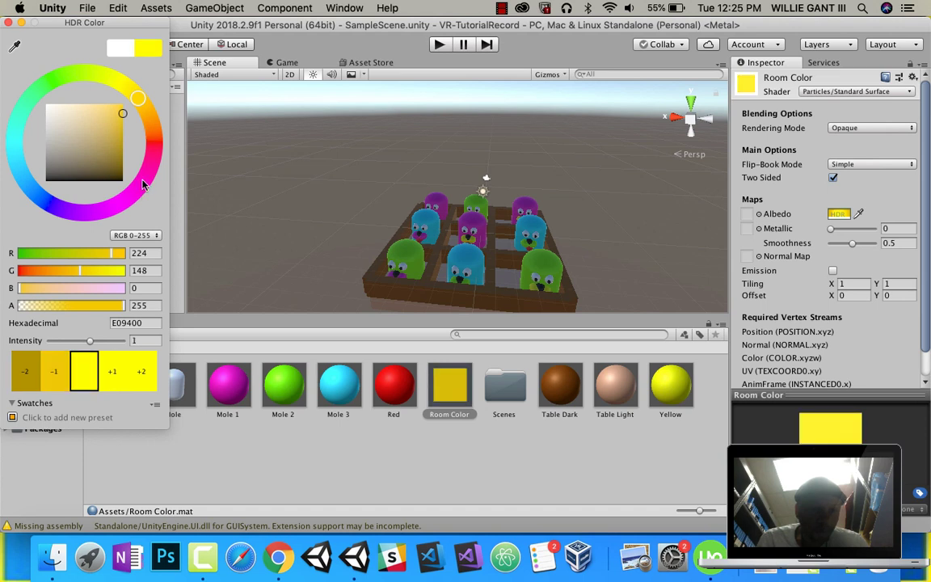
- Shift the Room Color albedo's hue to orange and apply the material to the Room's cube
click(146, 112)
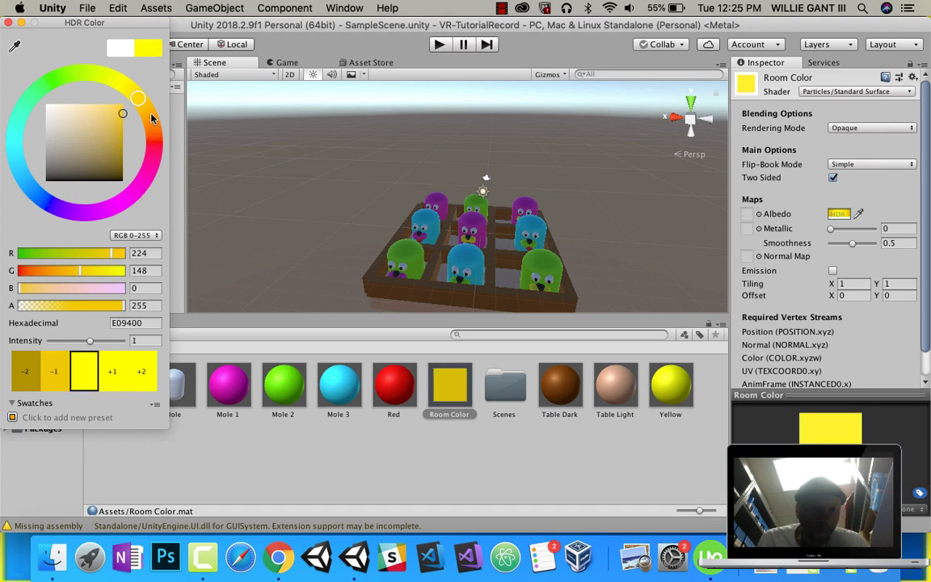
click(10, 23)
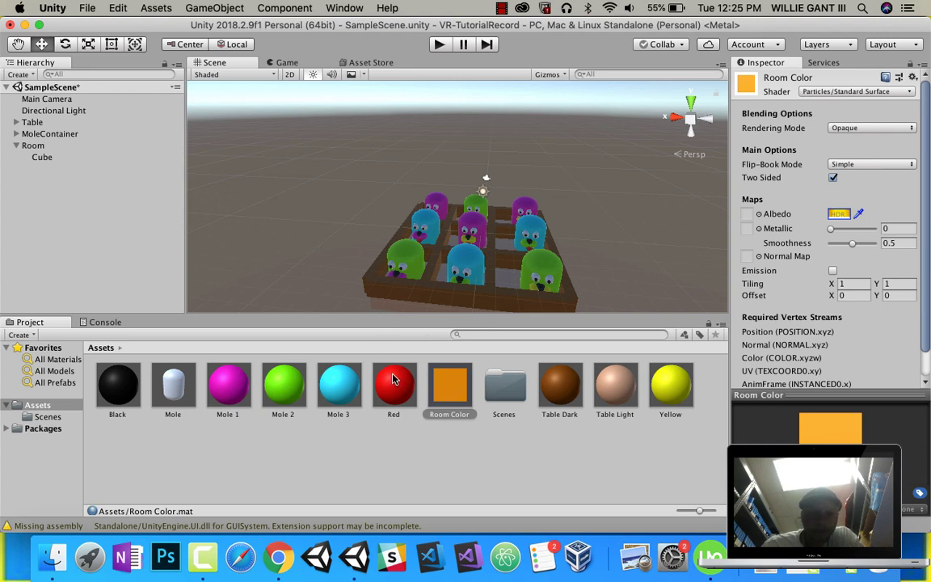
drag(454, 394, 35, 160)
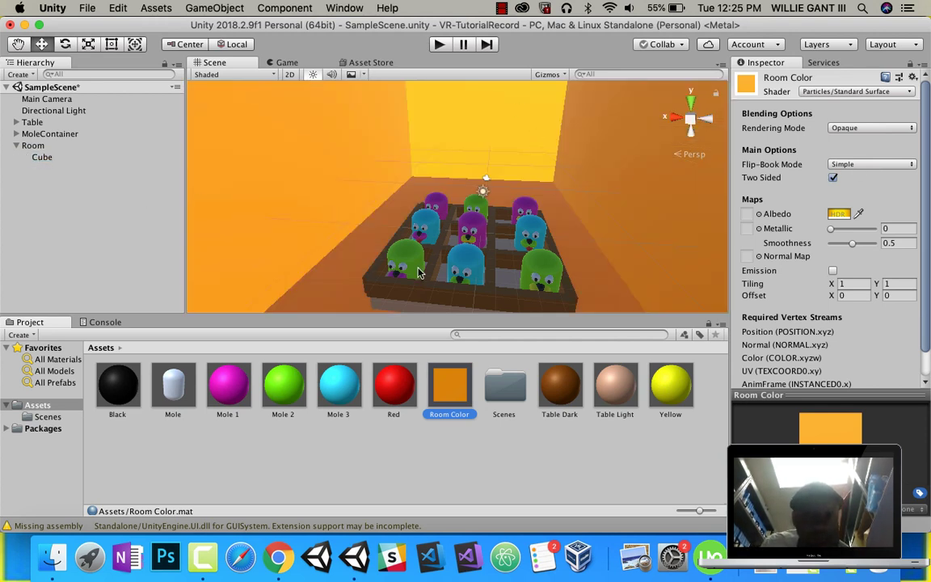
- Raise the Room's cube vertically to a Y position of about 9.7
scroll(456, 243, up, 6)
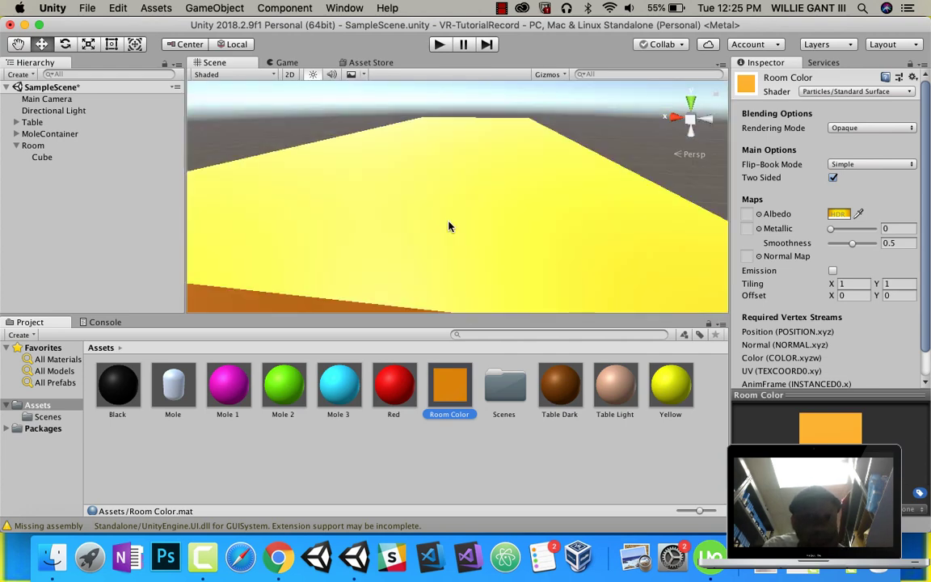
scroll(449, 227, down, 6)
scroll(449, 227, up, 3)
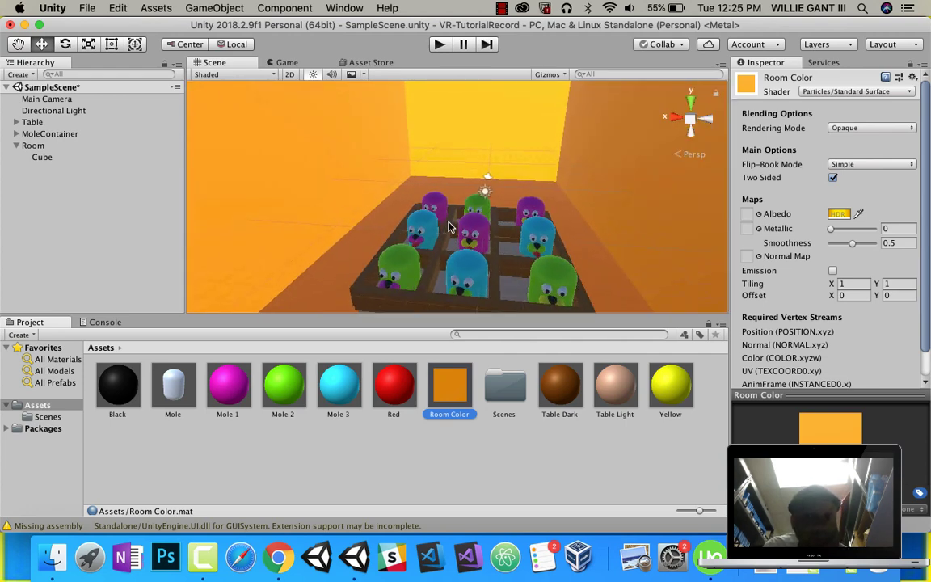
scroll(450, 227, up, 1)
right_drag(491, 226, 518, 244)
middle_drag(517, 245, 464, 317)
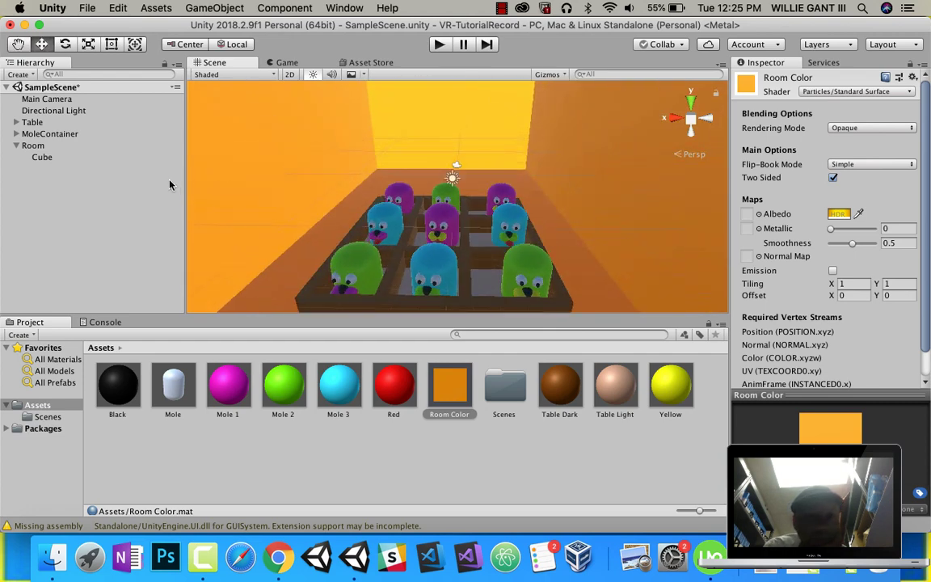
click(41, 156)
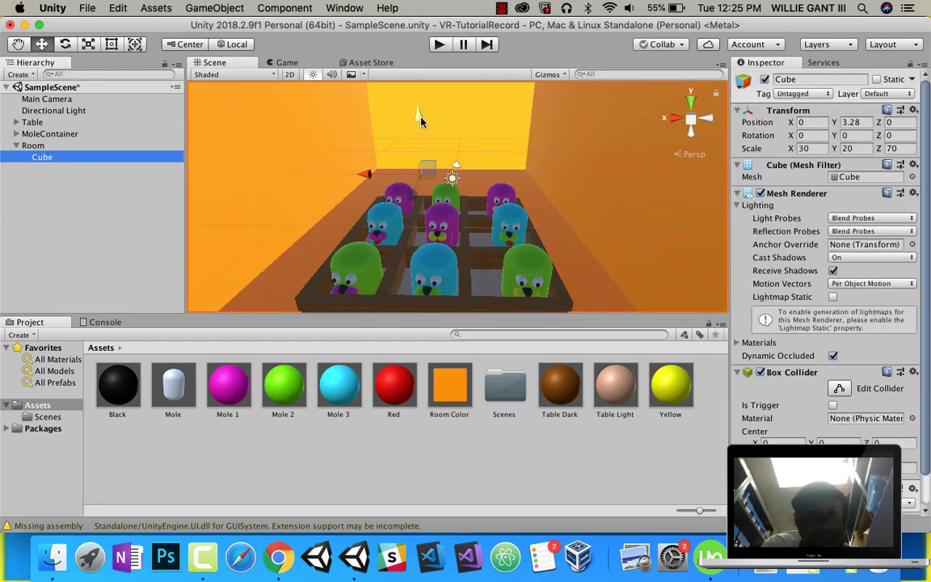
drag(420, 120, 418, 23)
right_drag(445, 166, 451, 233)
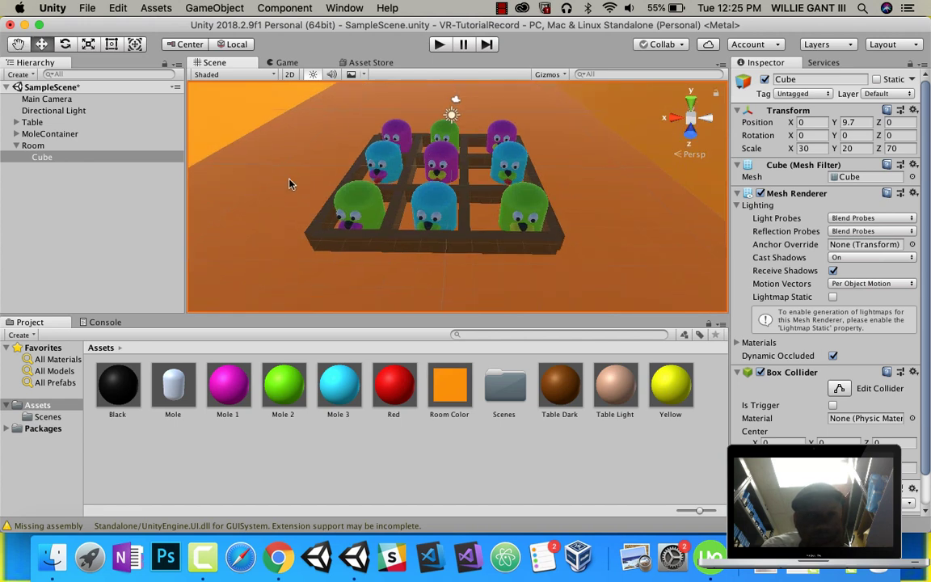
- Lower the Room's cube beneath the mole table to a Y position of about 8.35
scroll(309, 165, down, 4)
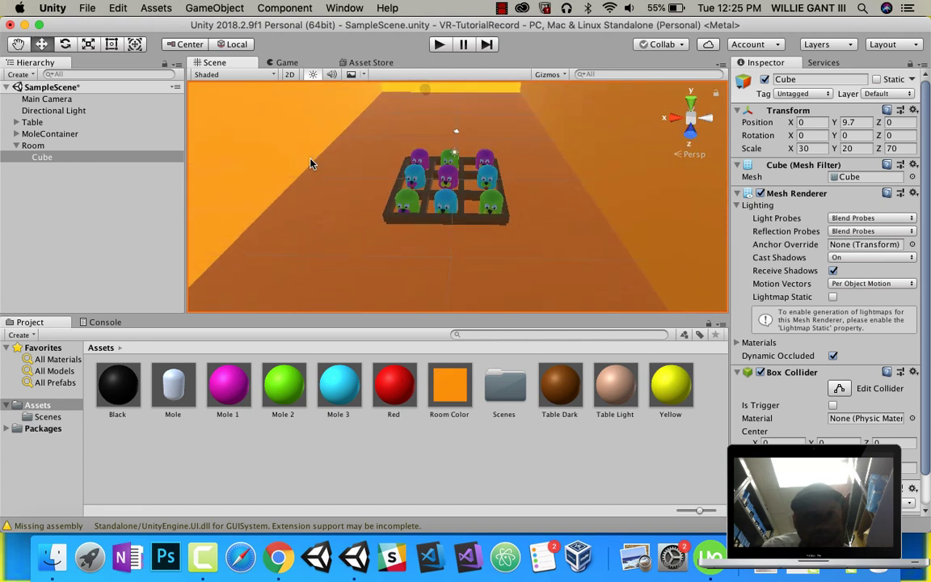
click(56, 147)
click(58, 159)
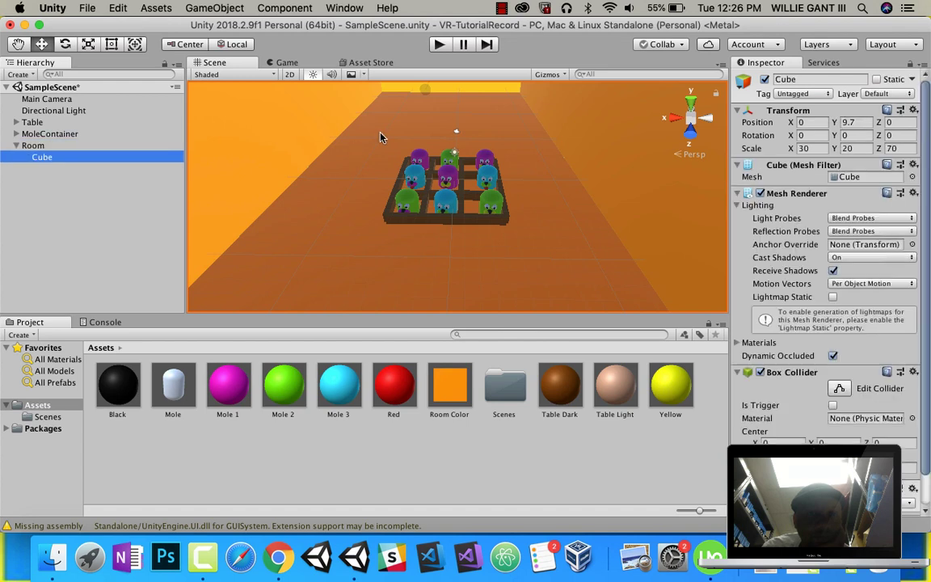
scroll(450, 123, down, 3)
drag(441, 122, 440, 100)
scroll(453, 149, up, 4)
scroll(452, 149, down, 4)
alt+drag(453, 152, 467, 131)
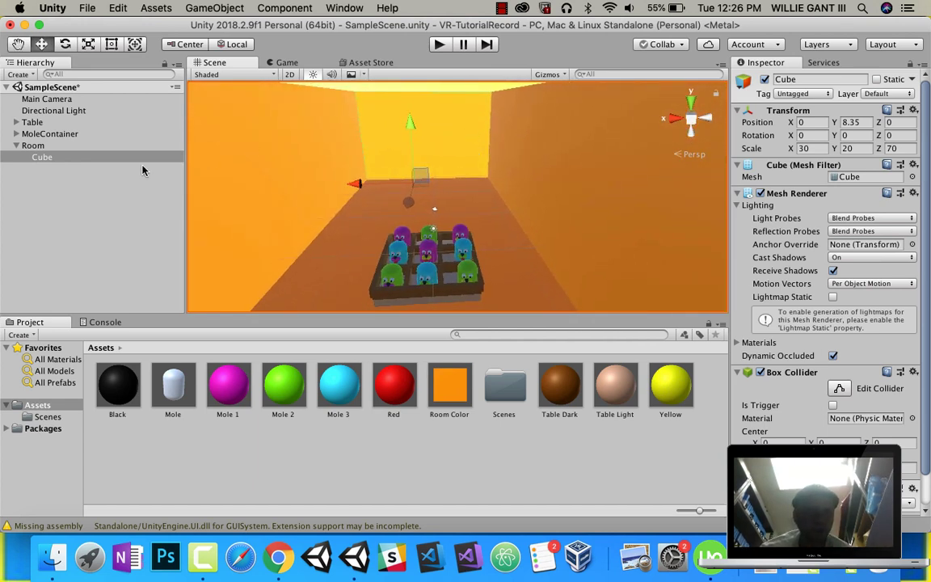
- Rename the Room's cube to Building
click(54, 158)
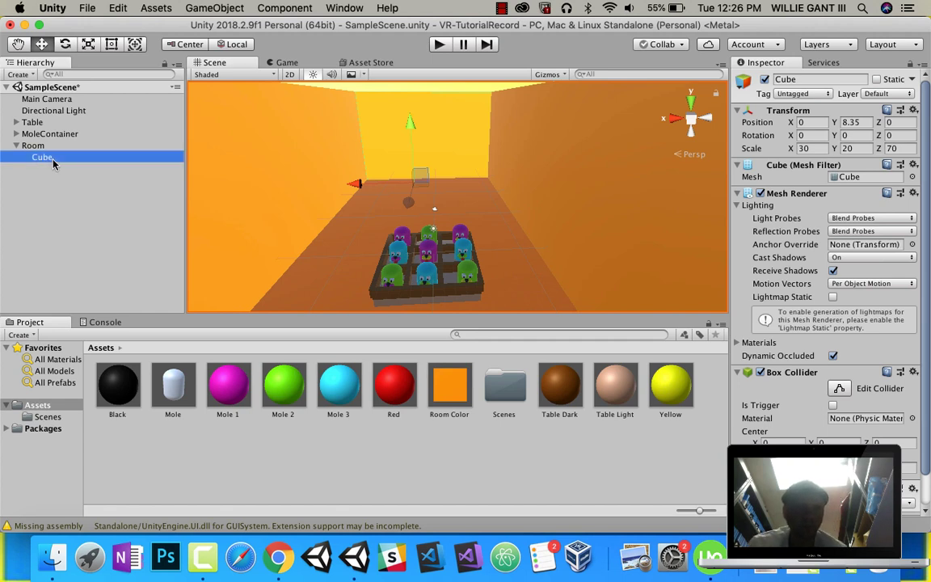
click(776, 80)
text(Building)
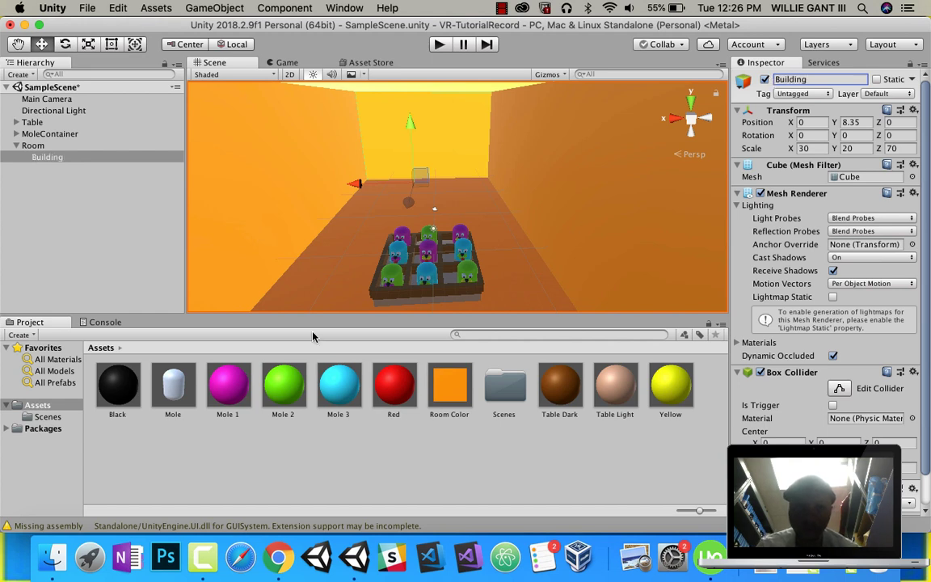
- Duplicate the Building and set the copy's scale to 1 in X and 1 in Y
right_click(55, 158)
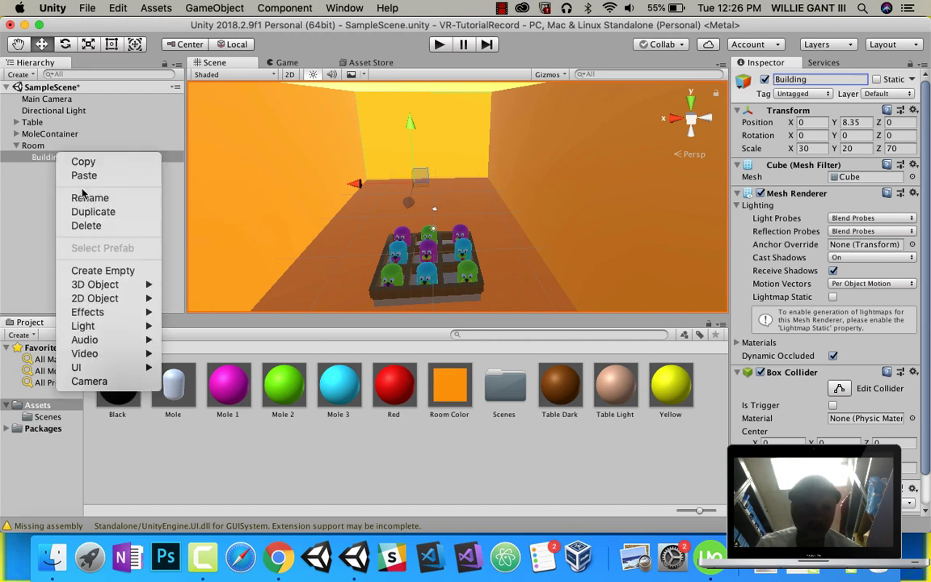
click(113, 212)
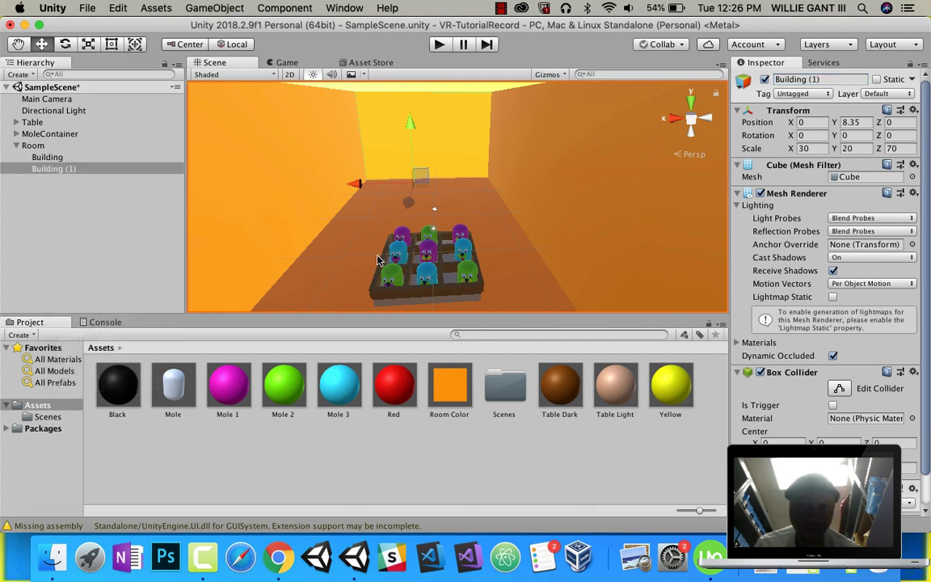
click(788, 149)
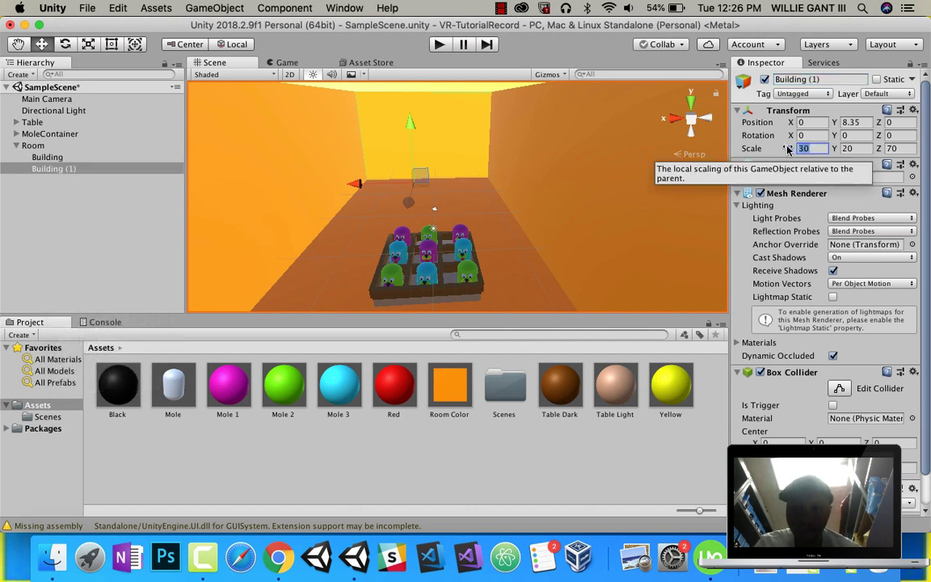
text(10)
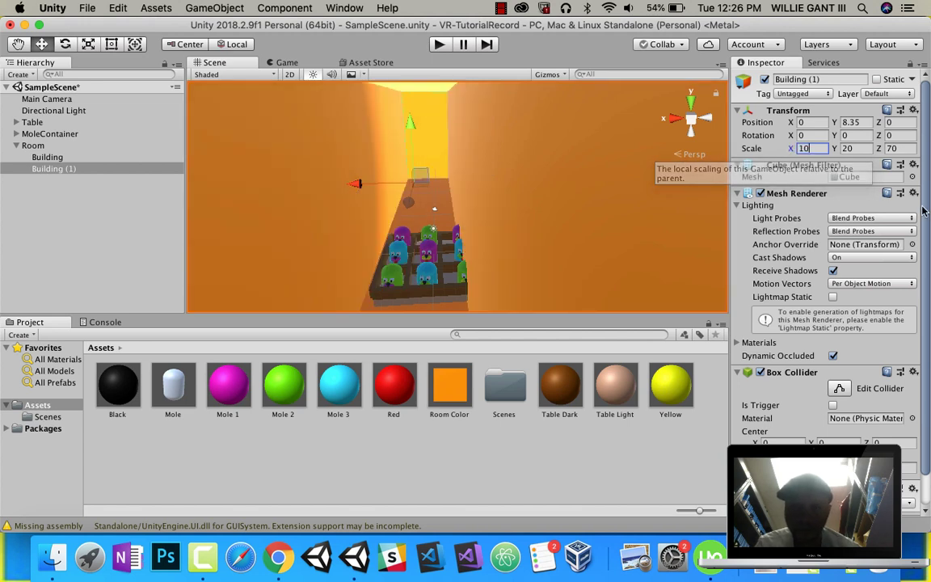
click(861, 149)
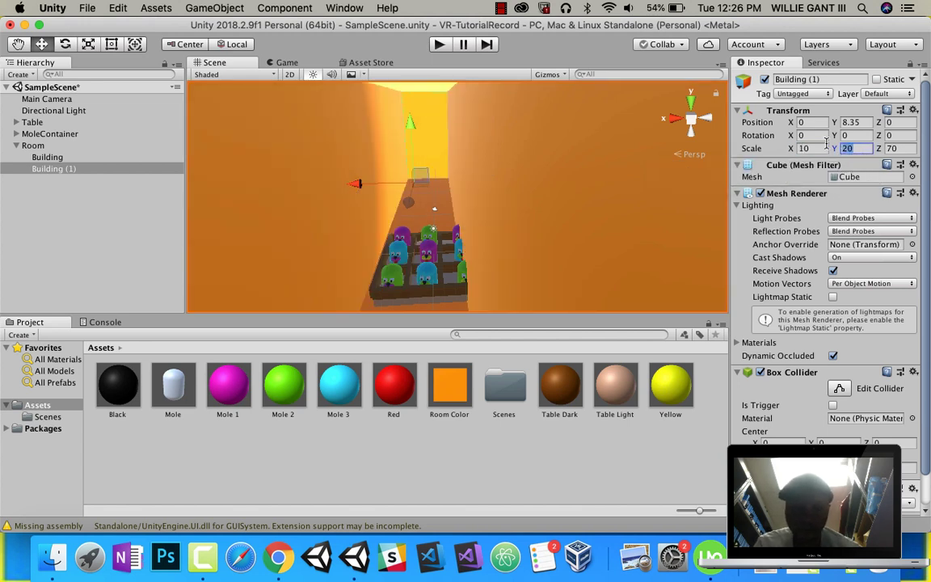
text(10)
click(805, 149)
text(1)
key(Tab)
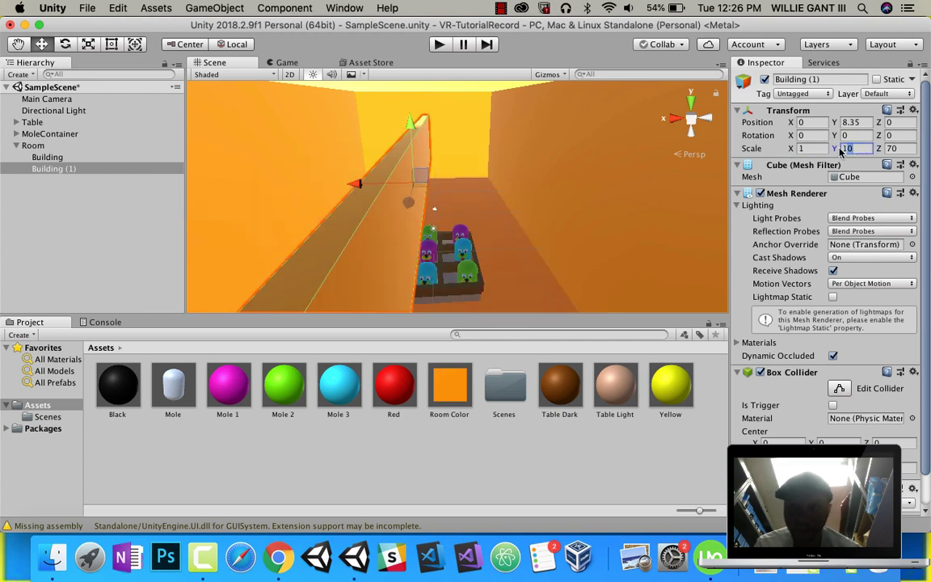
key(BackSpace)
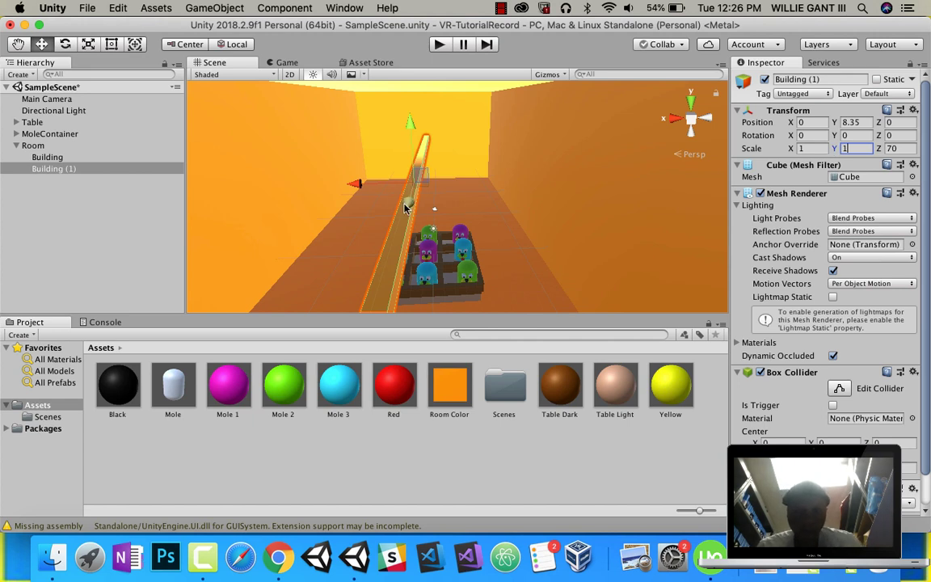
- Move the thin bar against the room's side wall at X about -14.32 and apply the Mole 1 material to it
drag(360, 186, 506, 201)
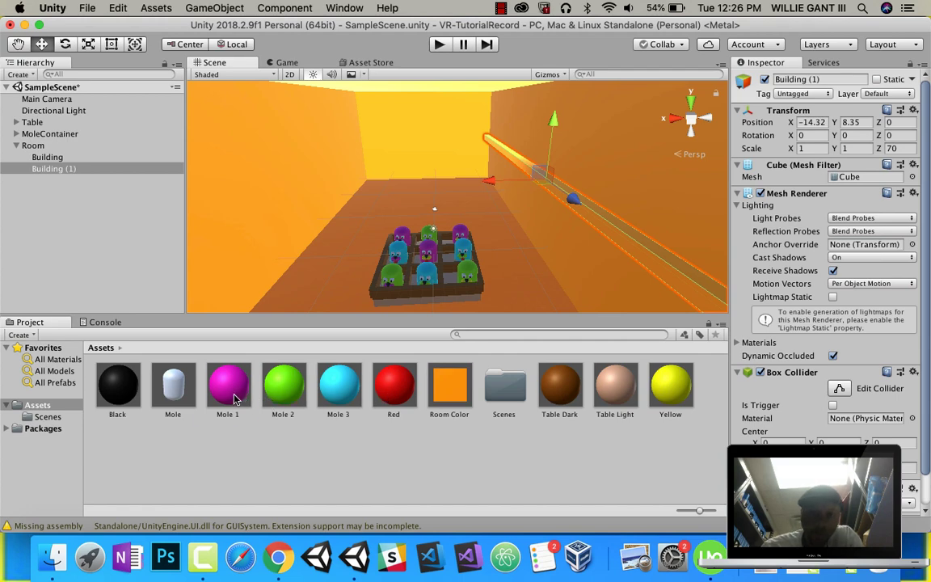
drag(229, 388, 604, 239)
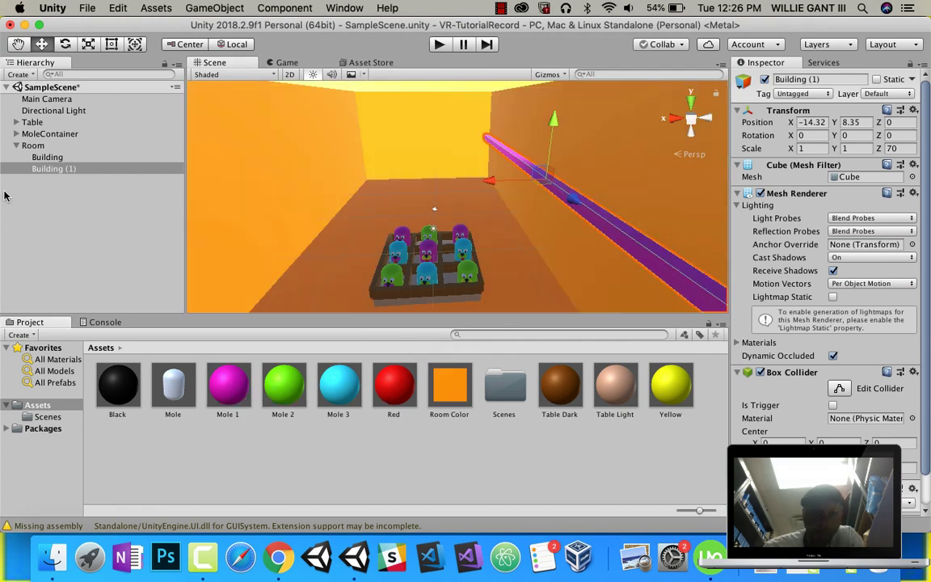
- Rename the magenta bar to Wall Stripe
click(800, 80)
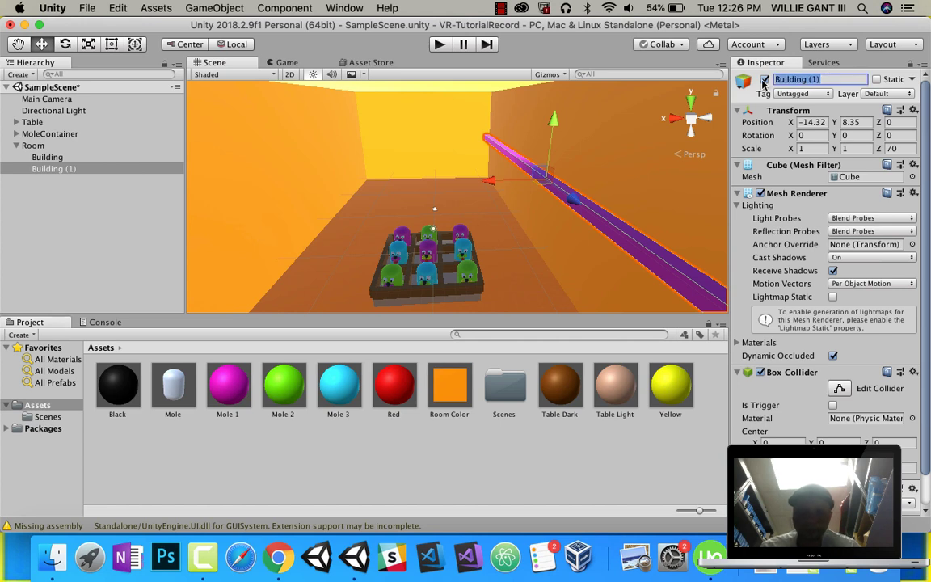
text(Wall Stripe)
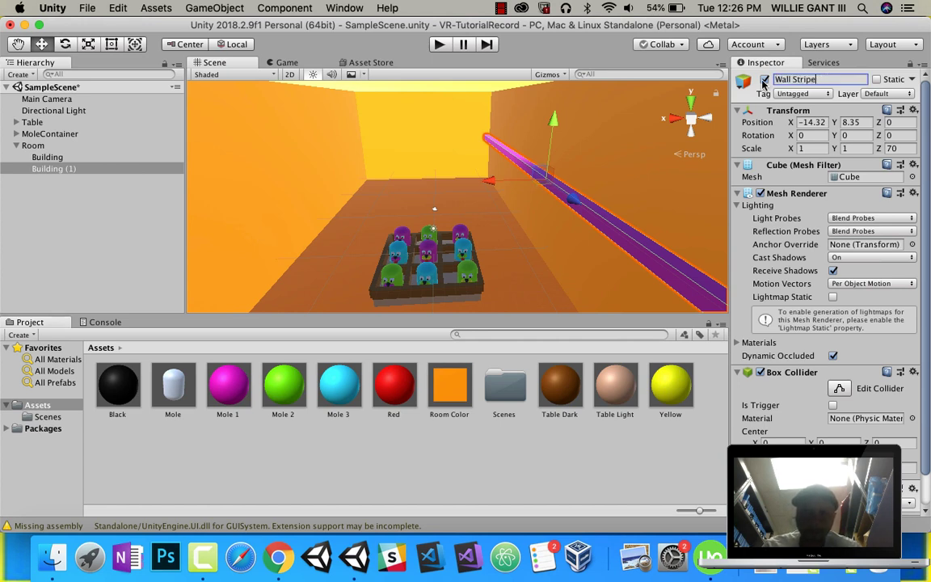
key(Return)
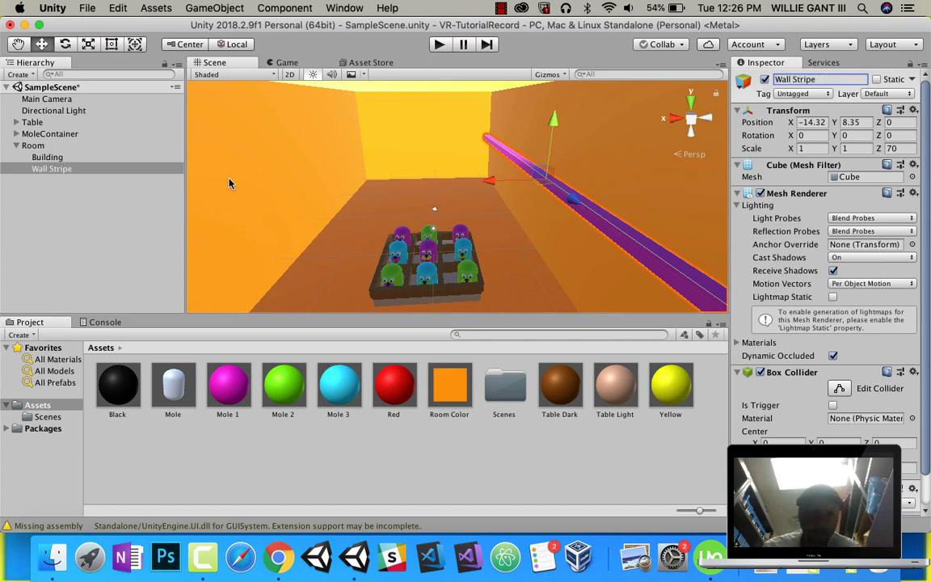
- Add two copies of the Wall Stripe on the same wall, one below it at Y about 3.25 and one above it
right_click(47, 170)
click(77, 218)
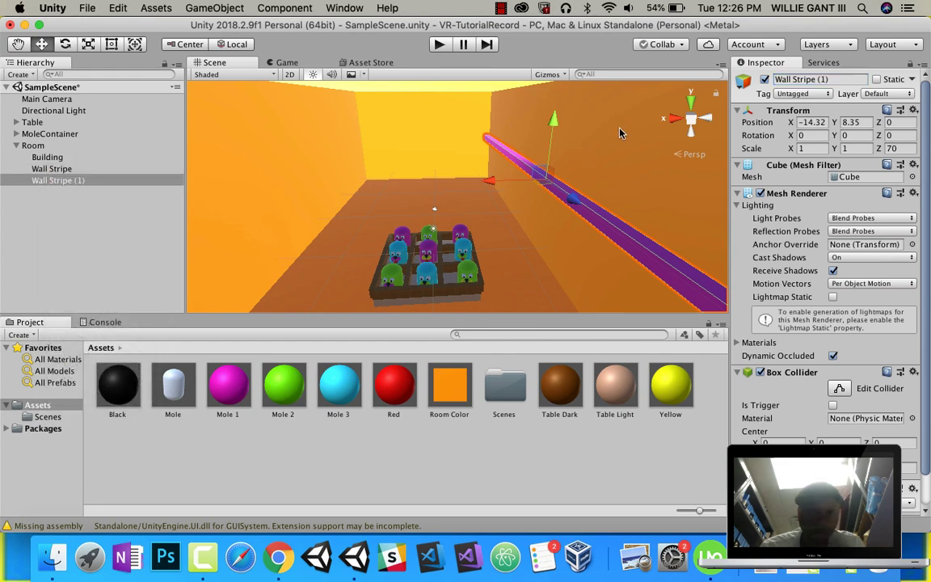
drag(560, 123, 556, 166)
right_click(46, 179)
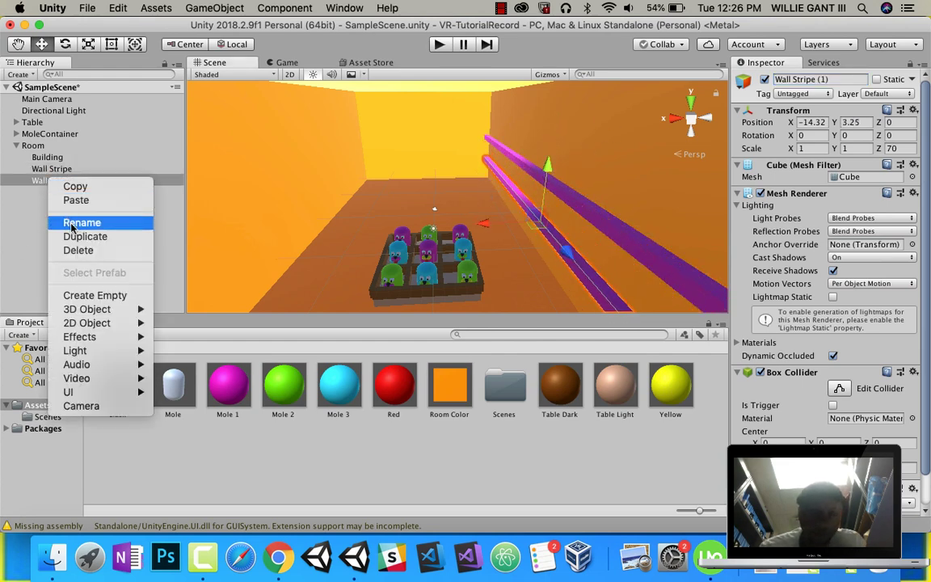
click(81, 235)
drag(548, 168, 597, 102)
- Nest both stripe copies under Wall Stripe and duplicate the group onto the opposite wall at X about 14.89
shift+click(54, 182)
mouse_move(56, 181)
mouse_down()
mouse_move(46, 169)
mouse_move(63, 173)
mouse_up()
right_click(52, 172)
click(89, 227)
drag(478, 186, 208, 192)
scroll(444, 225, down, 2)
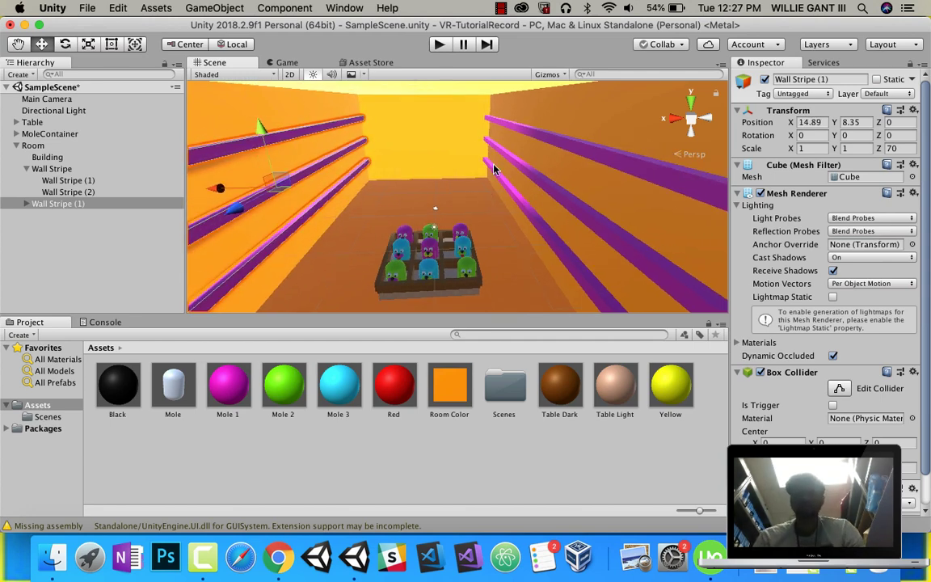
click(501, 8)
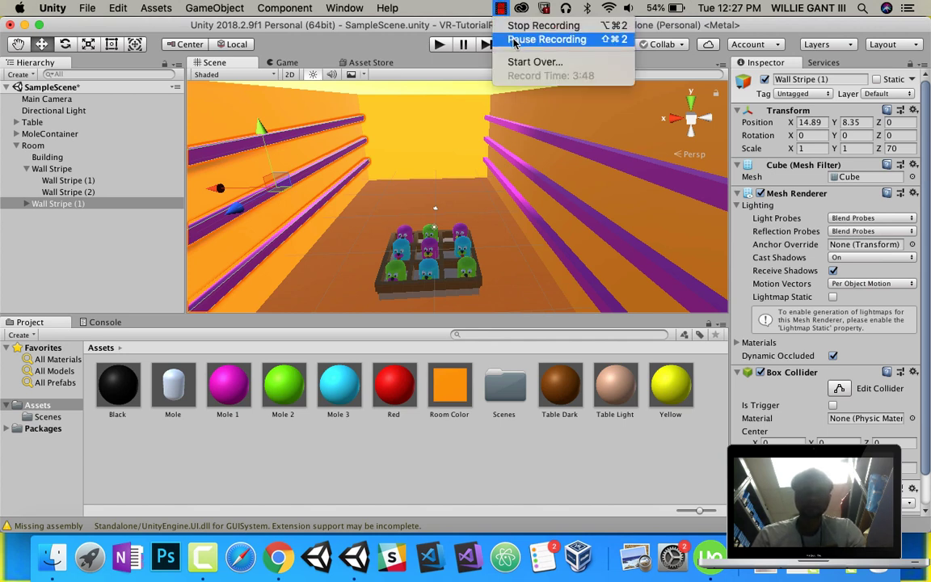
click(514, 39)
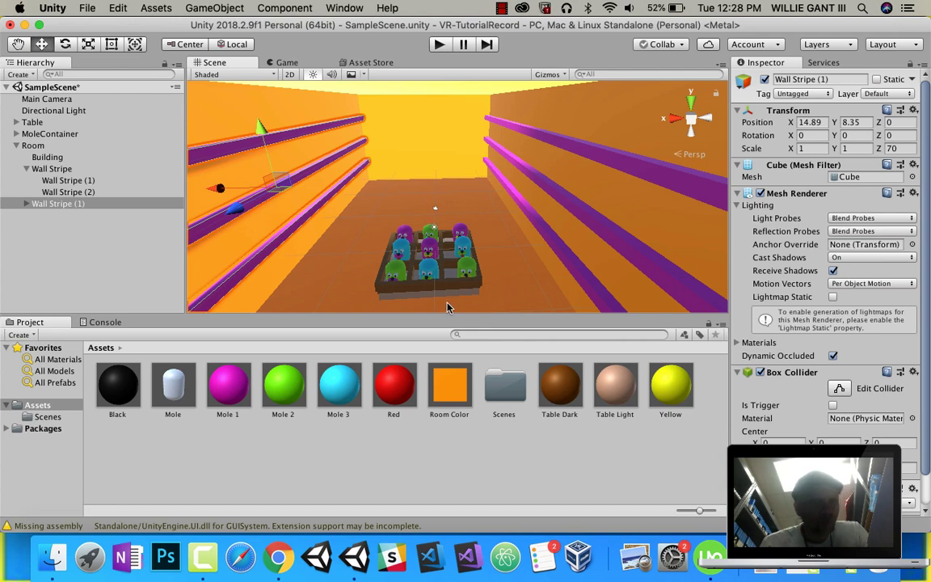
click(26, 168)
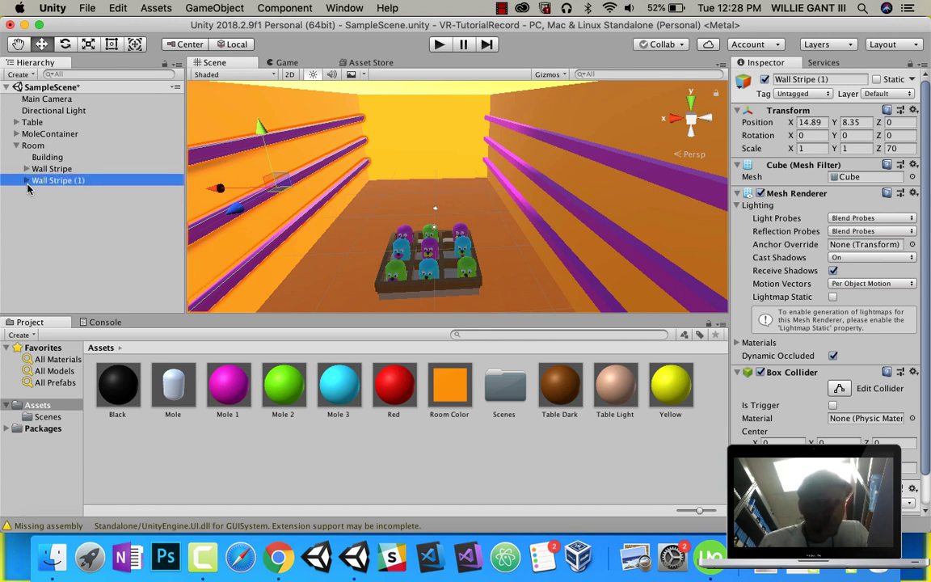
right_click(37, 150)
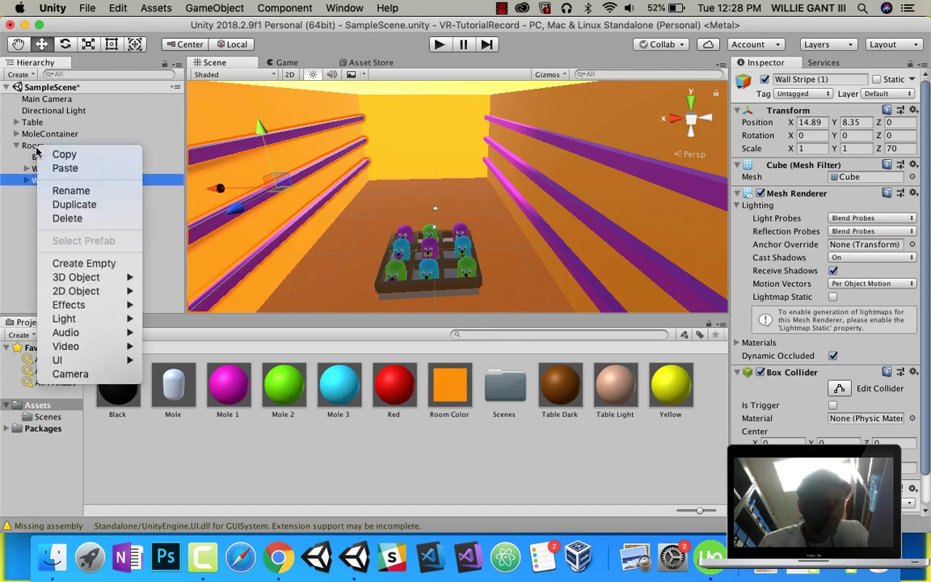
click(36, 153)
click(32, 145)
click(32, 145)
right_click(33, 148)
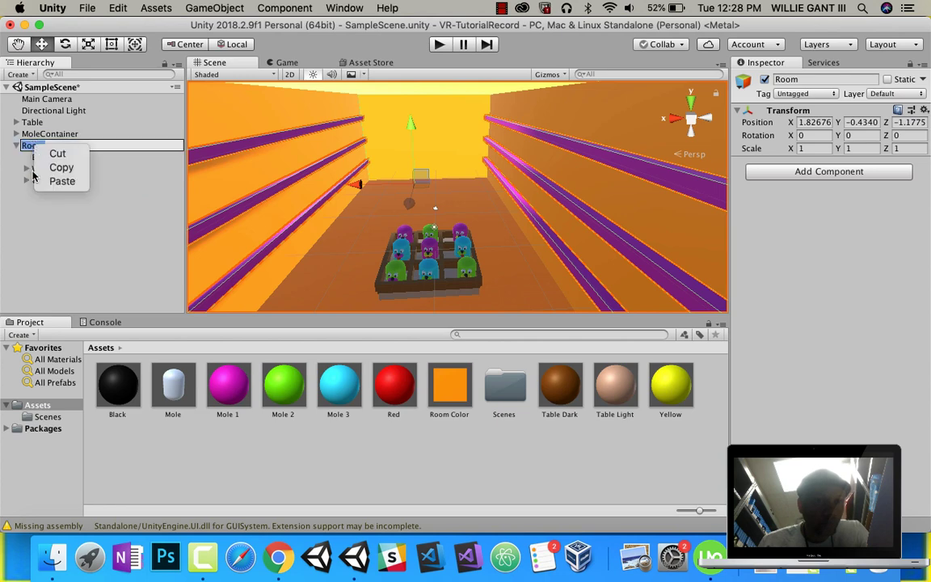
click(31, 170)
click(110, 203)
- Add a 3D Plane as a child of the Room object
click(36, 146)
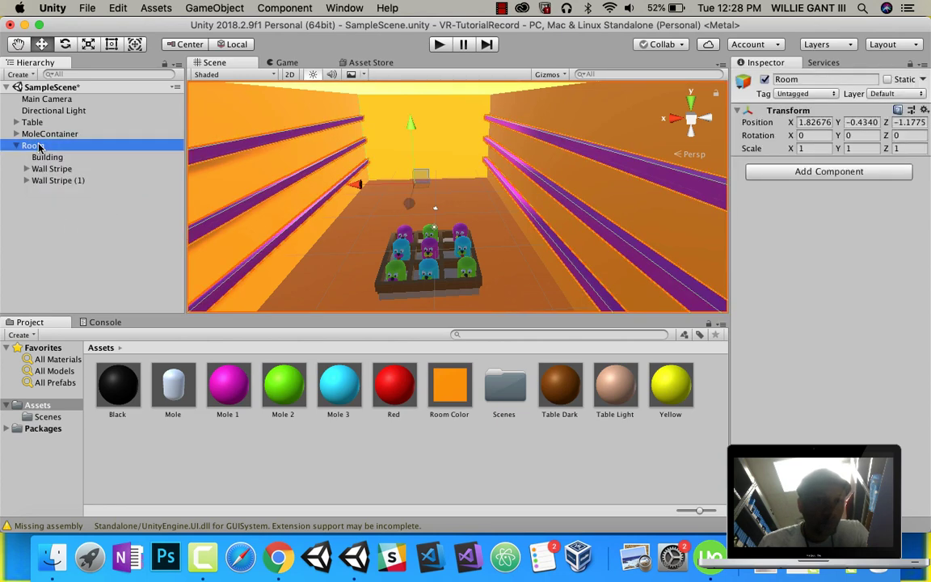
right_click(35, 149)
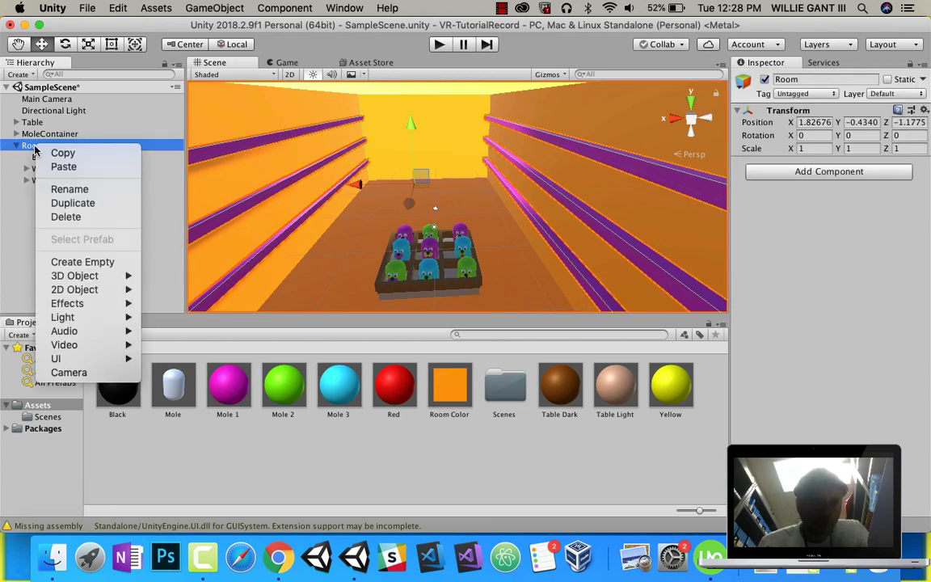
mouse_move(96, 276)
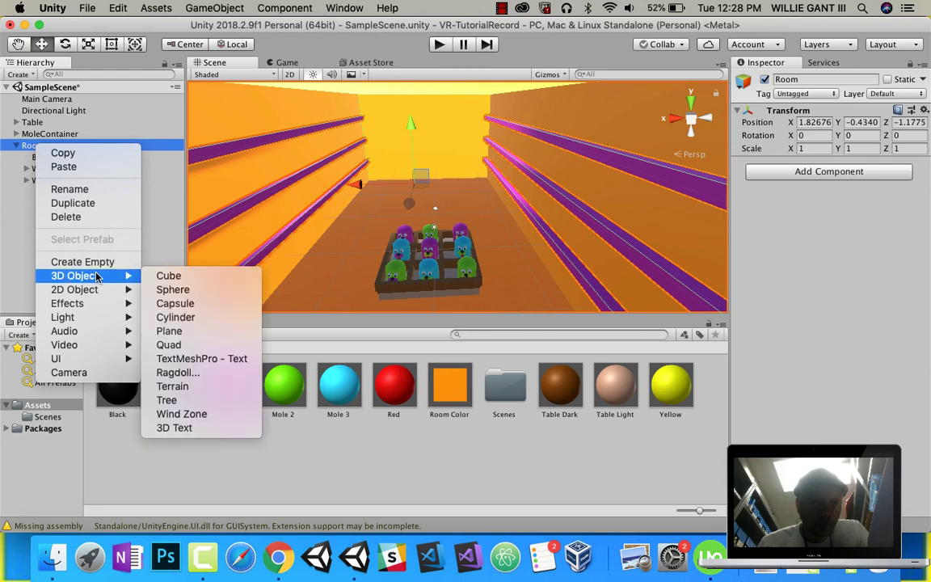
click(168, 331)
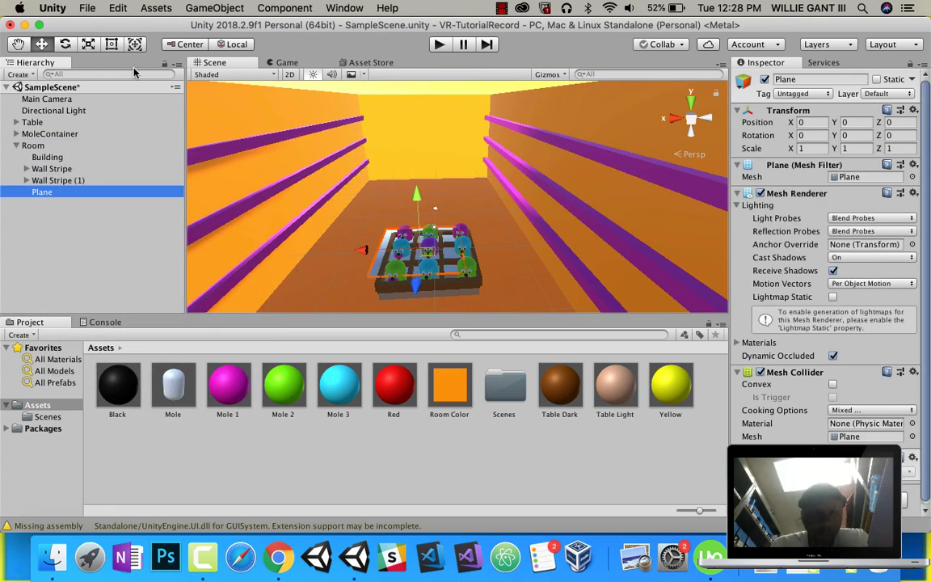
- Scale the plane to about 2.731 in X and 6.8322 in Z and position it at X about 2.3842 to cover the room's floor
click(88, 44)
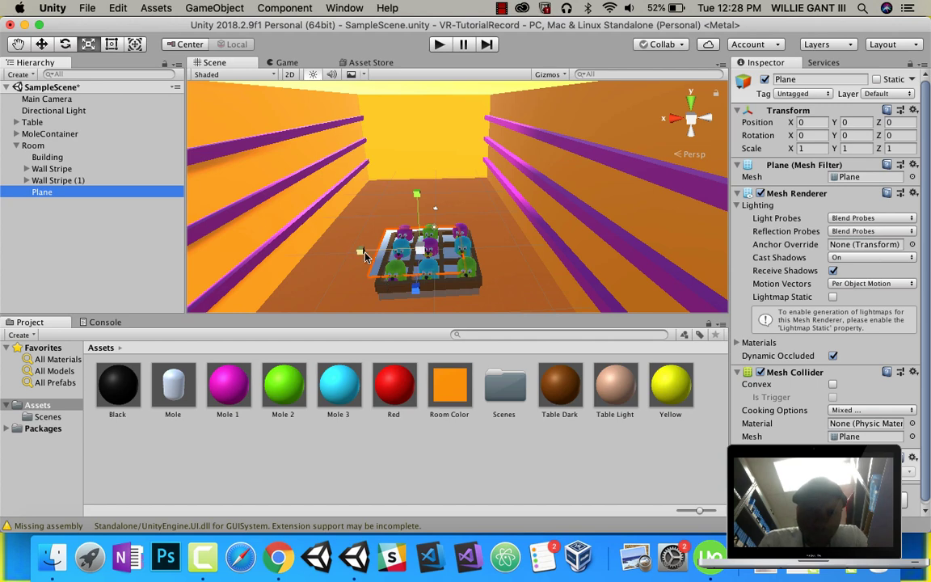
drag(360, 252, 258, 264)
right_drag(506, 233, 416, 240)
middle_drag(502, 246, 509, 246)
alt+drag(508, 245, 266, 311)
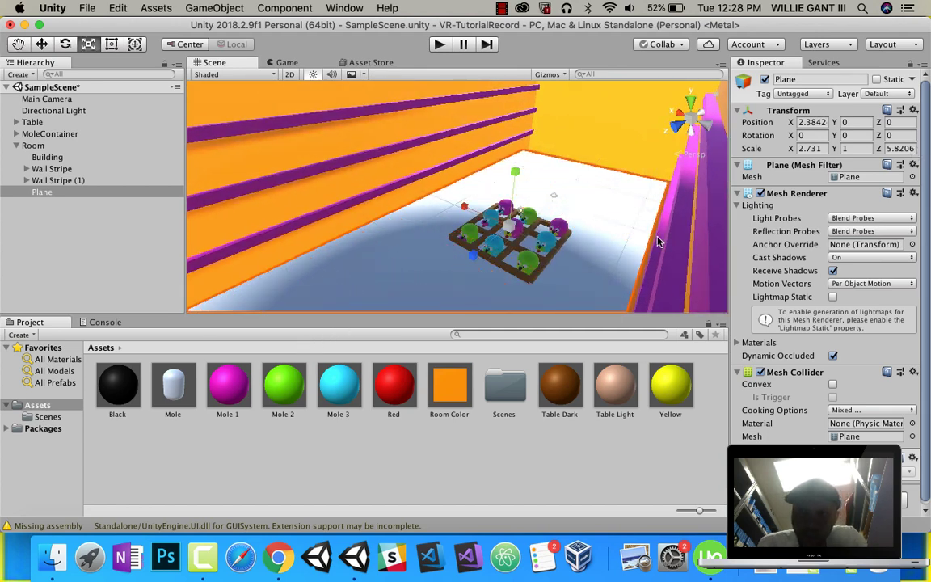
scroll(576, 214, up, 5)
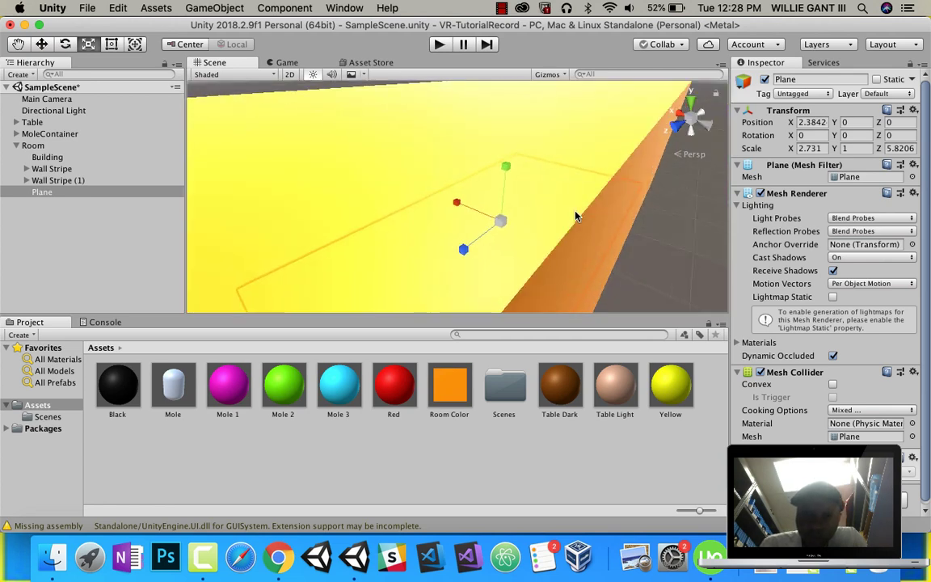
scroll(576, 216, down, 5)
mouse_move(443, 240)
mouse_down()
mouse_move(430, 242)
mouse_move(438, 245)
mouse_up()
scroll(449, 253, down, 2)
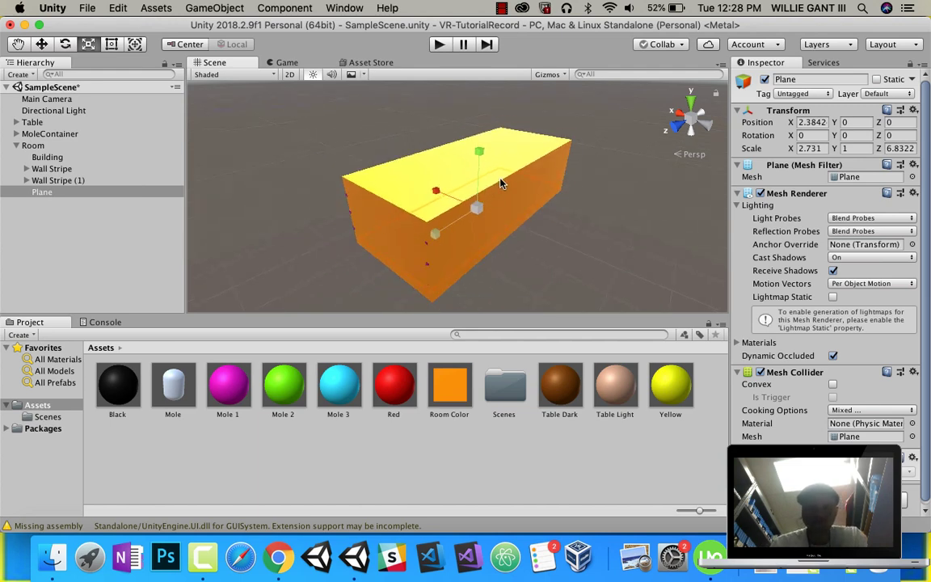
scroll(488, 194, up, 8)
scroll(550, 199, up, 1)
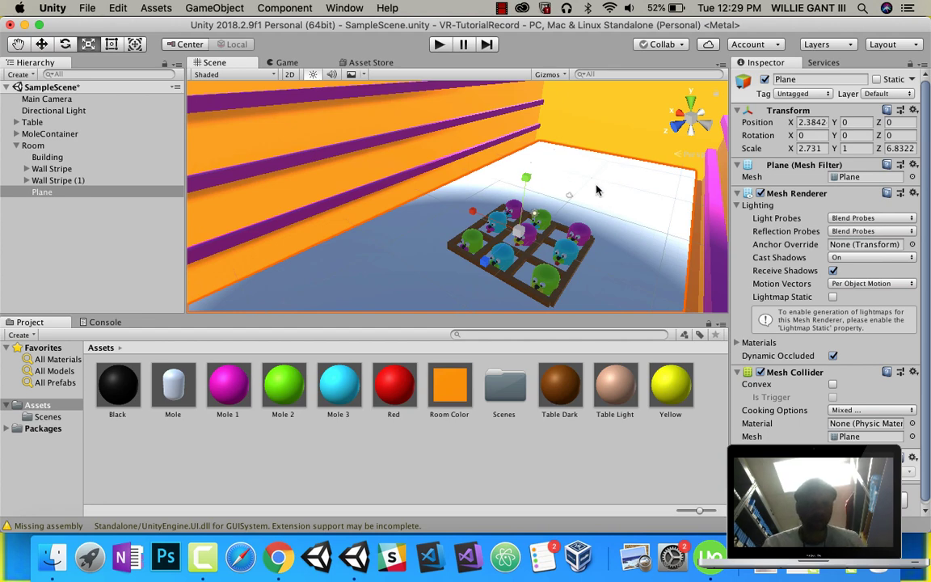
- Switch to Chrome, search Google Images for "wood floor texture" and open the dark parquet wood image
click(277, 558)
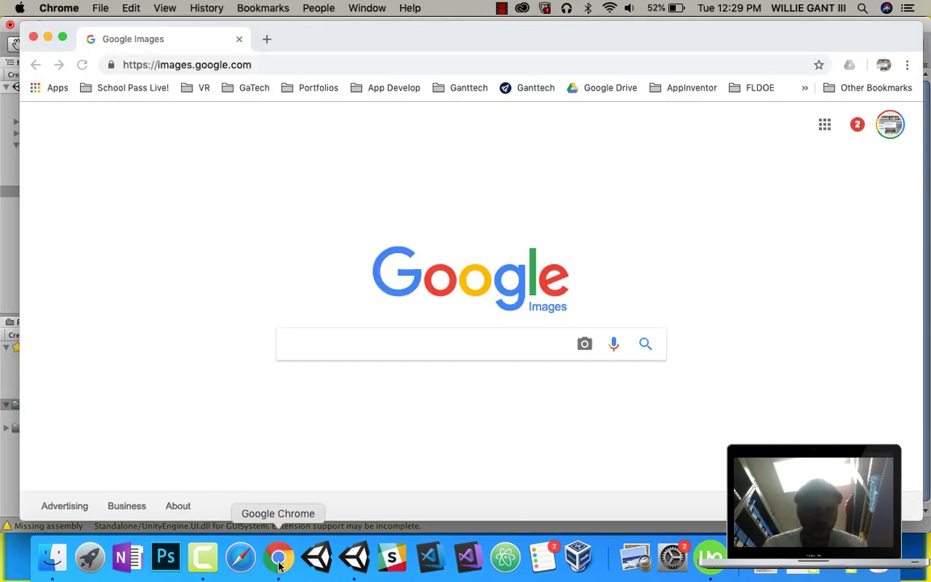
text(wood)
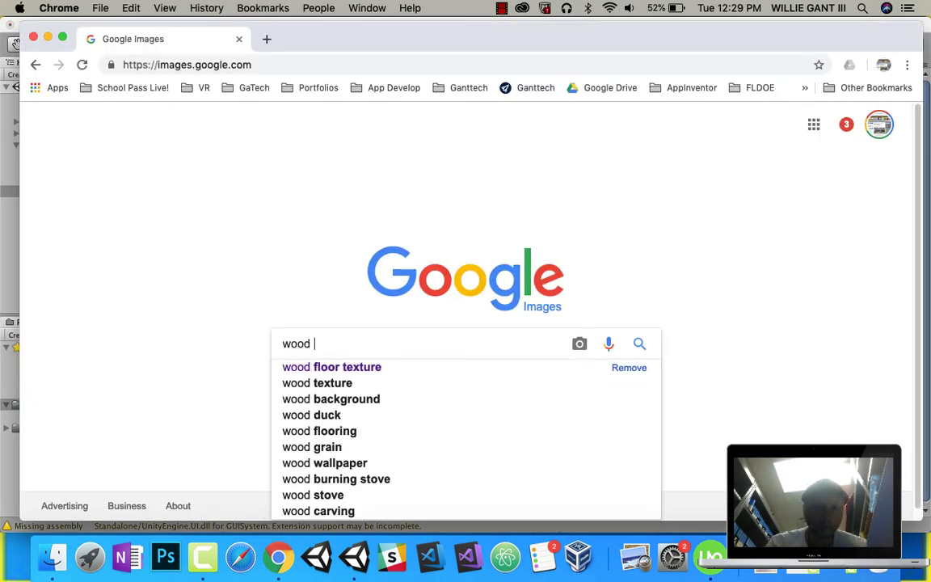
key(Down)
key(Return)
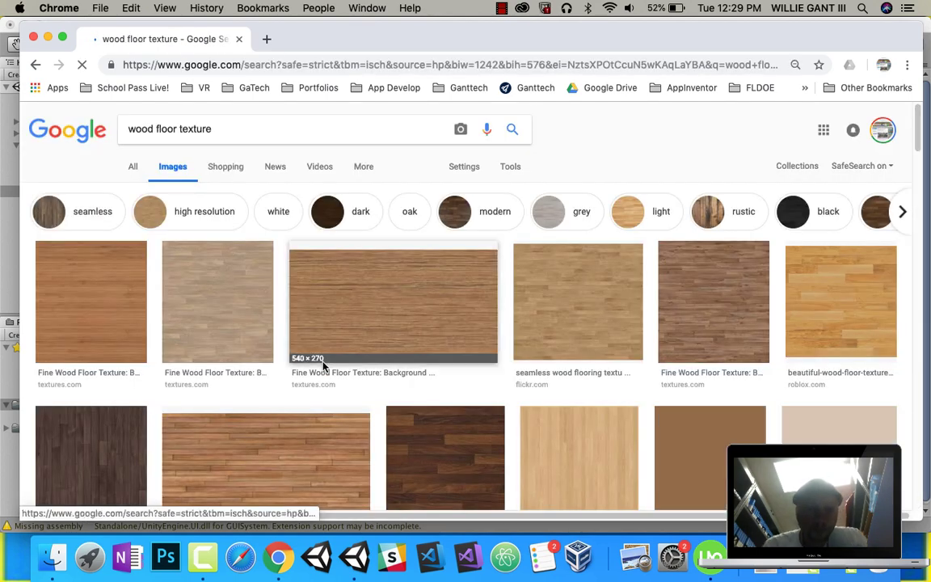
click(436, 459)
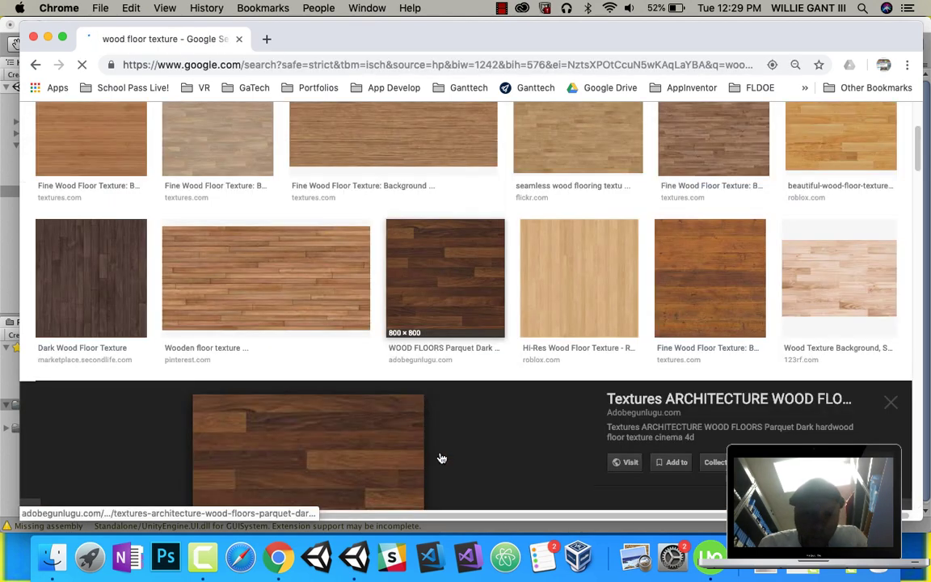
- Save the dark parquet image as woodFloor in the Desktop's VR folder, replacing the existing file
right_click(336, 279)
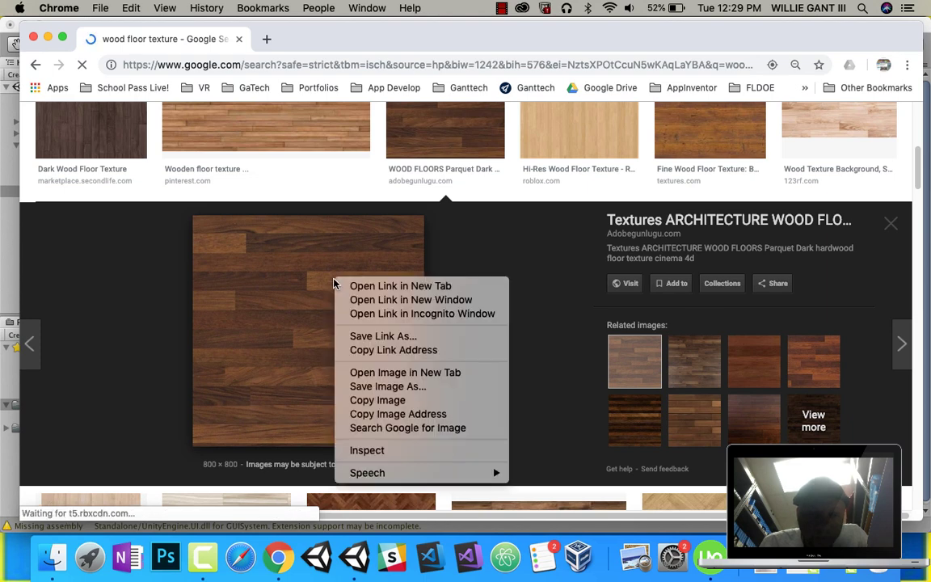
click(390, 399)
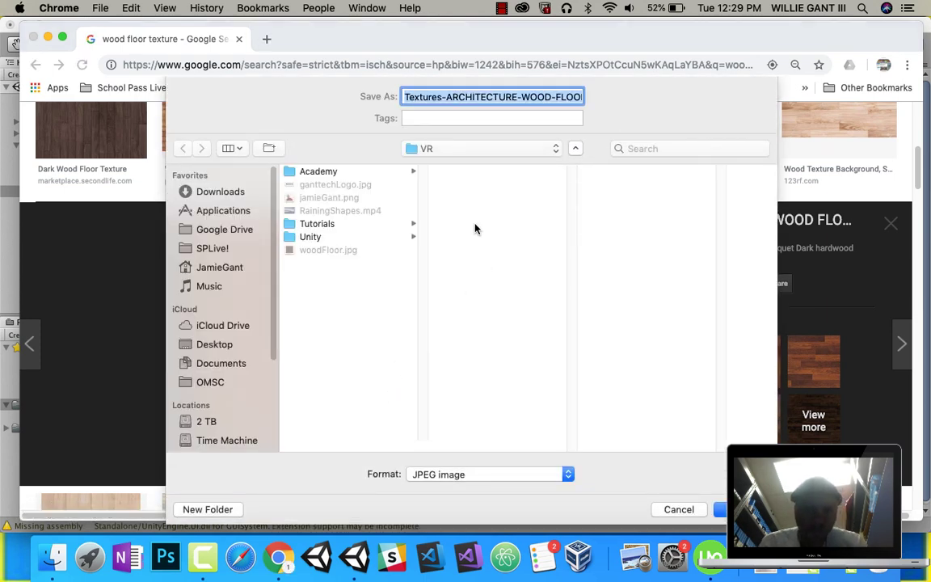
click(206, 346)
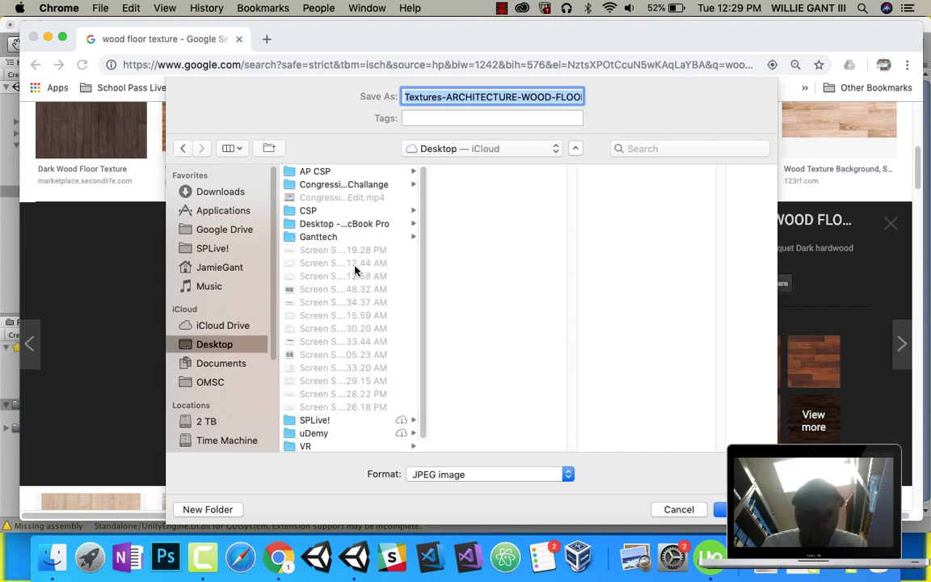
click(328, 446)
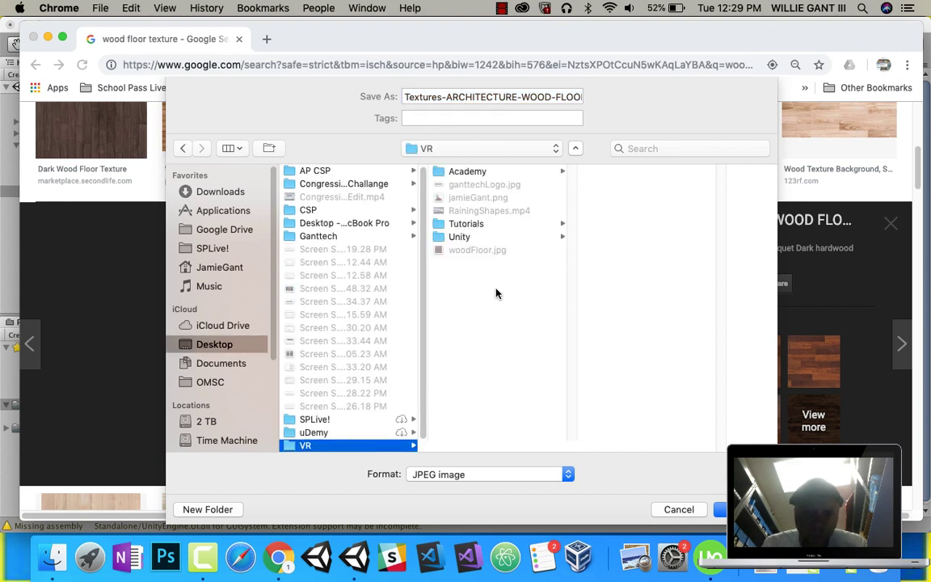
key(Up)
key(Up)
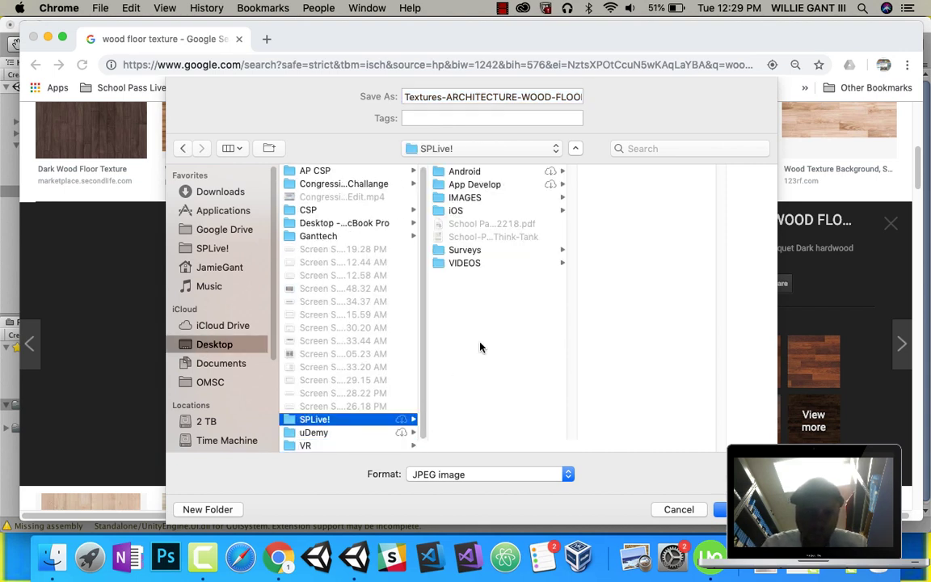
click(319, 446)
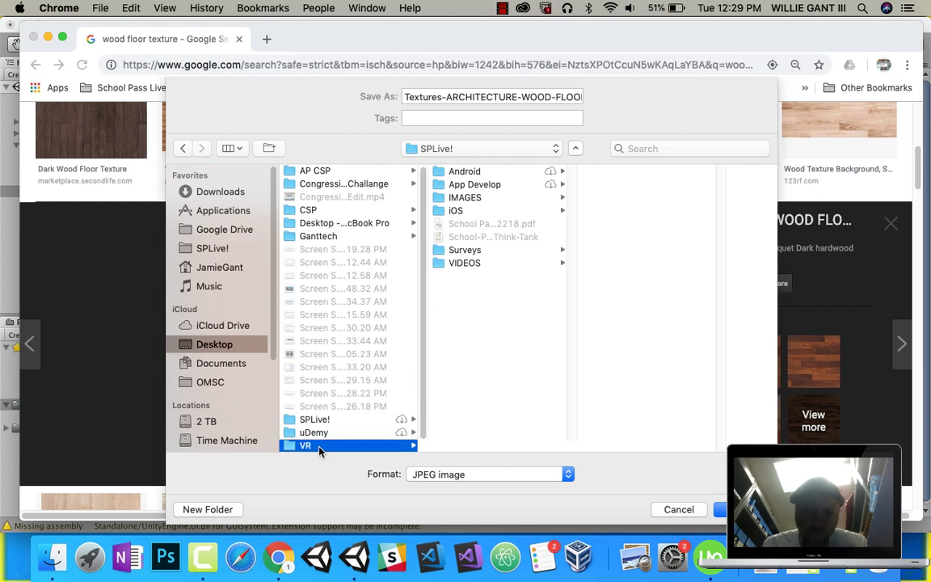
triple_click(506, 99)
text(wo)
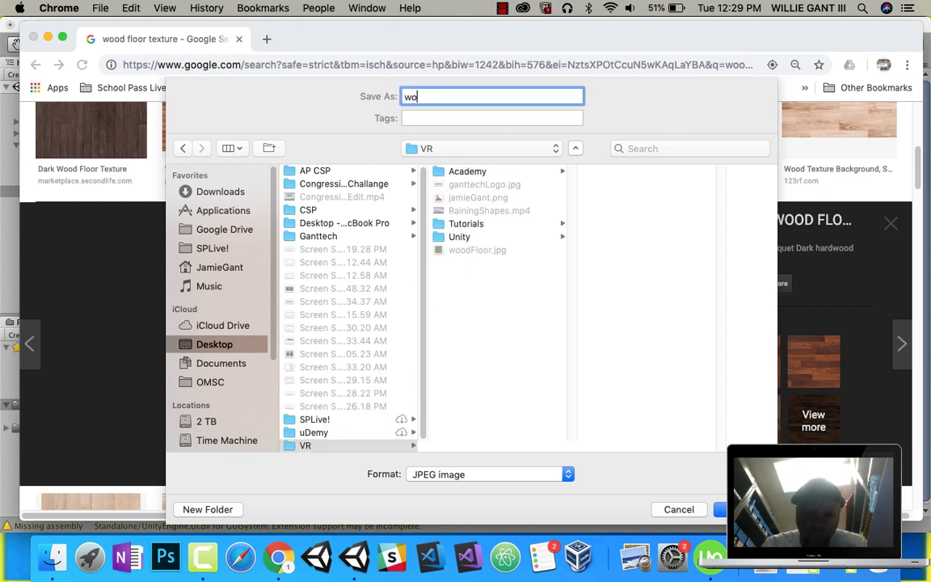
text(odFloor)
key(Return)
click(566, 165)
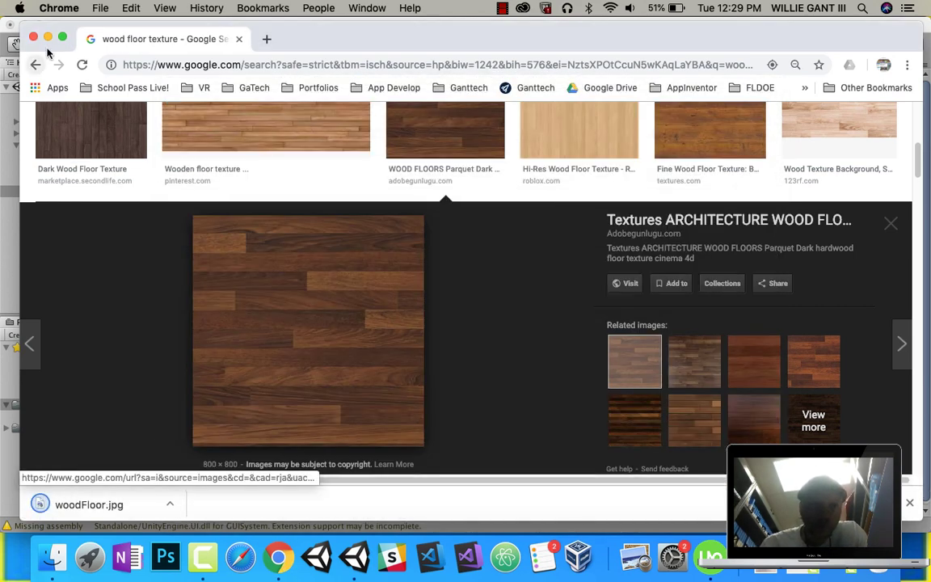
- Show the downloaded woodFloor.jpg file in Finder
click(48, 38)
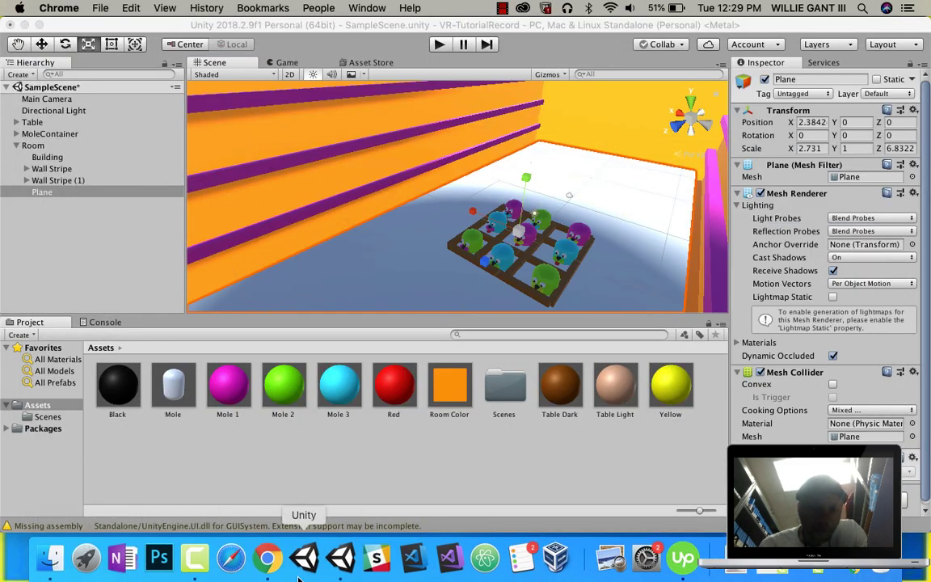
click(268, 557)
click(171, 505)
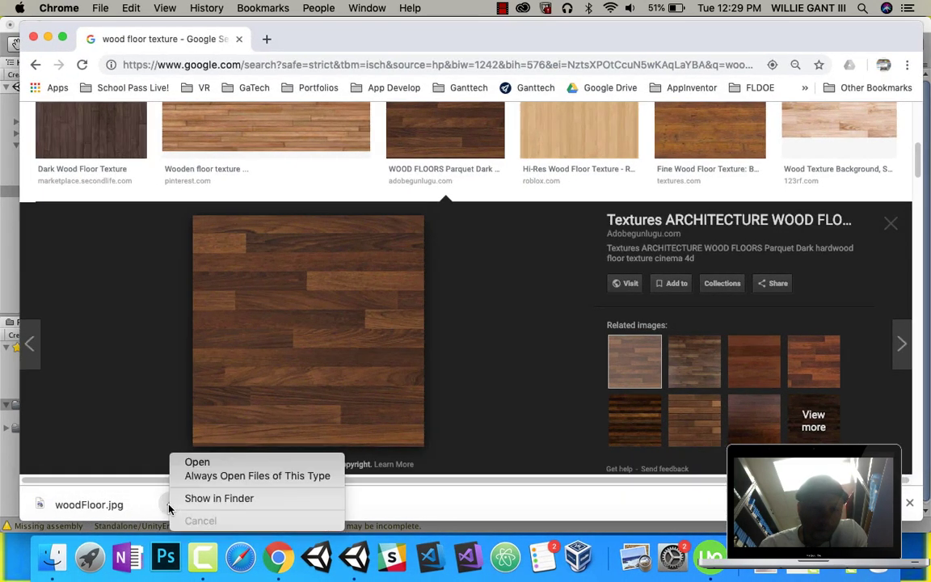
click(204, 499)
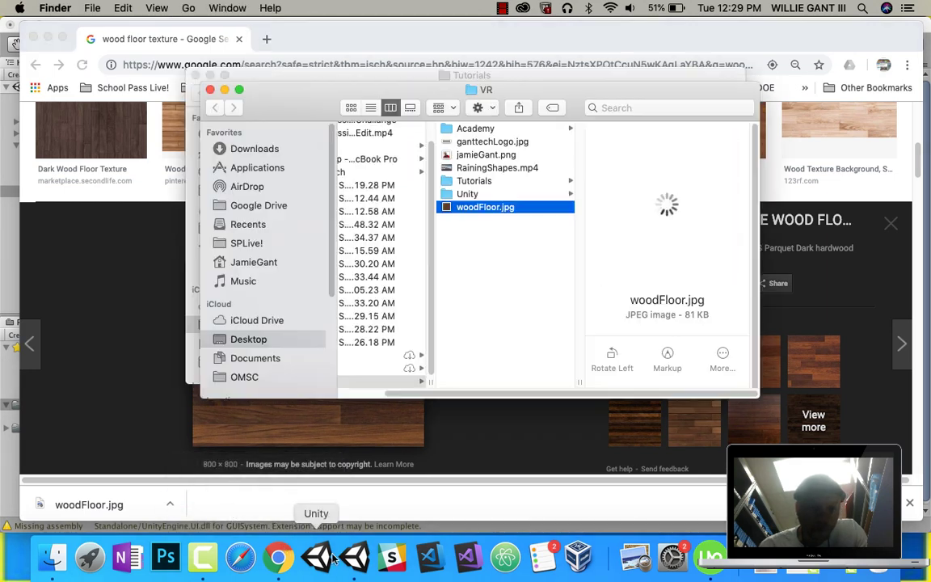
- Import woodFloor.jpg from the Finder's VR folder into the Assets folder of the Unity project
click(321, 557)
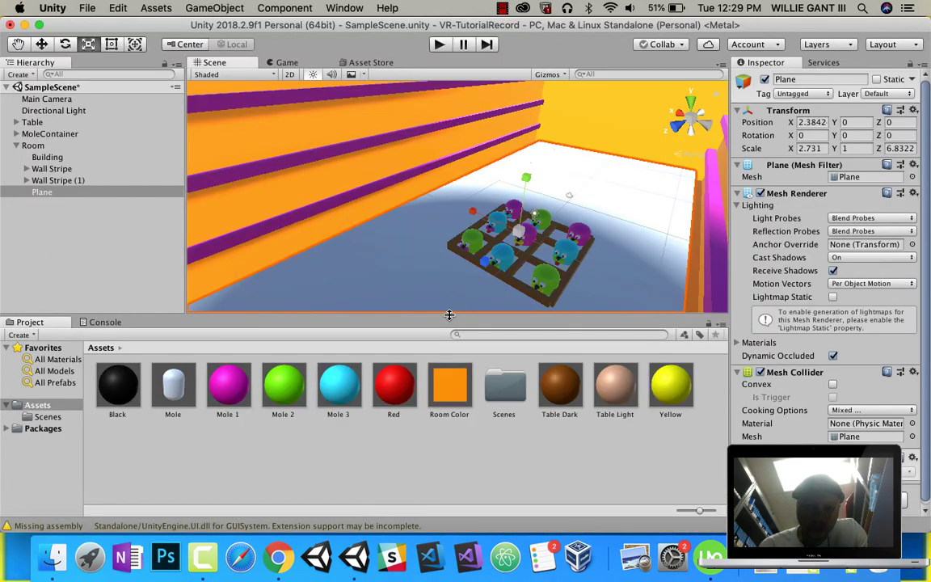
click(53, 557)
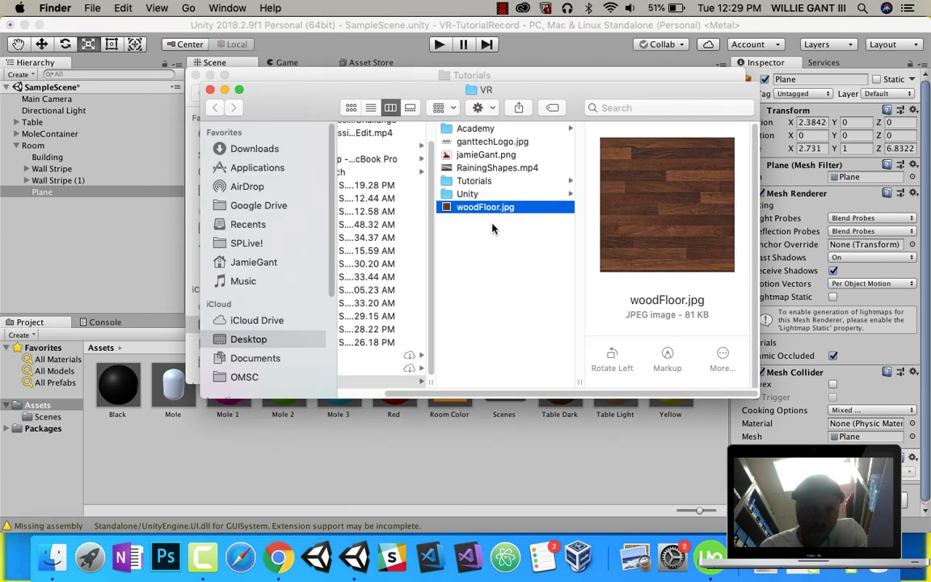
drag(472, 216, 481, 484)
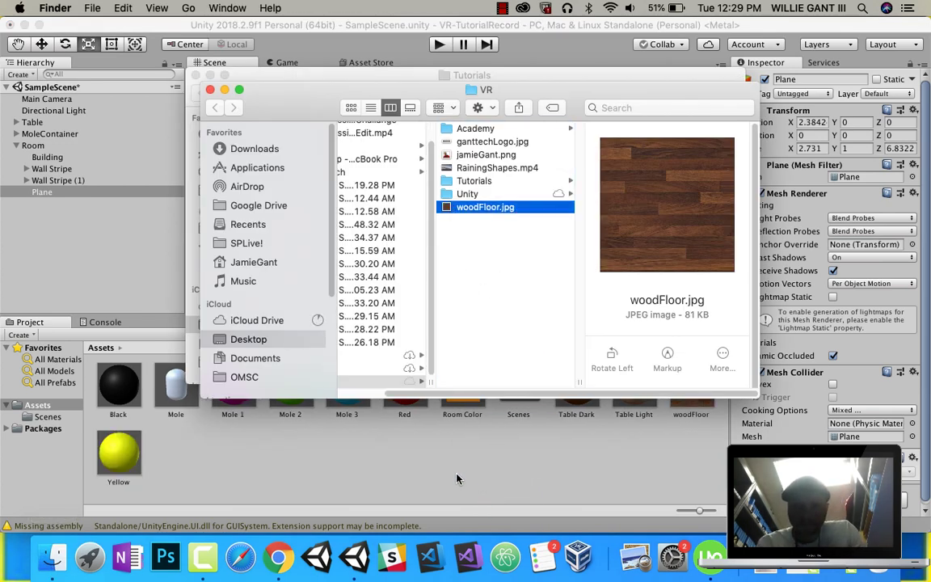
click(457, 479)
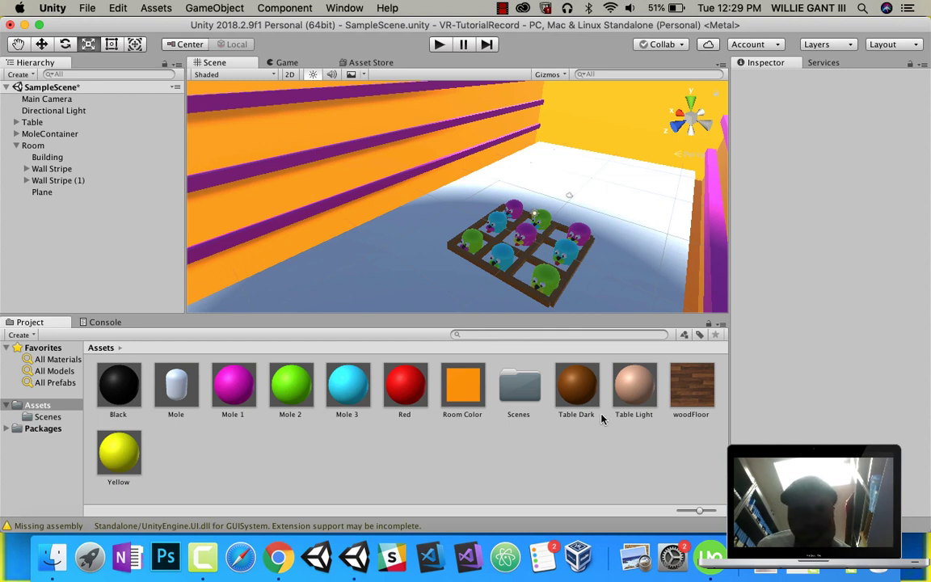
- Apply the woodFloor texture to the floor plane and lower the plane to Y about -1.53, beneath the mole table
click(691, 392)
drag(691, 392, 645, 226)
click(336, 278)
click(42, 44)
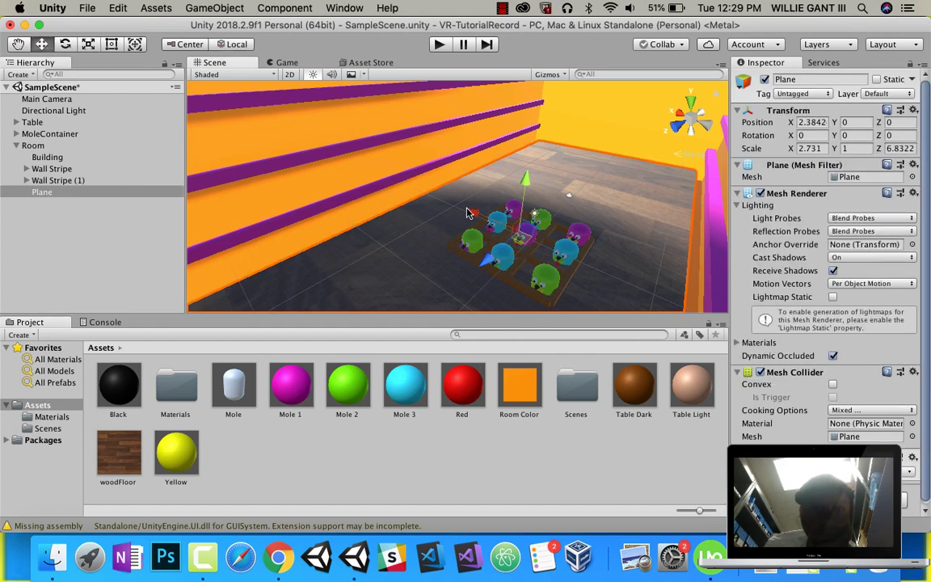
drag(526, 180, 519, 201)
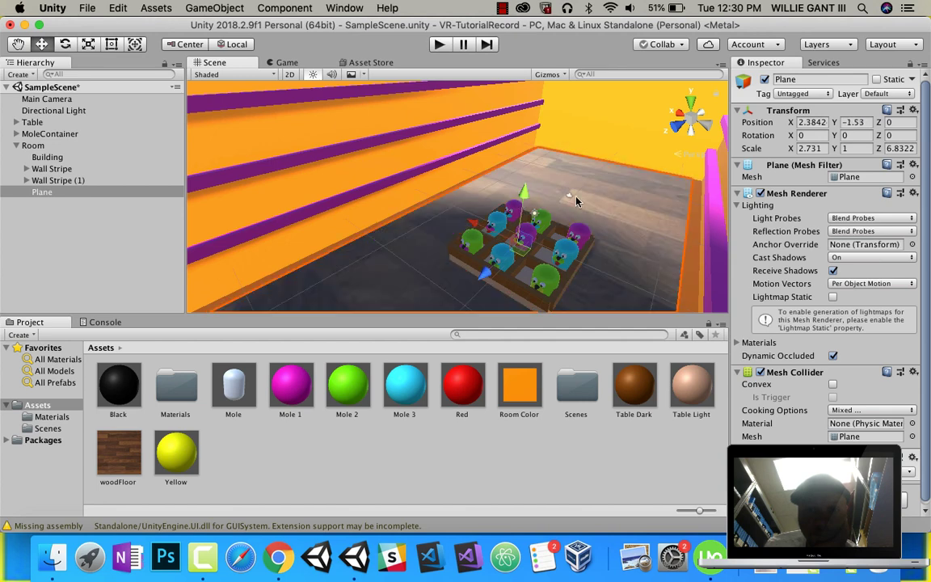
right_drag(576, 201, 628, 192)
middle_drag(530, 200, 588, 187)
right_drag(588, 186, 582, 214)
middle_drag(548, 213, 604, 205)
right_drag(591, 214, 637, 170)
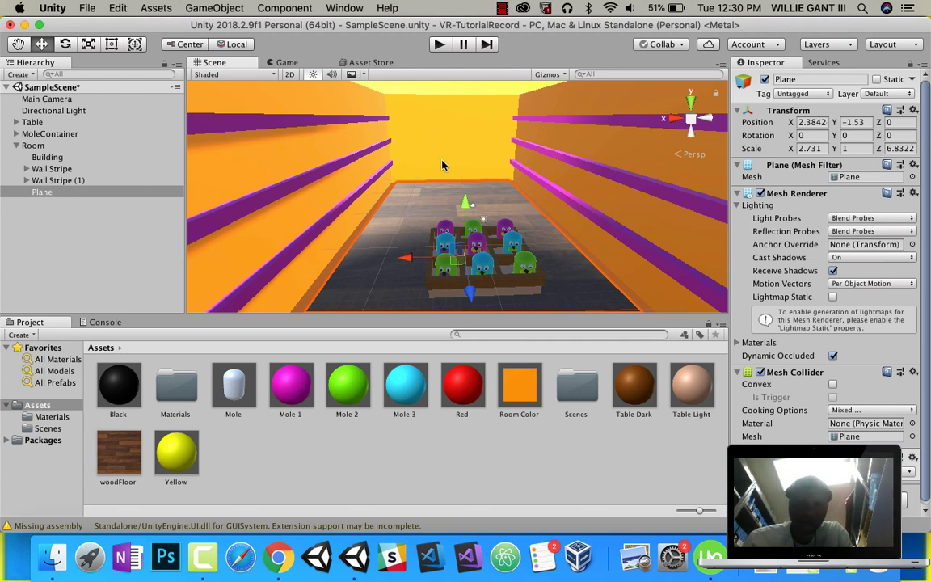
- Rename the Room's Plane object as Floor
click(47, 195)
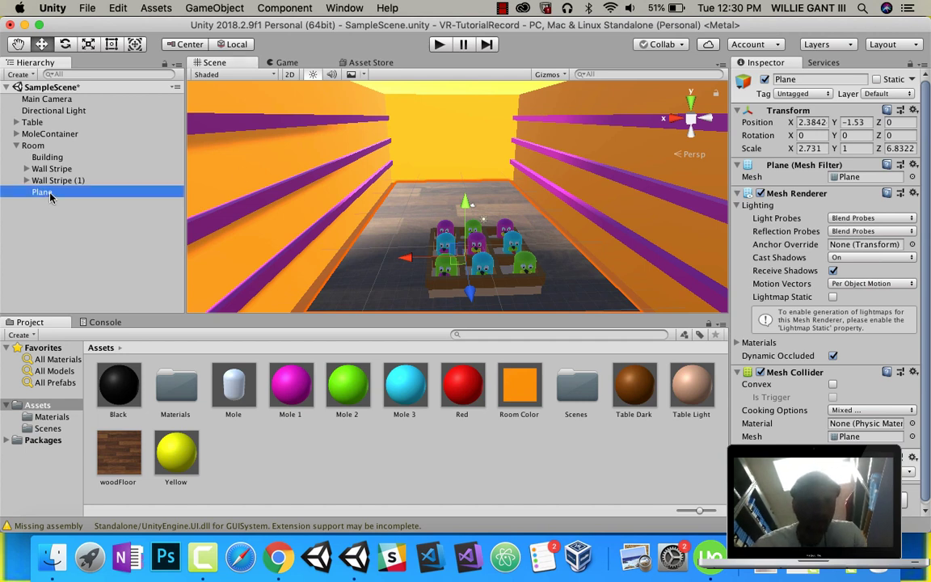
click(796, 78)
text(Floor)
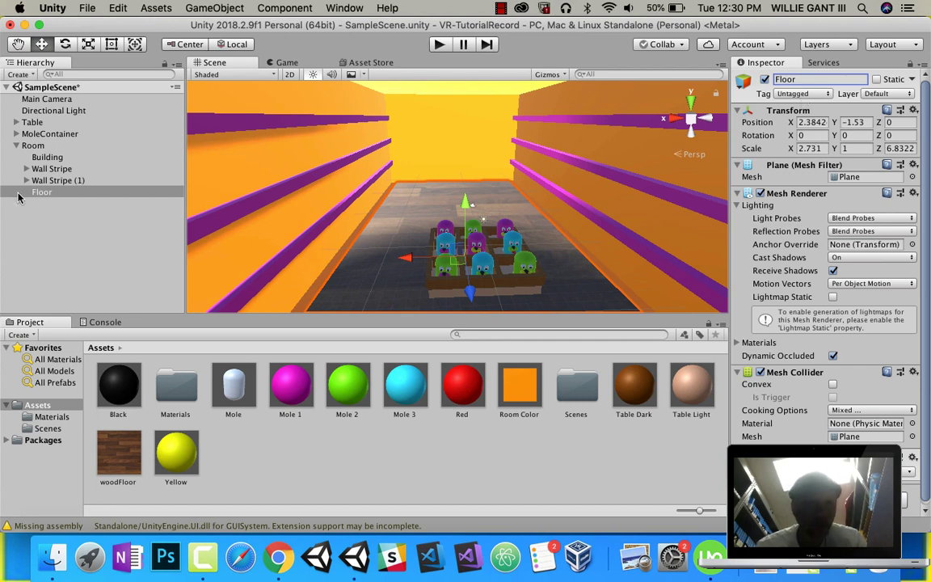
- Add a new 3D plane as a child of Room and move it along X to about -7.29
right_click(34, 151)
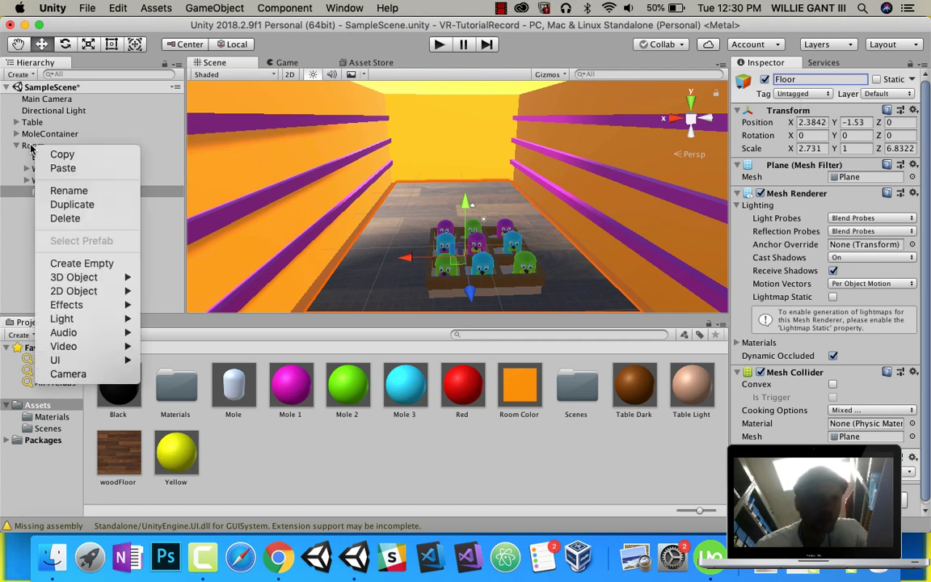
click(35, 148)
right_click(36, 150)
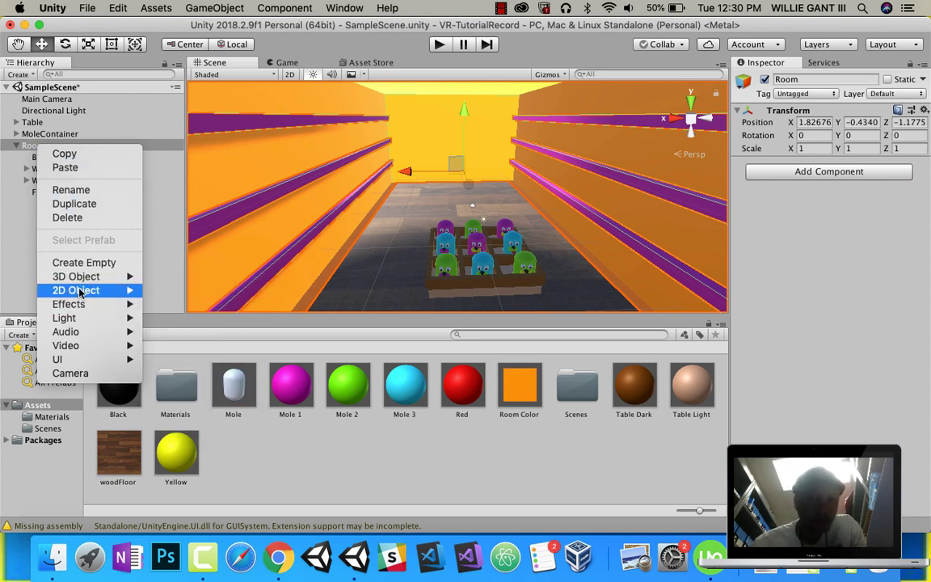
mouse_move(84, 277)
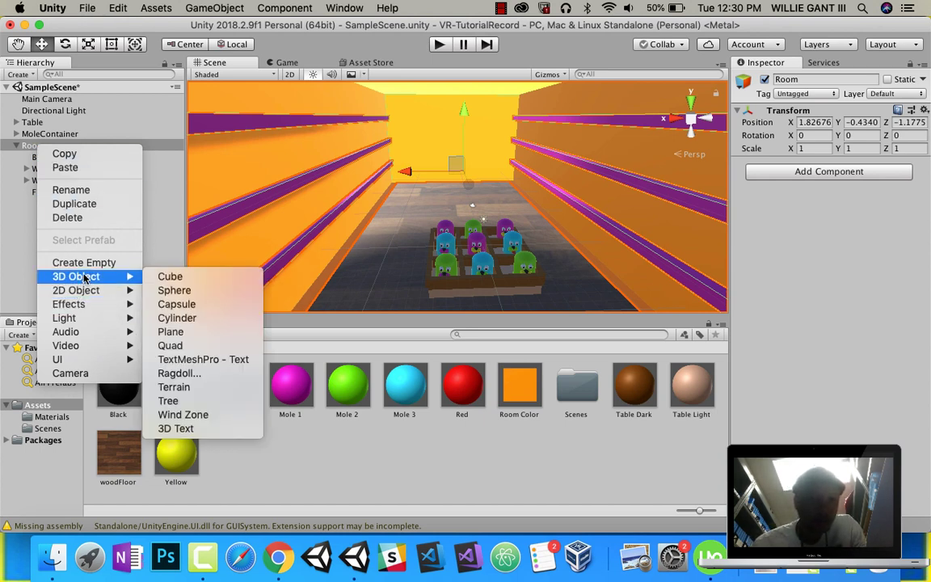
click(171, 332)
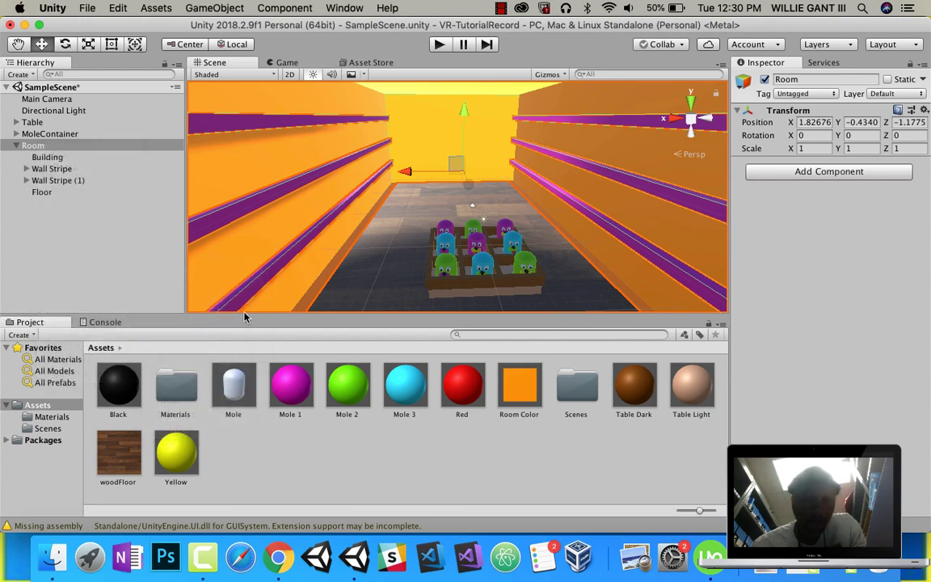
drag(418, 251, 485, 248)
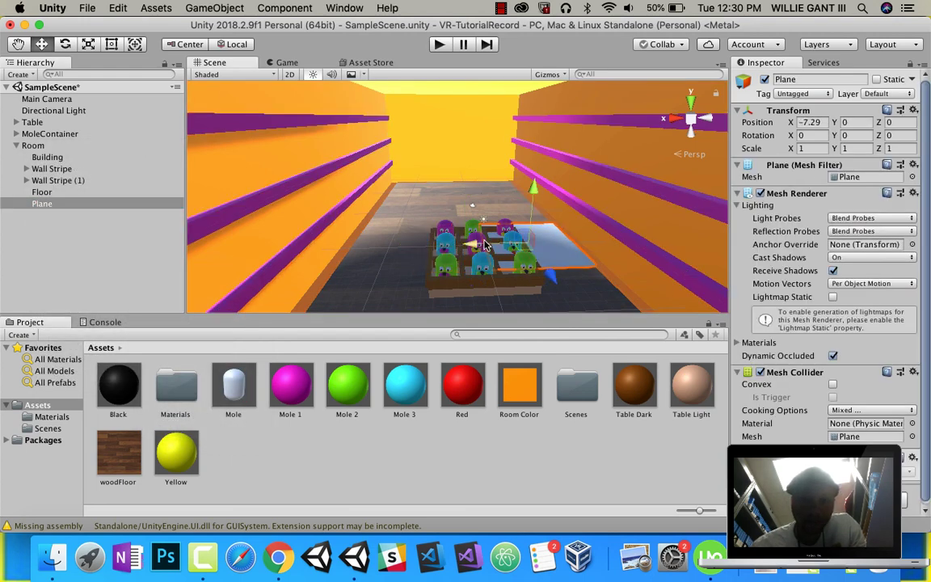
- Switch to Chrome and search Google Images for "arcade poster" in place of the wood floor texture query
click(277, 558)
scroll(447, 266, down, 15)
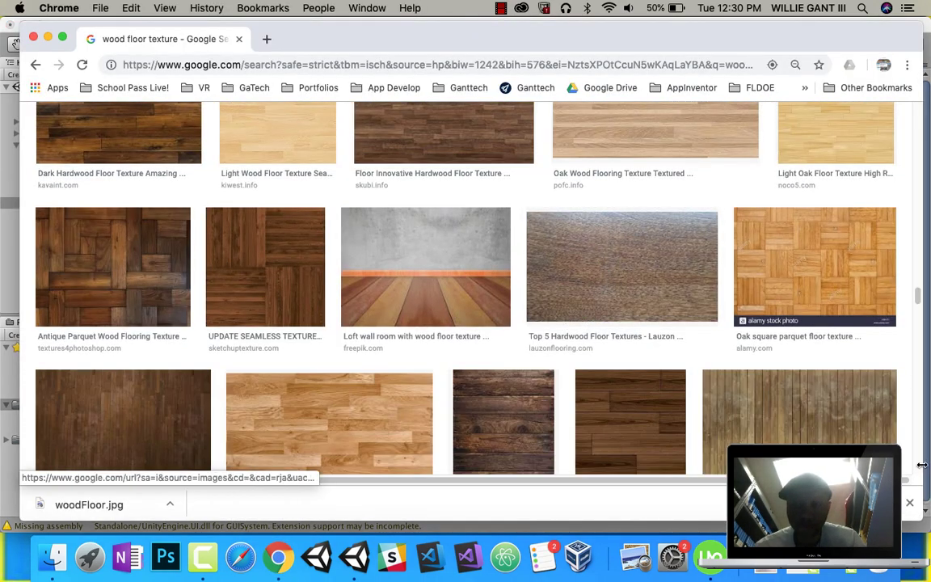
drag(917, 324, 921, 104)
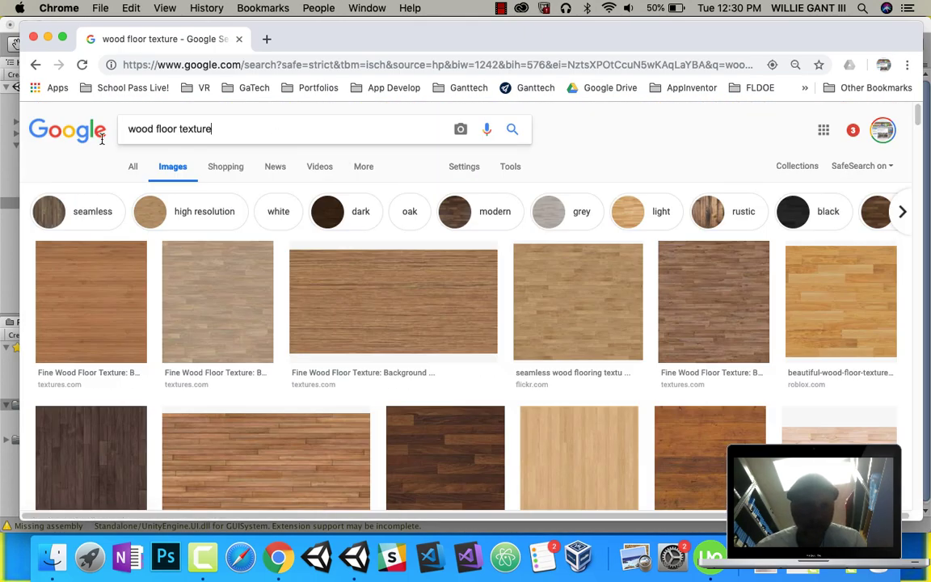
triple_click(178, 131)
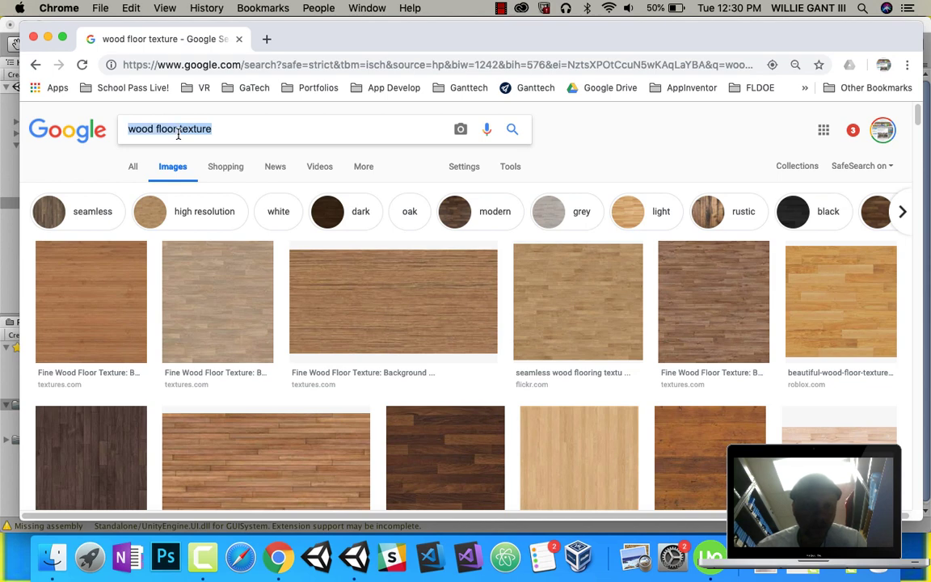
text(arcade)
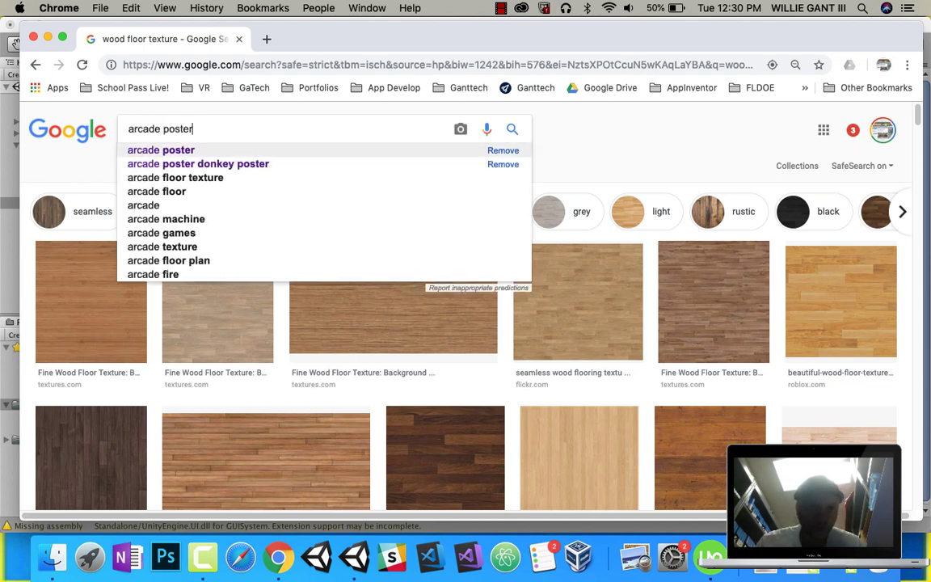
text( poster)
key(Return)
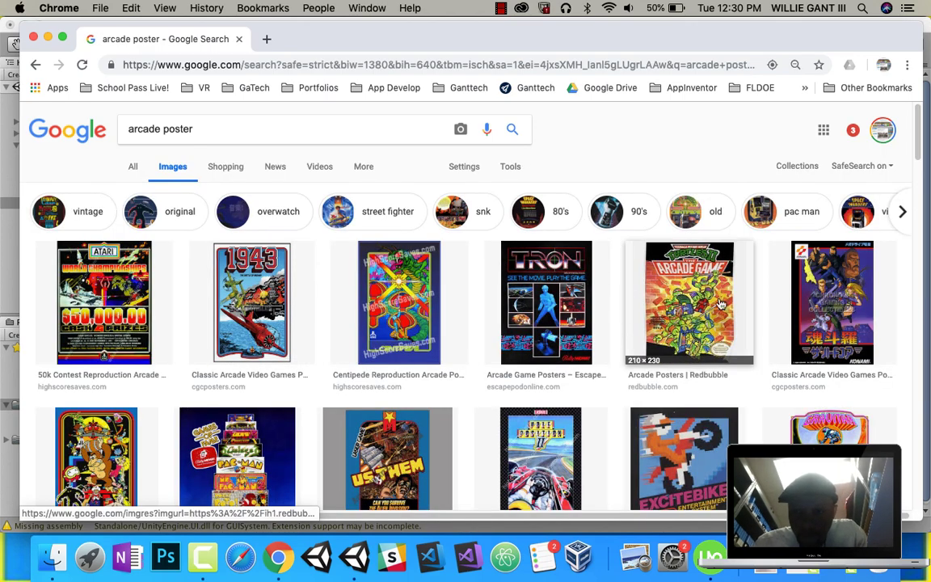
click(693, 310)
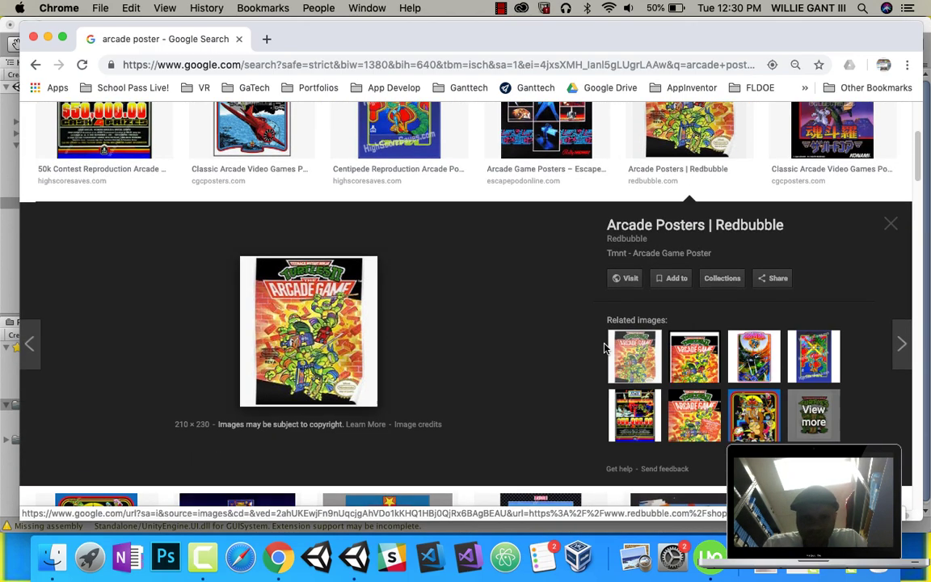
scroll(444, 228, up, 5)
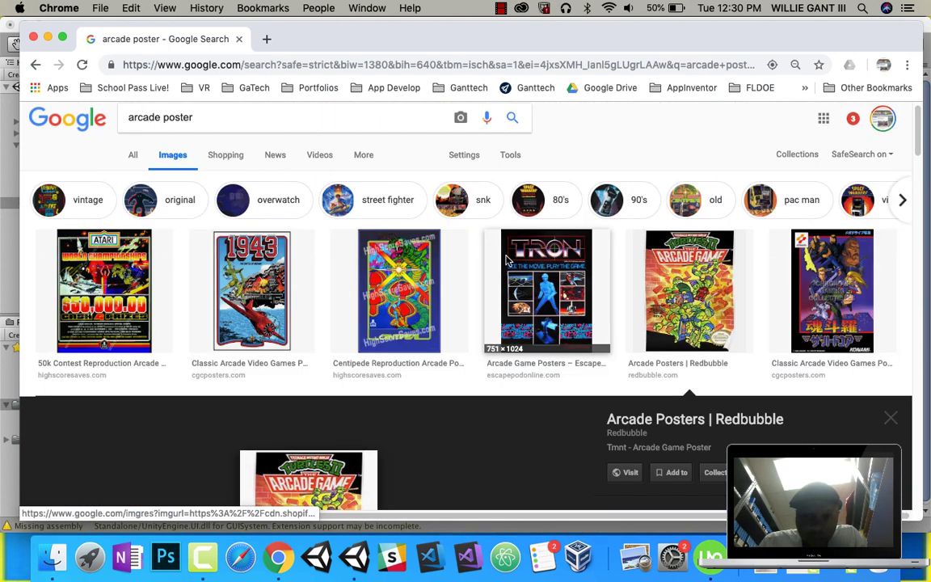
click(884, 431)
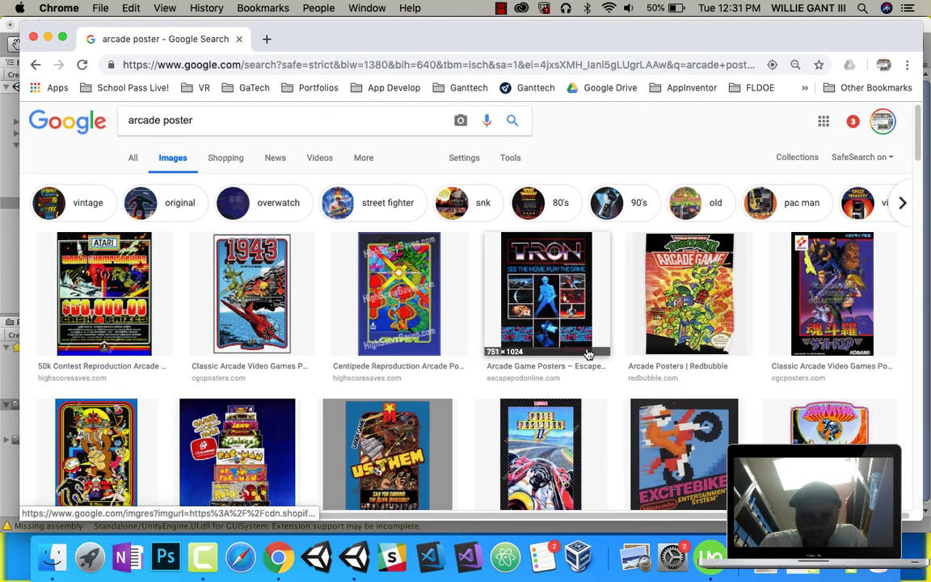
- Save the Pac-Man arcade poster image as pacmanPoster.jpg in the VR folder and close its preview
scroll(590, 356, down, 5)
click(529, 332)
right_click(326, 287)
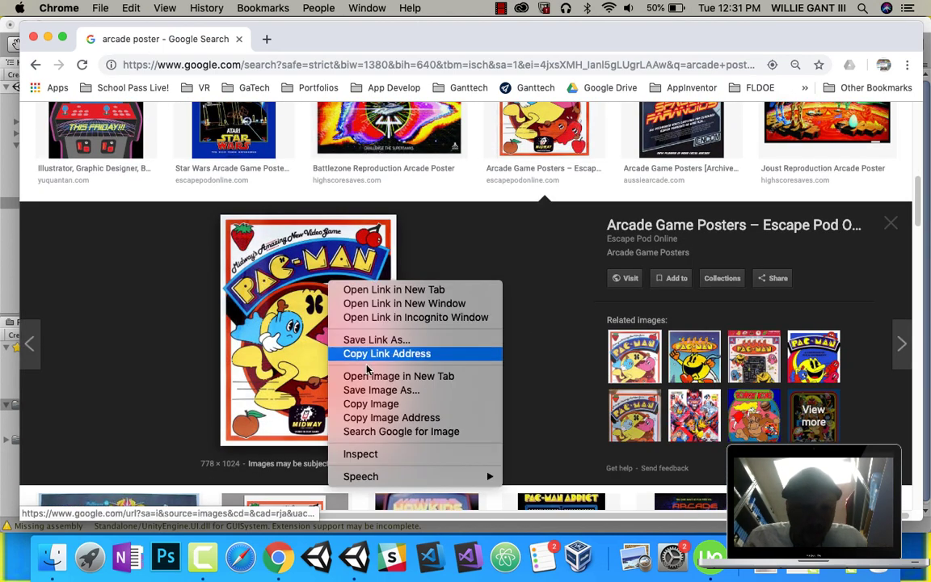
click(372, 392)
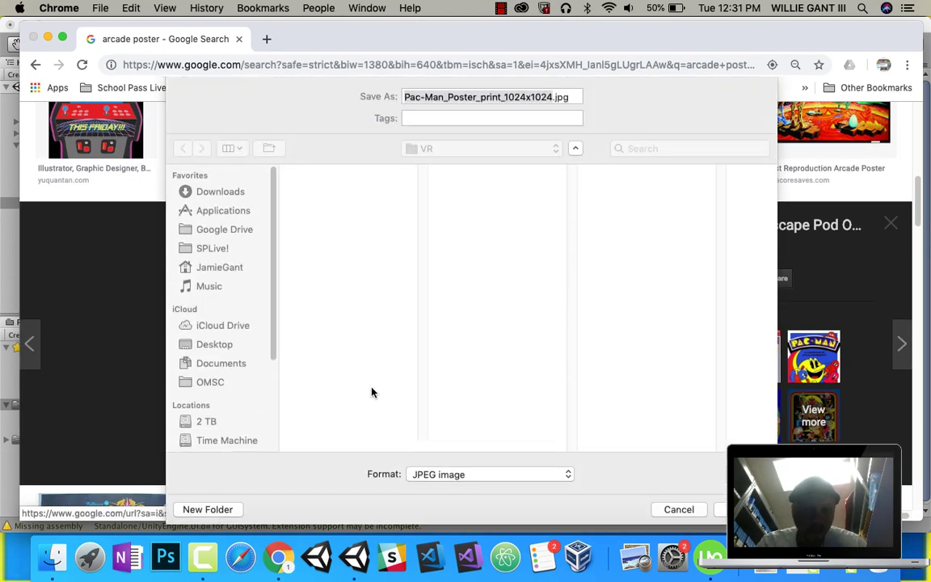
text(pacmanPoster)
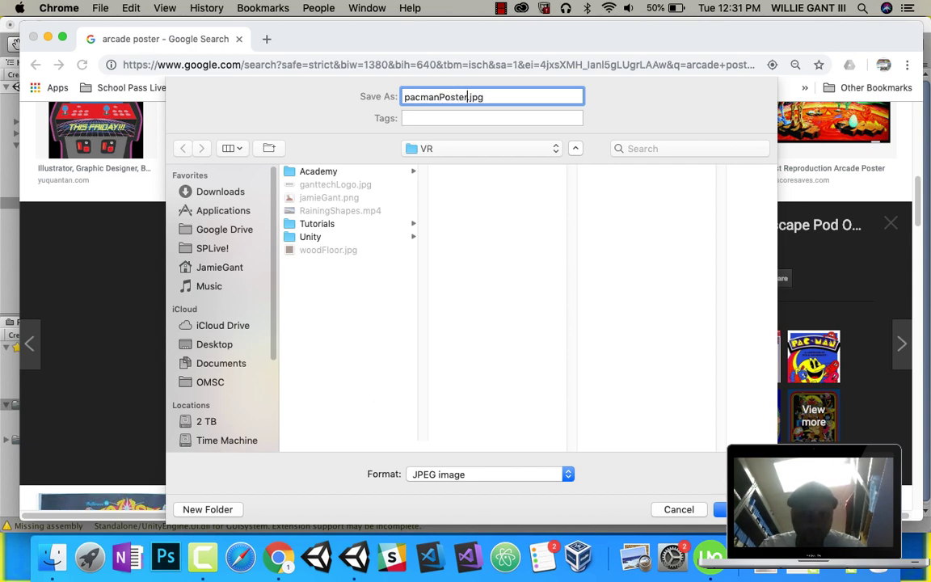
key(Return)
scroll(890, 236, up, 2)
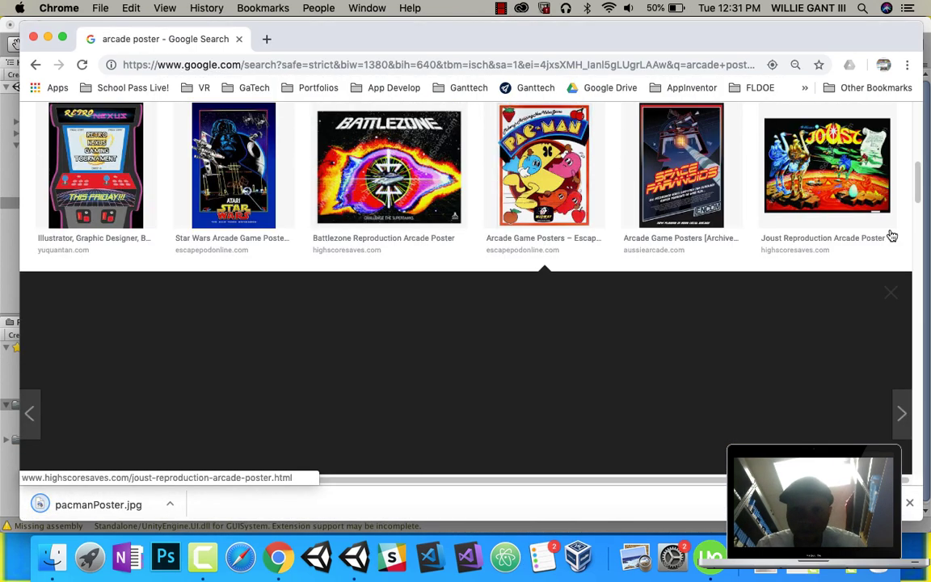
click(891, 292)
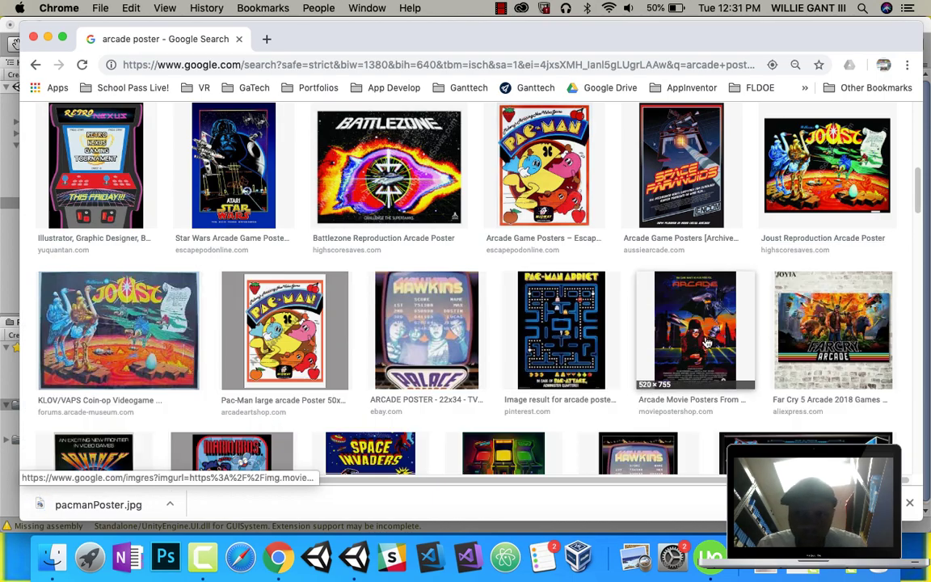
- Find the X-Men Children of the Atom poster in the results and save it as xmenPoster.jpeg in the VR folder
drag(920, 202, 911, 286)
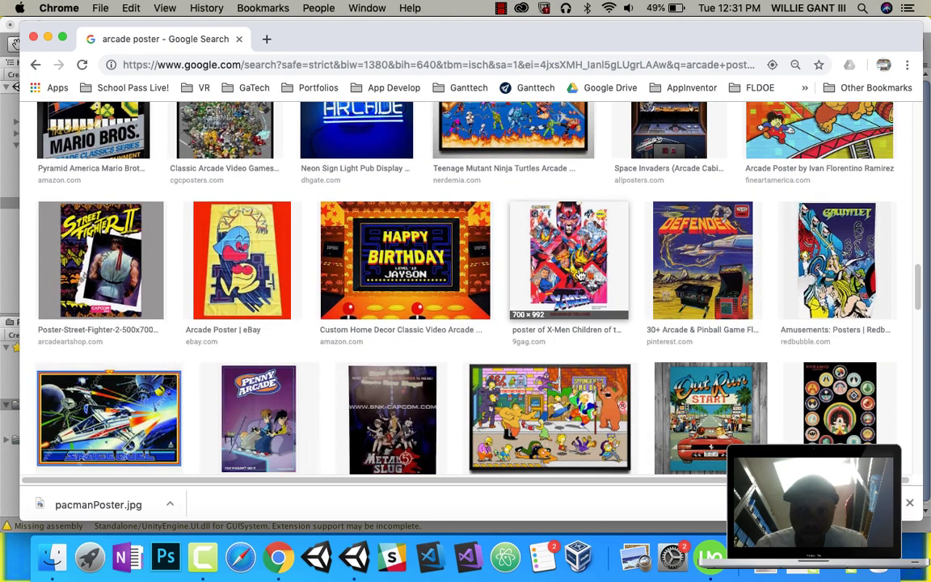
click(553, 260)
right_click(333, 280)
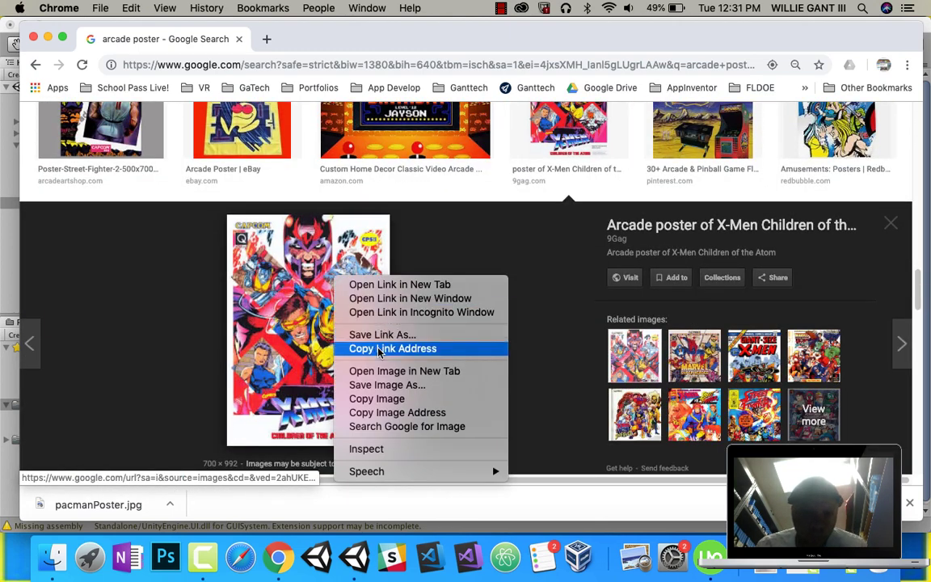
click(391, 384)
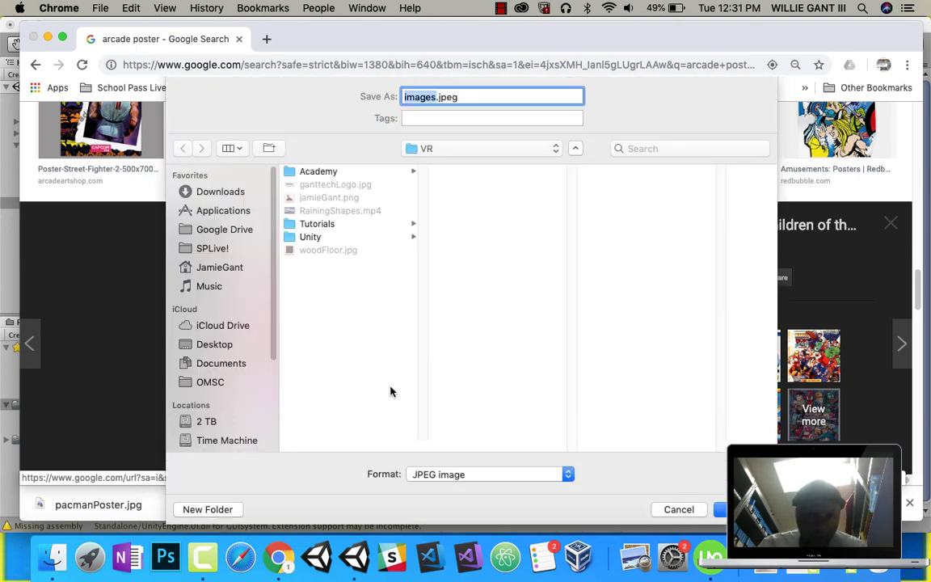
text(xmenPoster)
key(Return)
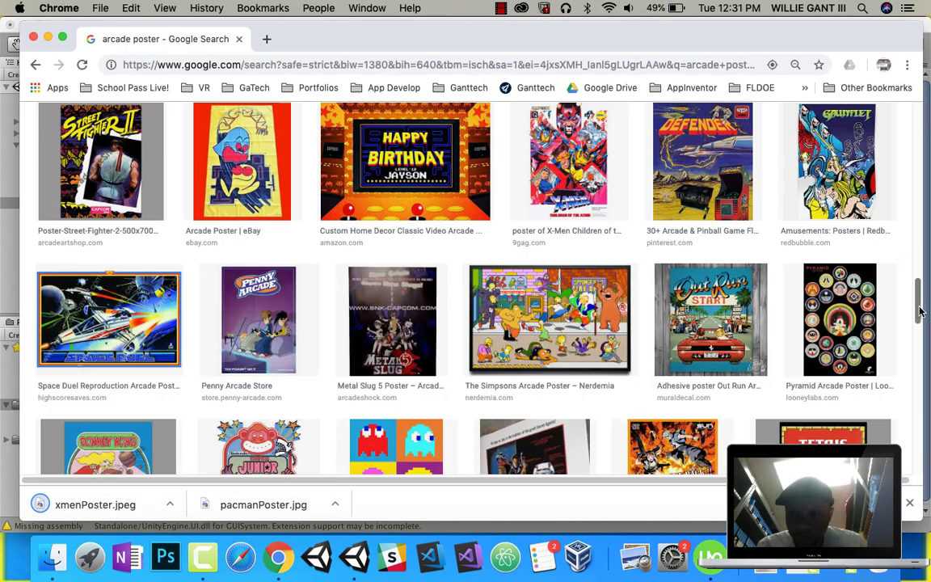
- Find the Donkey Kong-style GAME OVER poster in the results and save it as donkeyKongPoster.jpeg in the VR folder
drag(918, 313, 917, 345)
scroll(919, 349, down, 3)
scroll(918, 344, up, 4)
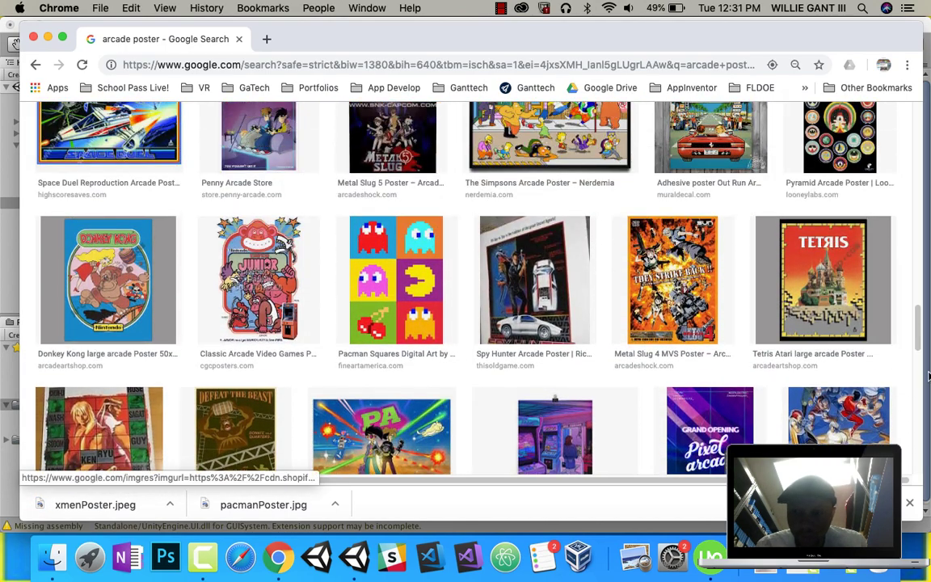
scroll(919, 368, down, 3)
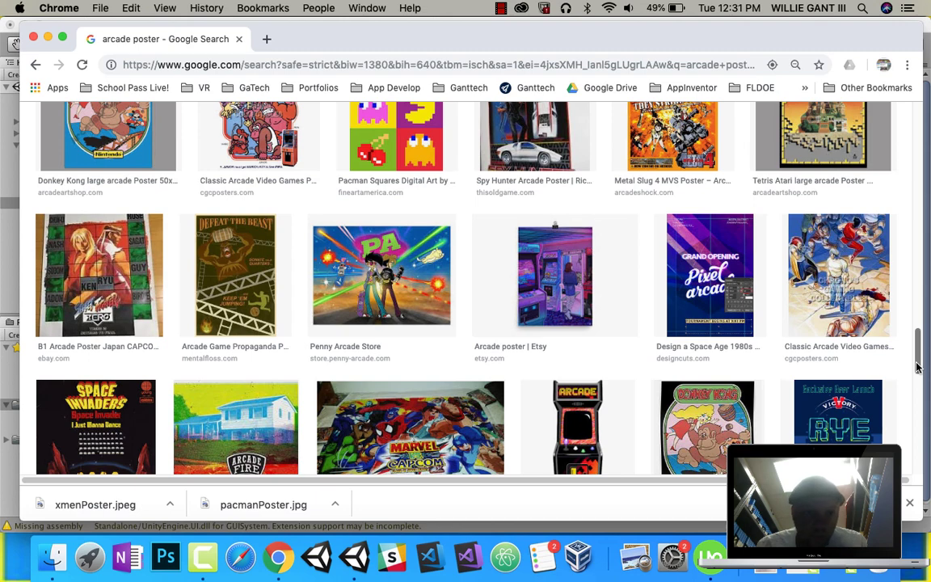
scroll(918, 368, down, 7)
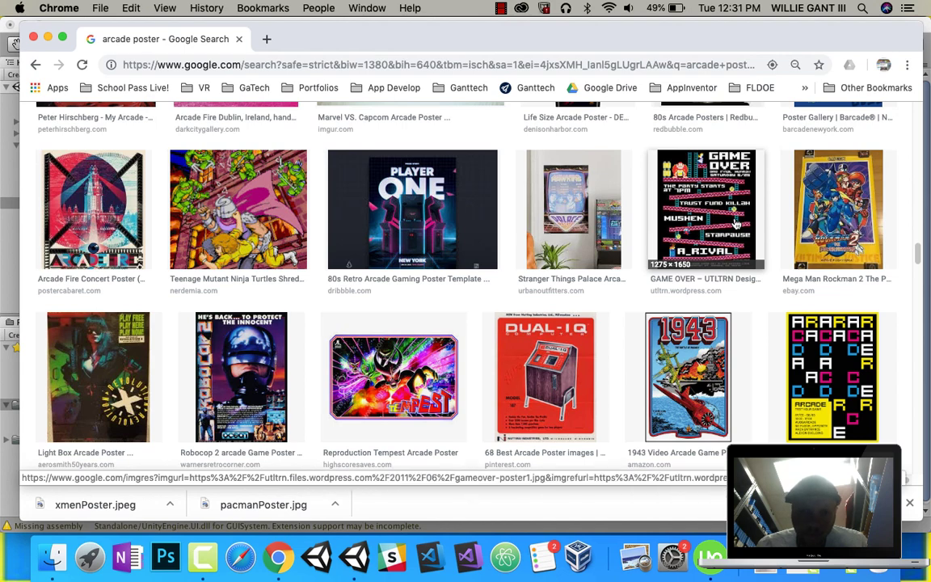
click(736, 223)
right_click(353, 265)
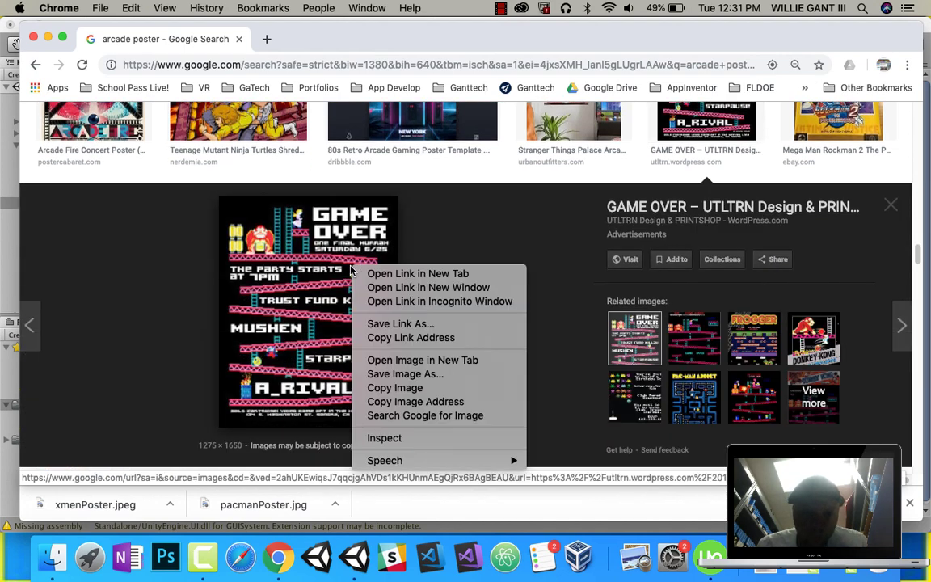
click(401, 374)
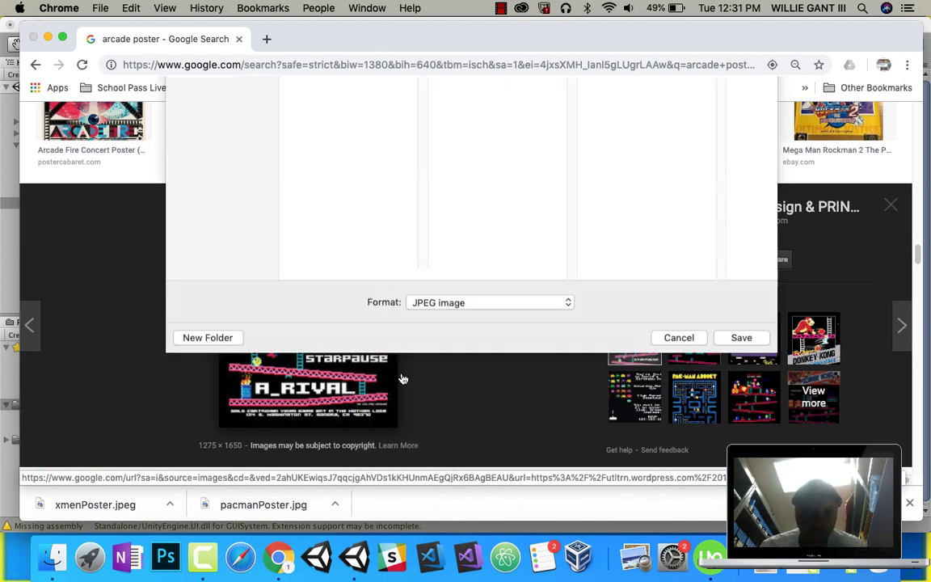
text(don)
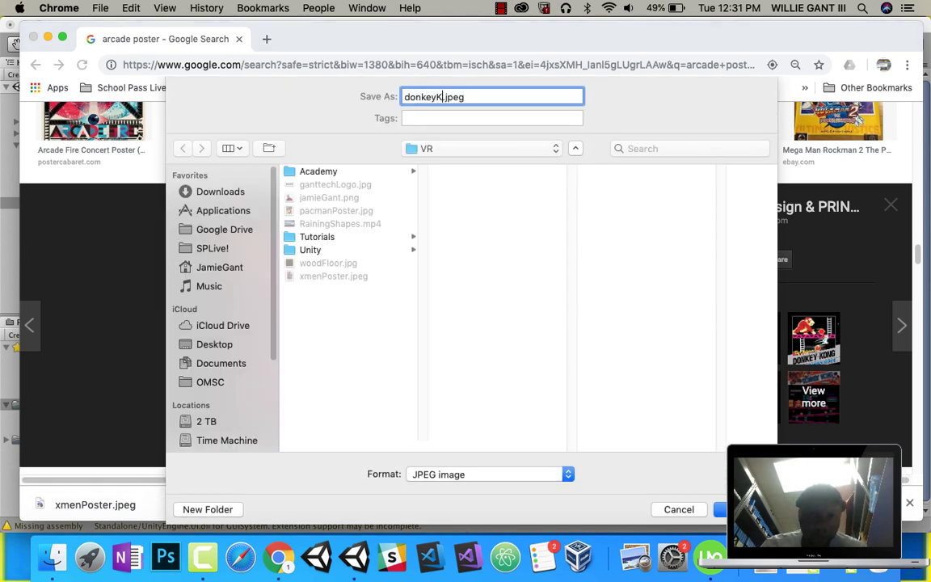
text(keyKongPoster)
key(Return)
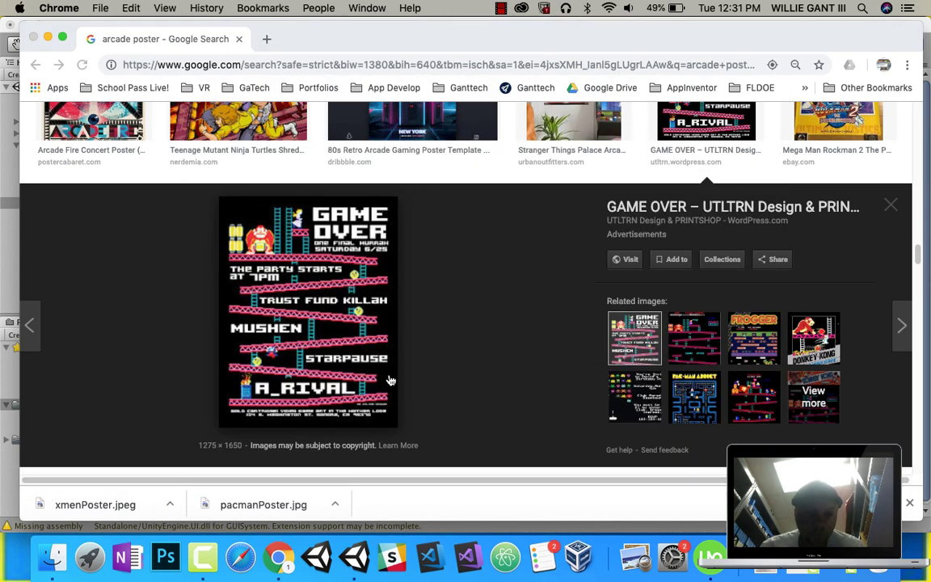
- Reveal the downloaded posters in Finder and import donkeyKongPoster.jpeg, pacmanPoster.jpg and xmenPoster.jpeg into the Unity project's Assets
click(171, 505)
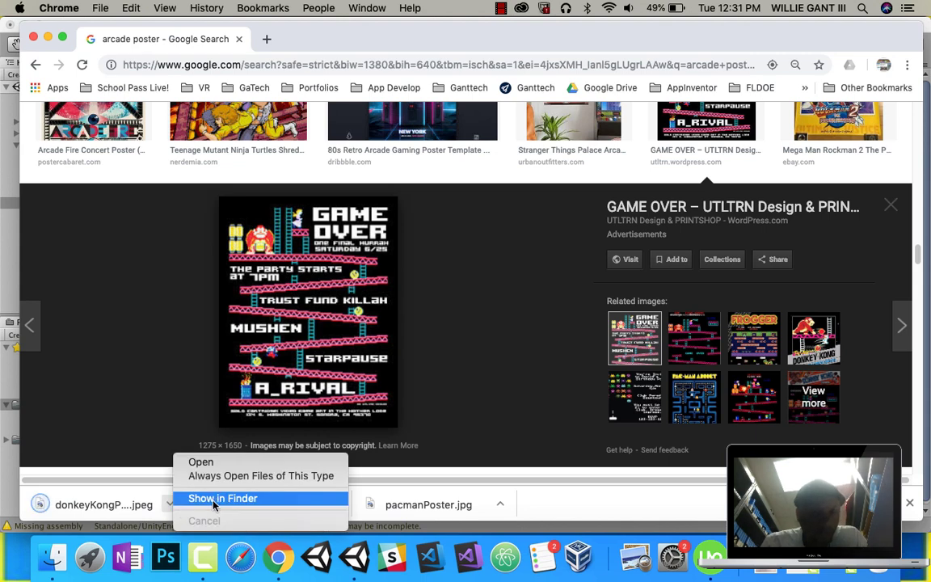
click(194, 498)
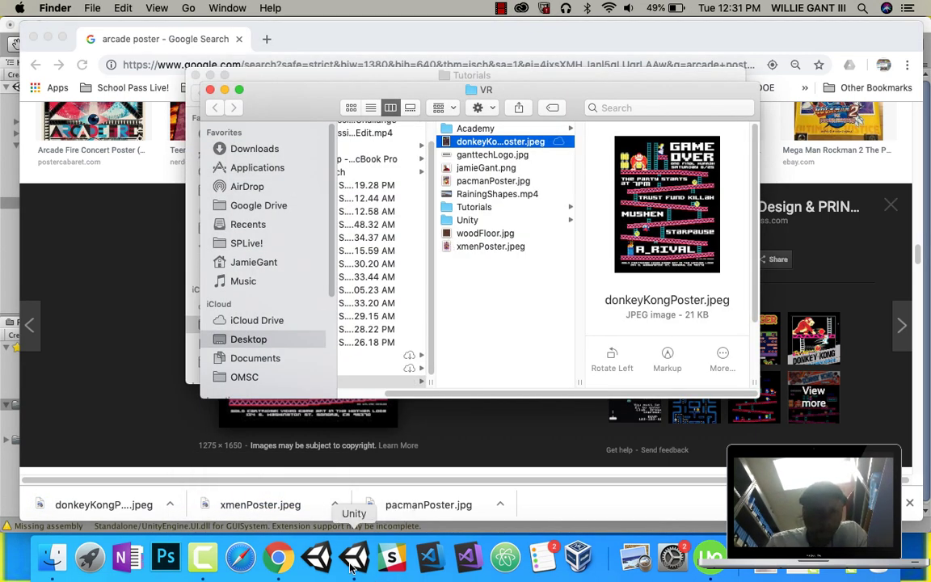
click(317, 558)
click(54, 558)
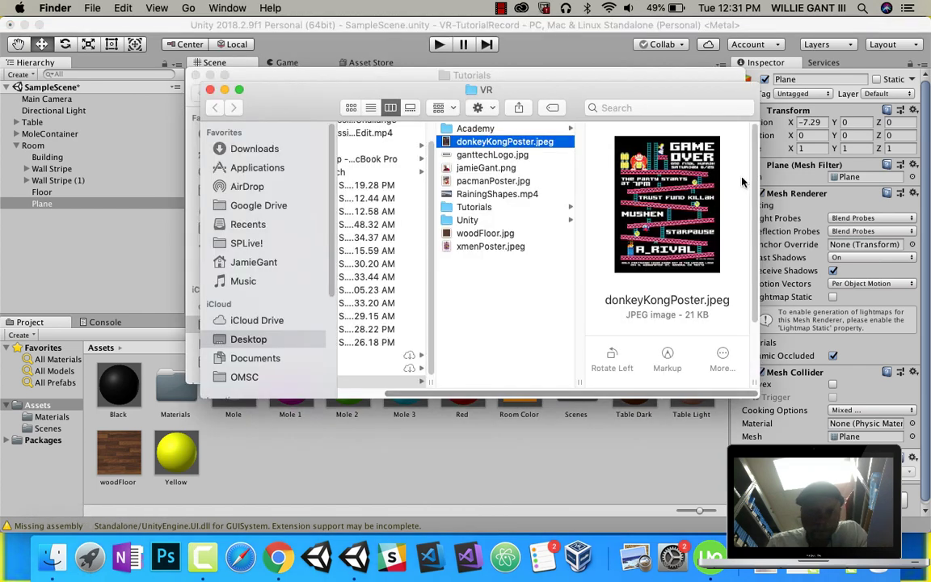
super+click(489, 181)
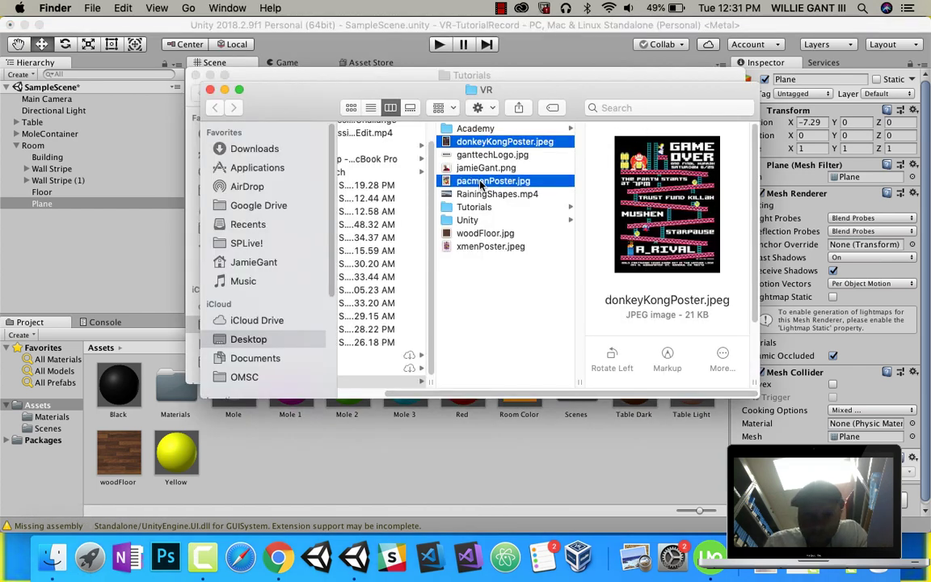
super+click(472, 253)
drag(472, 253, 454, 477)
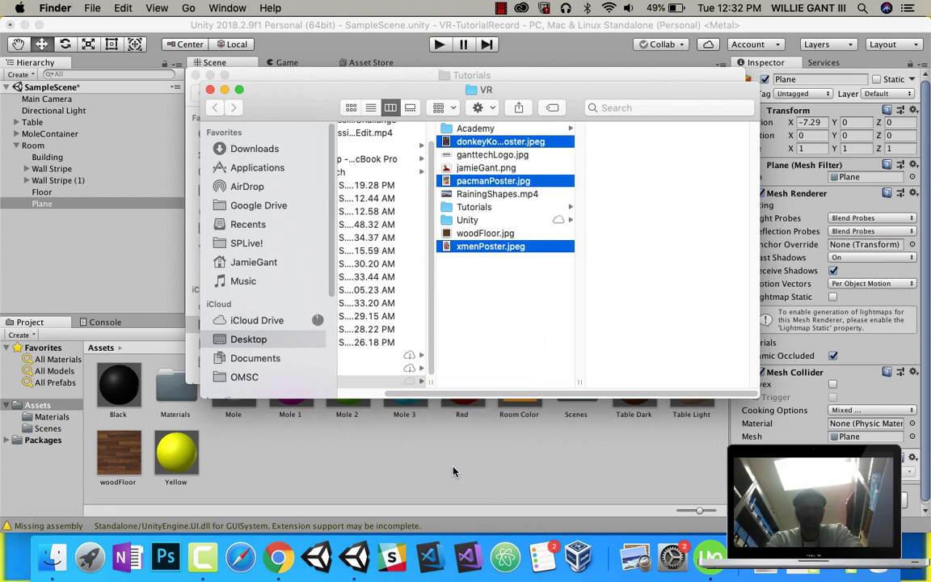
click(473, 472)
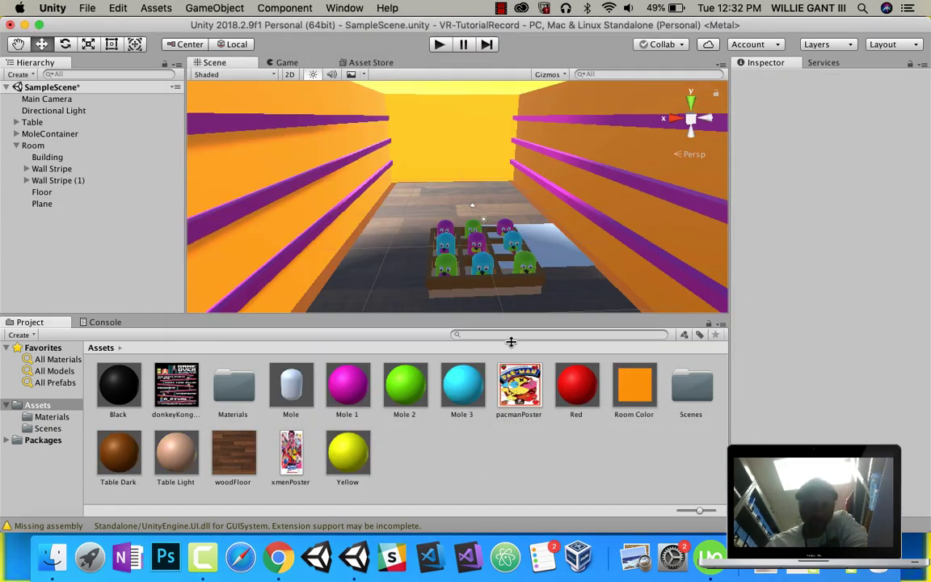
- Apply the donkeyKongPoster texture to the plane on the floor and raise the plane to about Y 5.58
drag(179, 389, 562, 261)
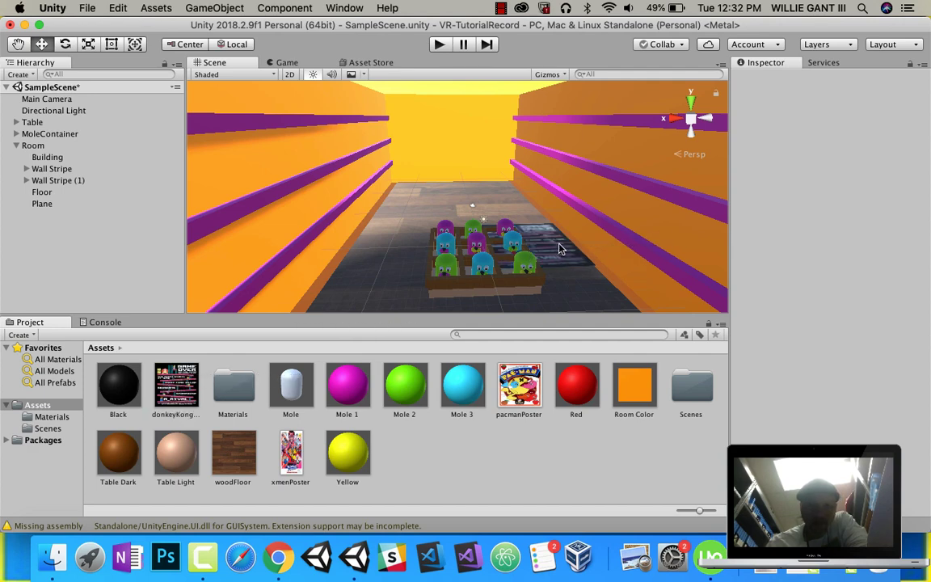
click(557, 249)
mouse_move(531, 202)
mouse_down()
mouse_move(528, 150)
mouse_move(523, 204)
mouse_up()
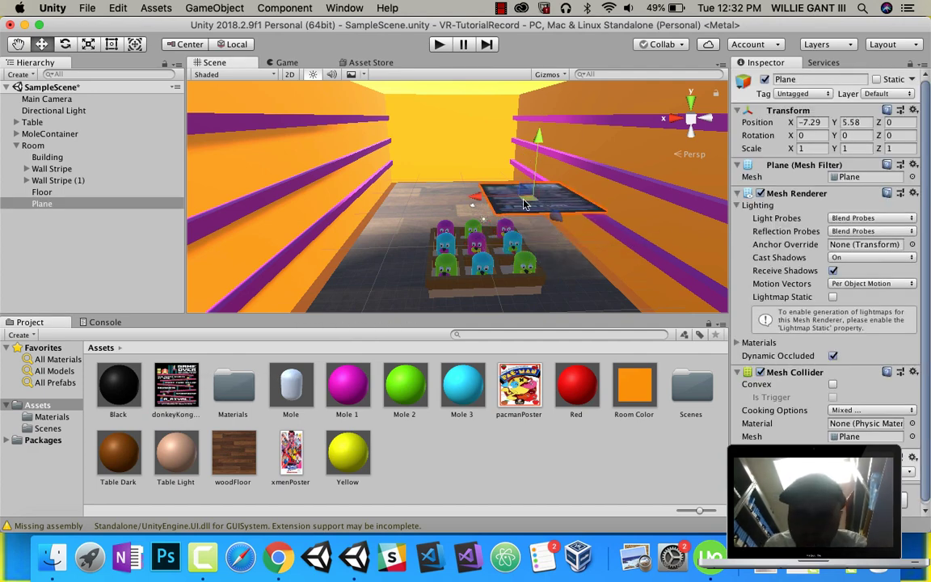
- Stand the poster plane upright facing into the room by setting its rotation to X 90 and Y 90
click(68, 46)
drag(577, 227, 691, 134)
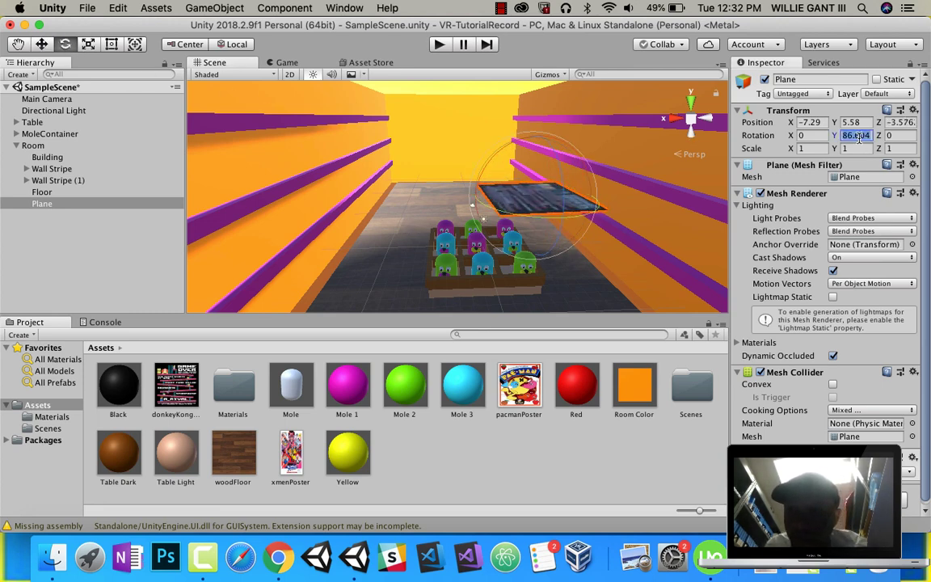
text(90)
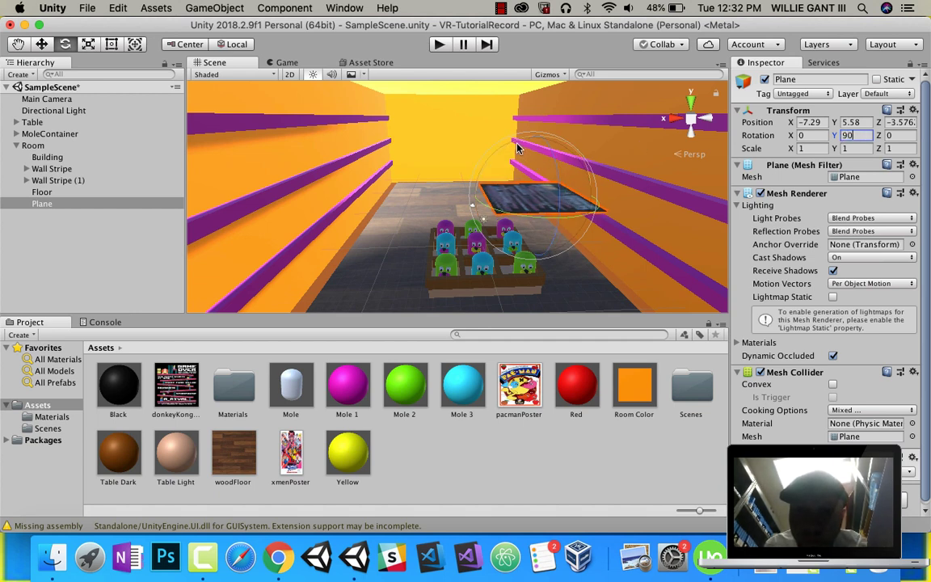
drag(468, 135, 363, 317)
text(90)
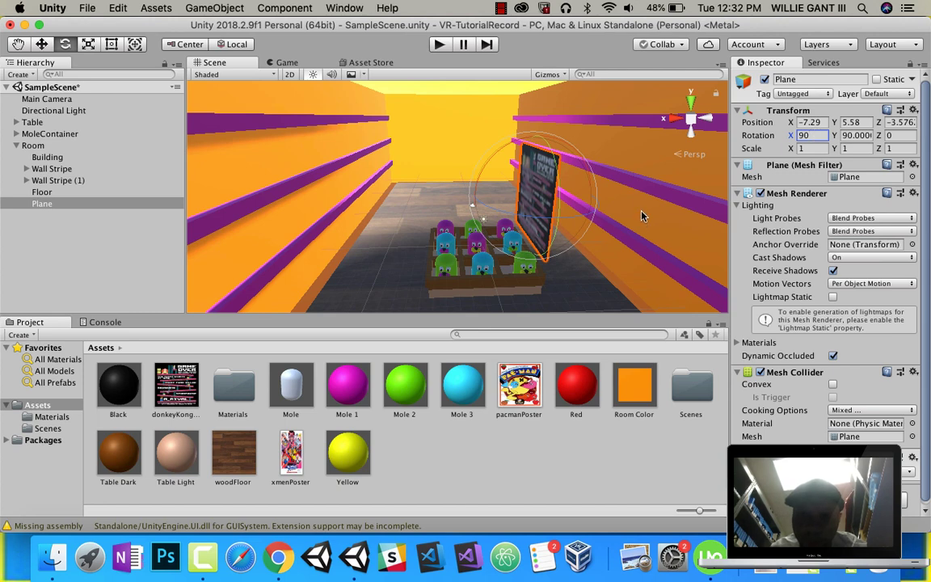
- Move the Donkey Kong poster against the striped side wall, at about X -13.39, Y 9.69, Z -11.5
scroll(486, 225, up, 3)
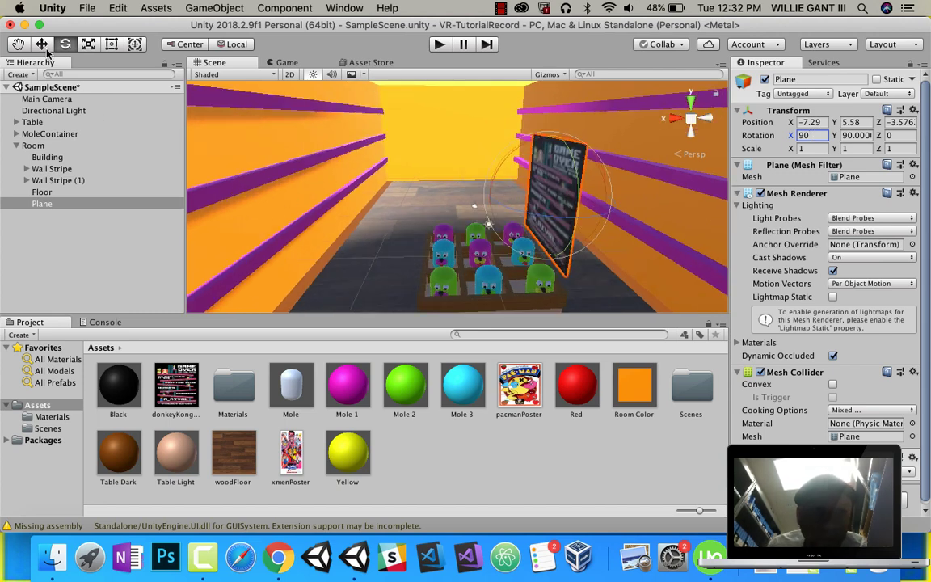
click(46, 48)
scroll(419, 218, down, 3)
scroll(420, 219, up, 8)
right_drag(419, 220, 436, 236)
middle_drag(436, 236, 532, 240)
right_drag(532, 240, 560, 234)
middle_drag(564, 234, 718, 245)
scroll(601, 220, down, 3)
scroll(593, 223, up, 5)
right_drag(592, 222, 580, 194)
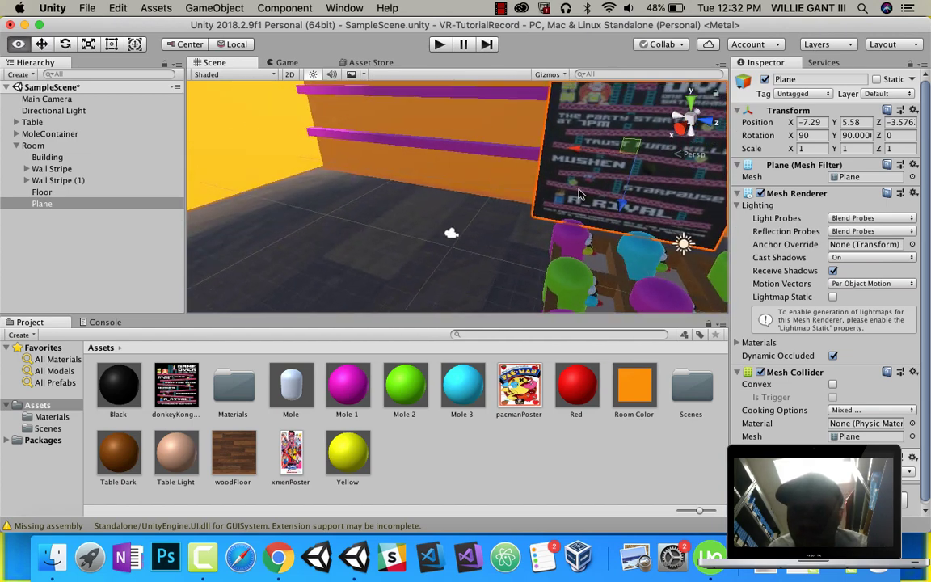
alt+drag(579, 194, 641, 144)
alt+drag(494, 201, 419, 172)
middle_drag(425, 199, 230, 229)
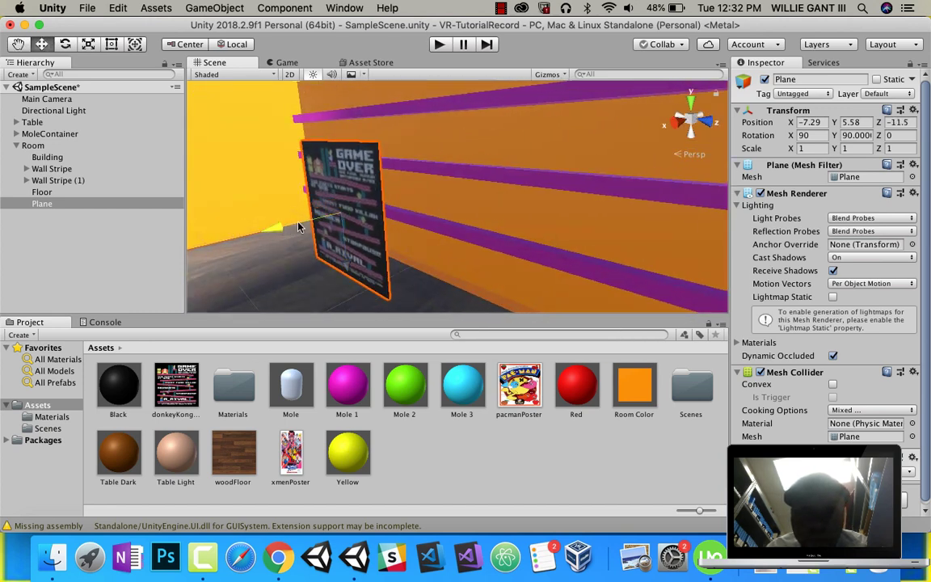
drag(298, 227, 363, 216)
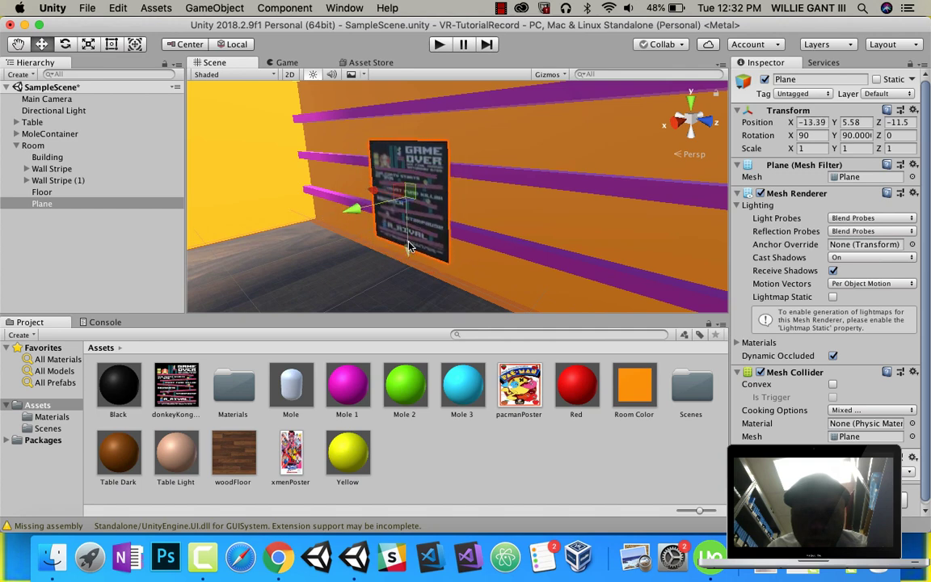
drag(409, 246, 395, 204)
- Scale the Donkey Kong poster up uniformly to about 1.546
scroll(395, 204, down, 5)
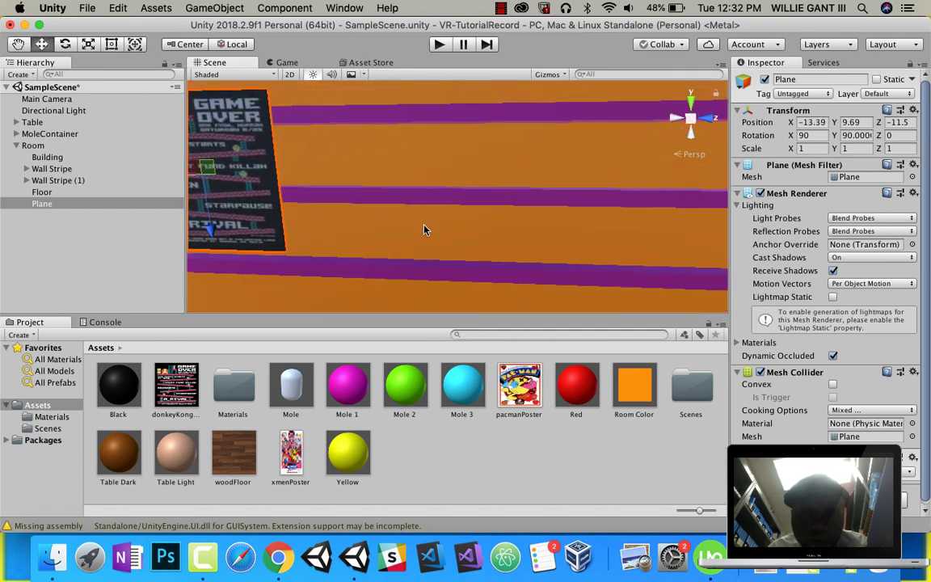
scroll(423, 231, up, 2)
scroll(422, 231, down, 8)
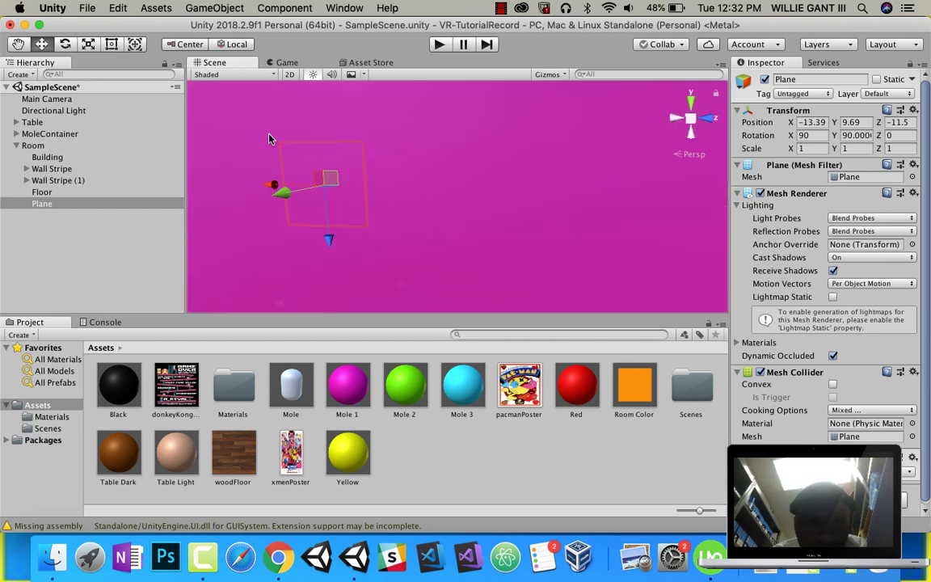
scroll(303, 163, up, 1)
click(87, 44)
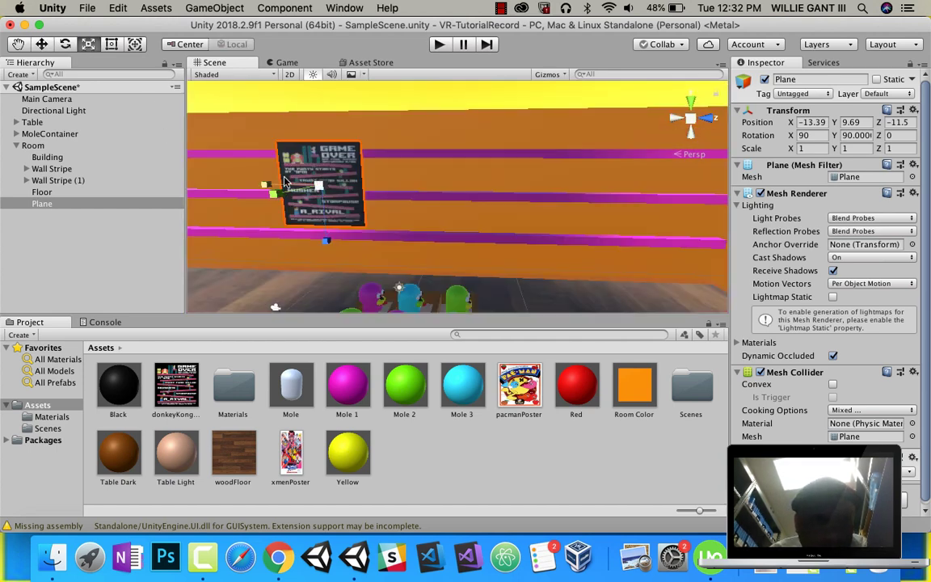
drag(325, 192, 313, 183)
- Shift the enlarged poster along the wall to about Y 7.84, Z -21.3 and rename the plane Poster1
click(42, 44)
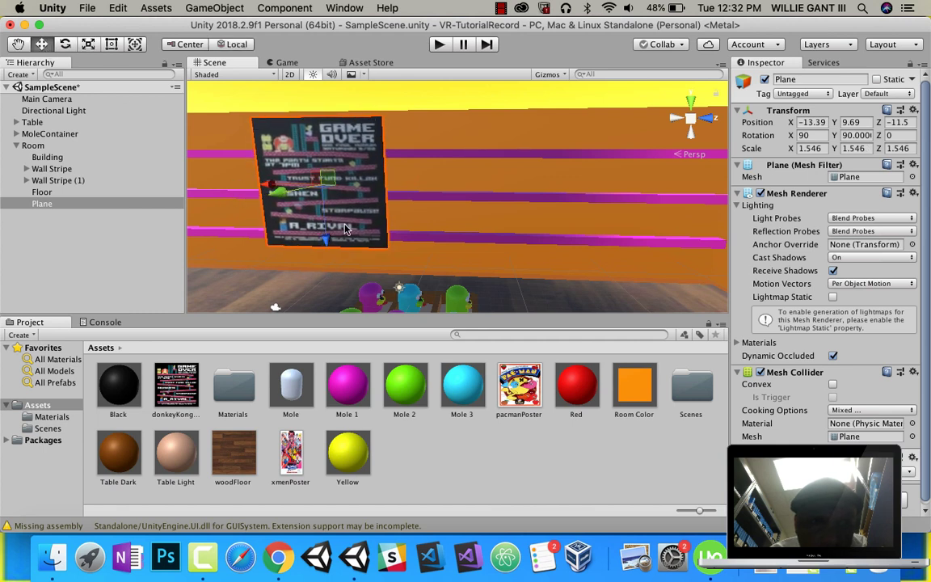
drag(325, 237, 327, 253)
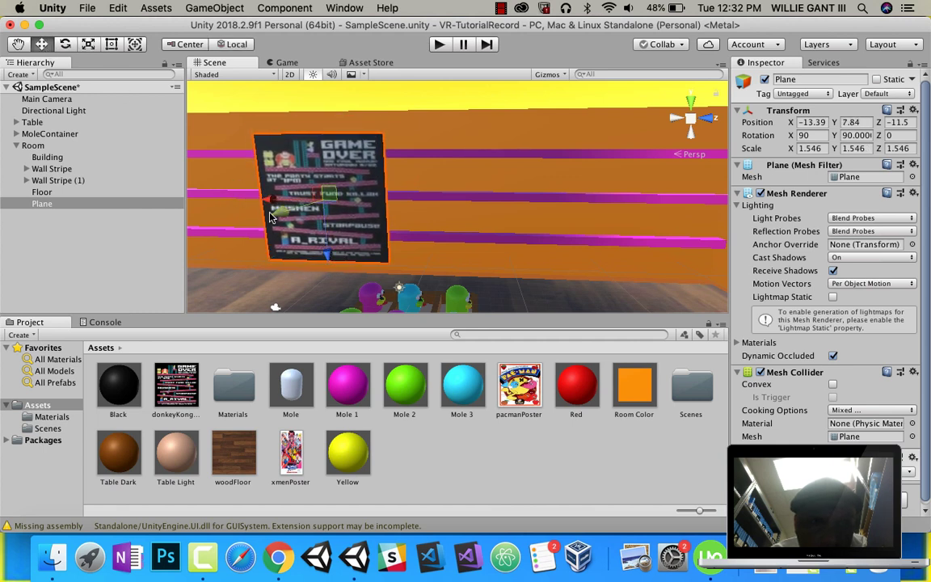
drag(272, 212, 194, 218)
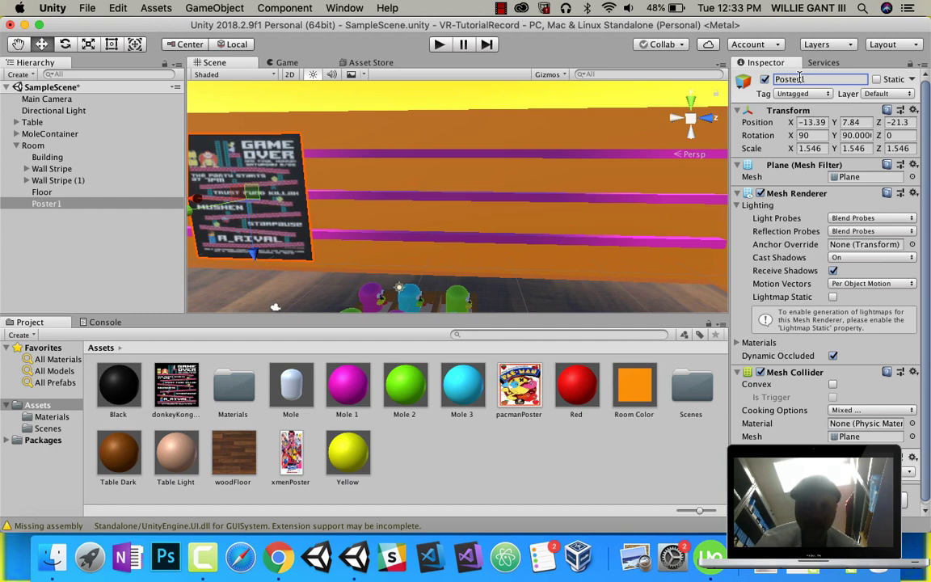
- Duplicate Poster1, slide the copy along the wall to about Z 3.88 and apply the pacmanPoster texture to it
right_click(56, 206)
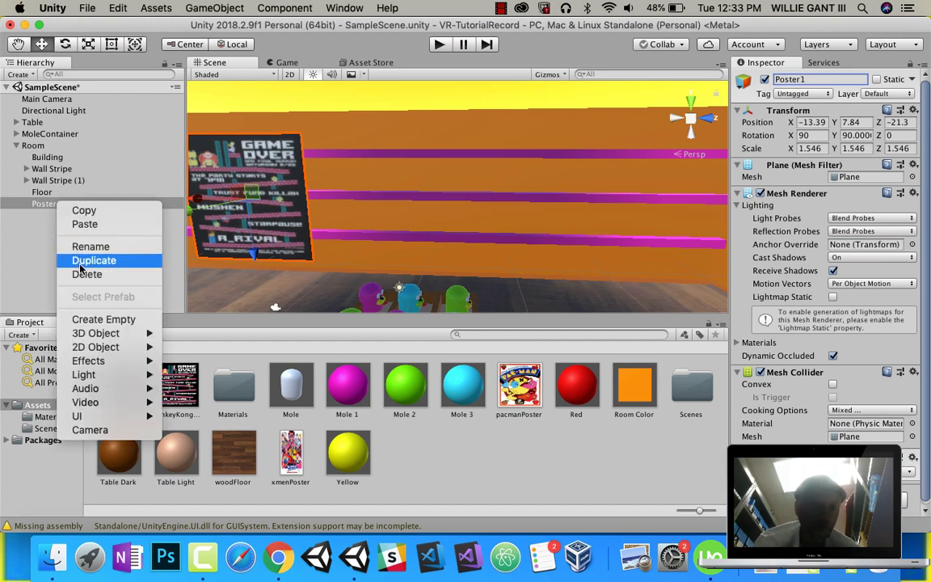
click(89, 261)
drag(202, 205, 393, 192)
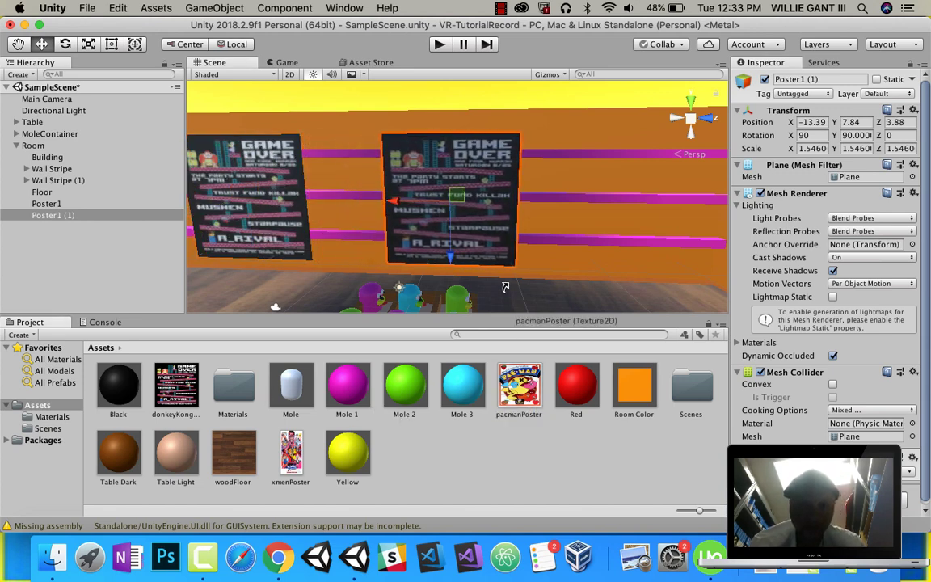
drag(501, 276, 493, 244)
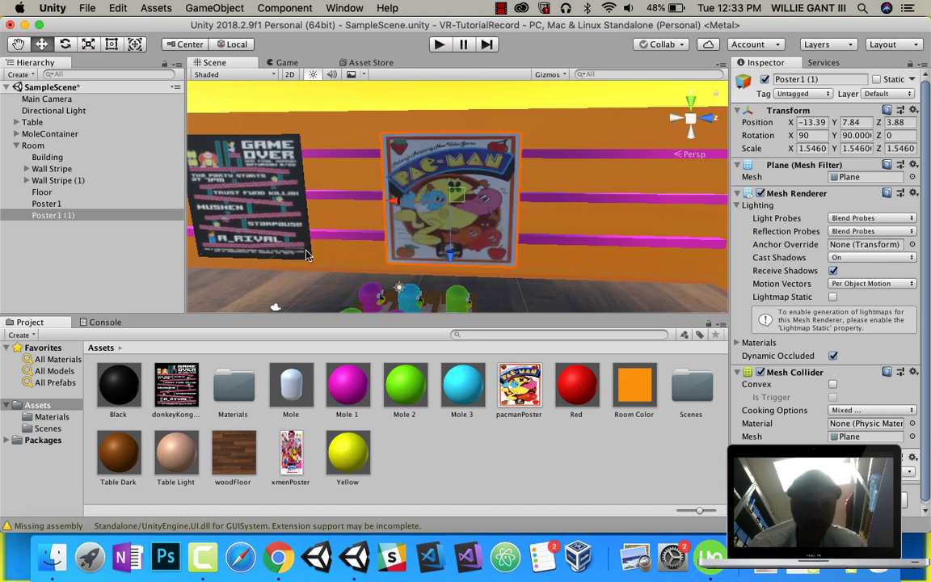
- Duplicate the Pac-Man poster, slide the copy along the wall to about Z 24.19 and apply the xmenPoster texture to it
right_click(51, 220)
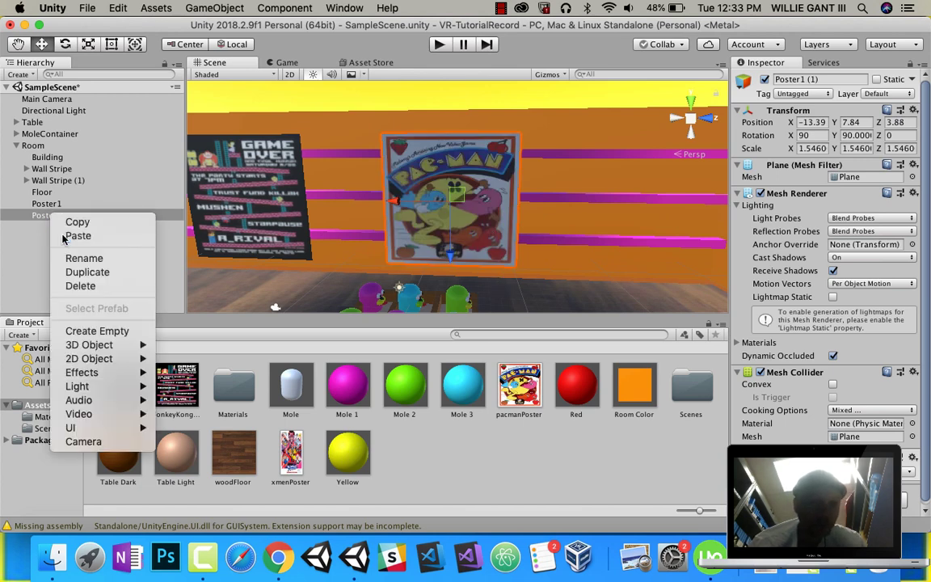
click(81, 272)
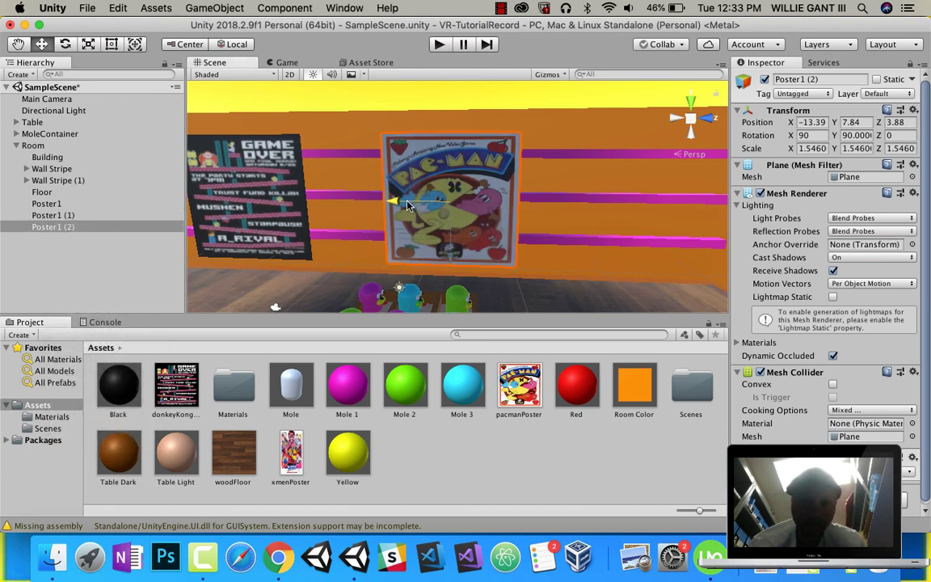
drag(410, 205, 544, 265)
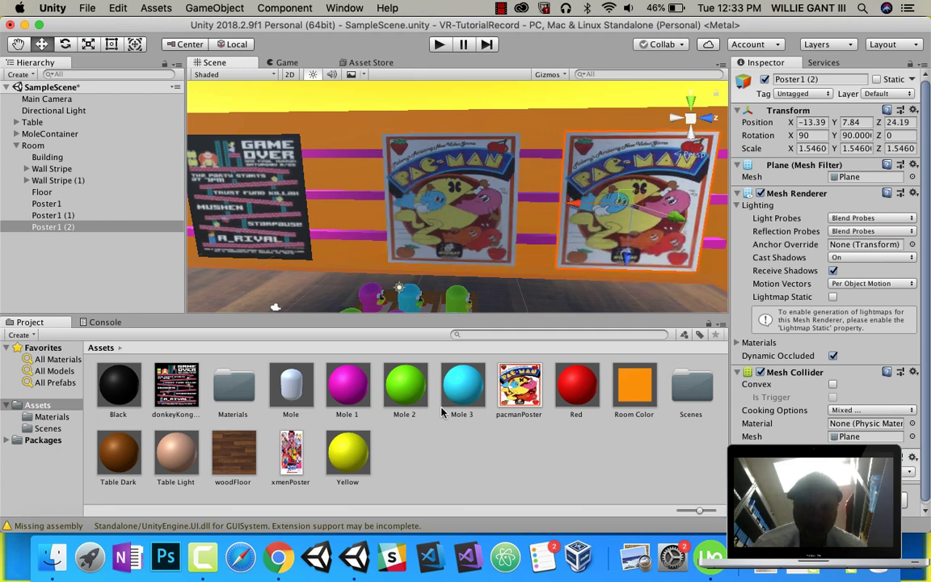
drag(293, 461, 664, 235)
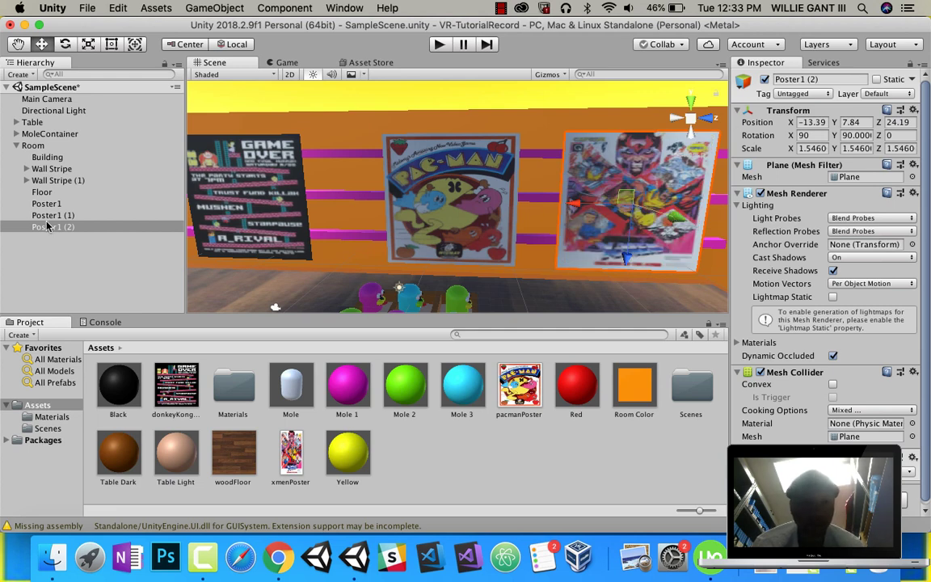
- Examine the hung posters, the mole table and the opposite bare wall from several angles
right_drag(370, 228, 274, 236)
right_drag(493, 215, 389, 241)
middle_drag(472, 219, 358, 220)
scroll(359, 248, down, 3)
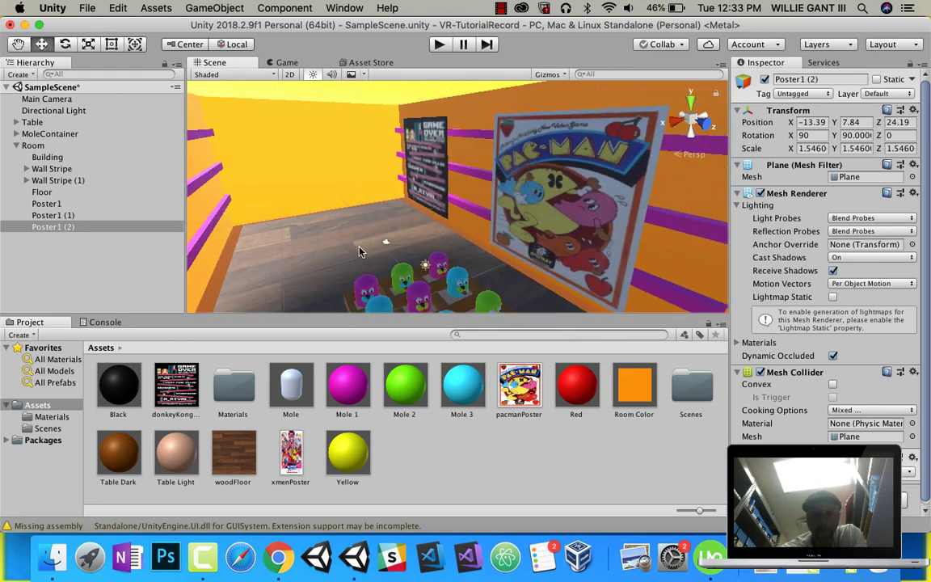
scroll(359, 247, up, 5)
scroll(359, 248, down, 3)
alt+drag(360, 250, 588, 208)
scroll(636, 236, down, 10)
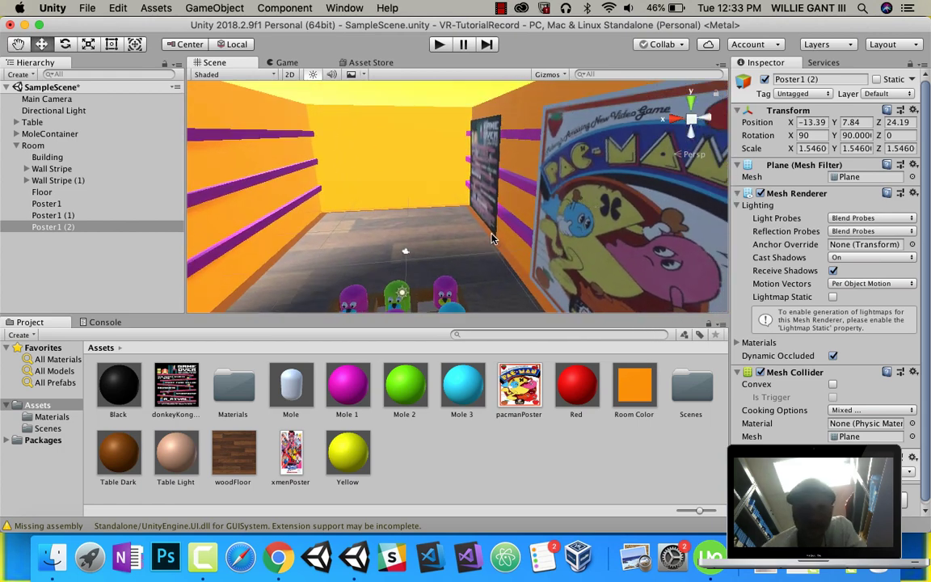
middle_drag(439, 277, 467, 241)
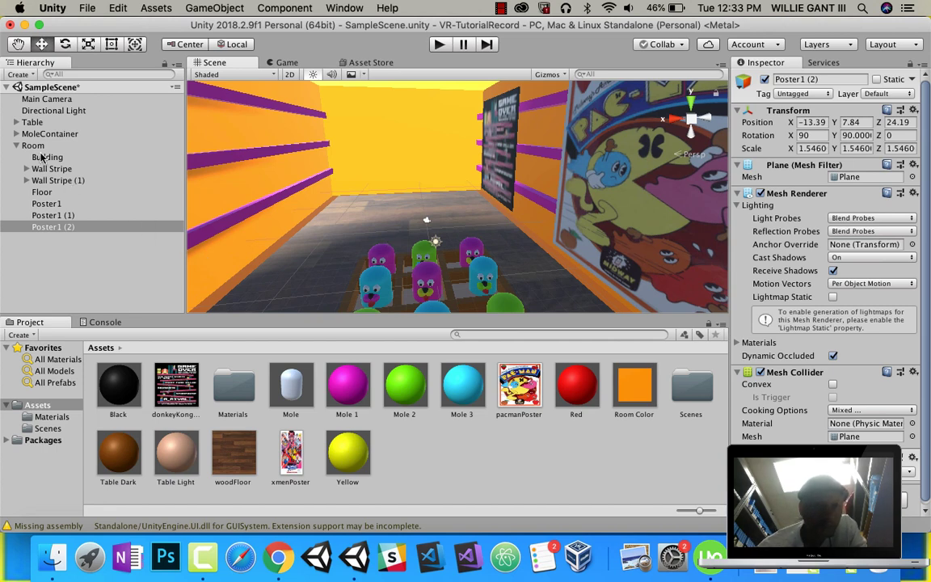
- Add a cube under Room and move it beside the wall opposite the posters, at about X 9.56, Y 6.07
click(34, 146)
right_click(33, 146)
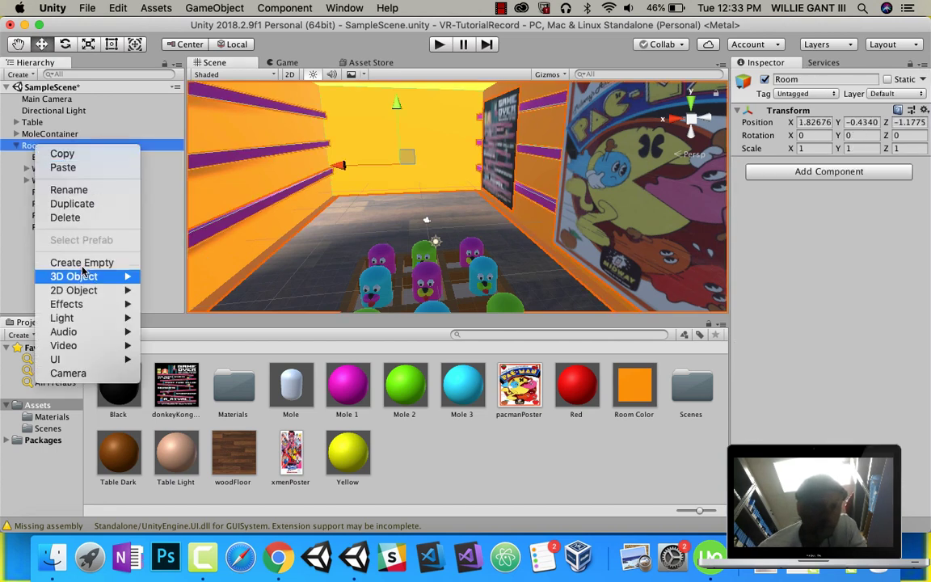
mouse_move(86, 280)
click(172, 280)
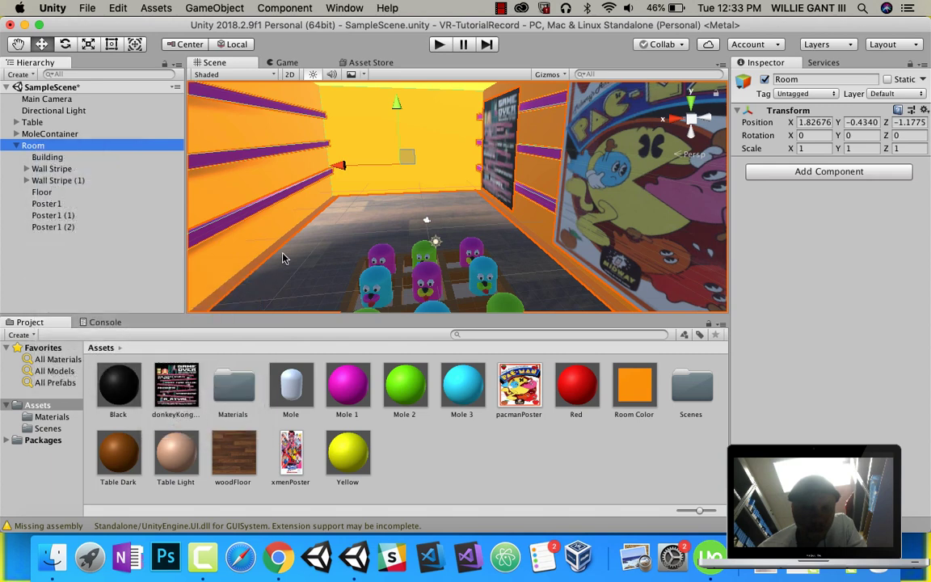
drag(408, 239, 398, 167)
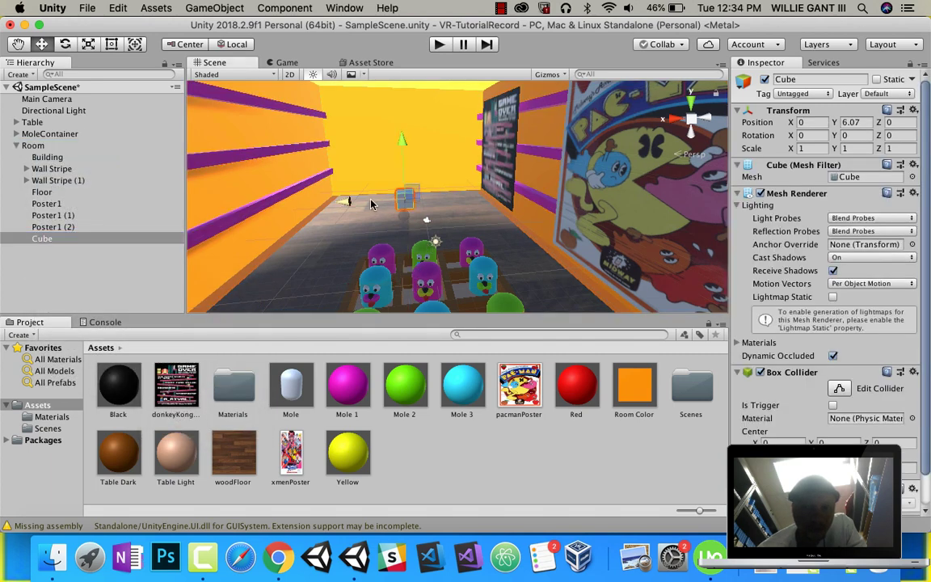
drag(372, 204, 220, 220)
right_drag(495, 192, 386, 216)
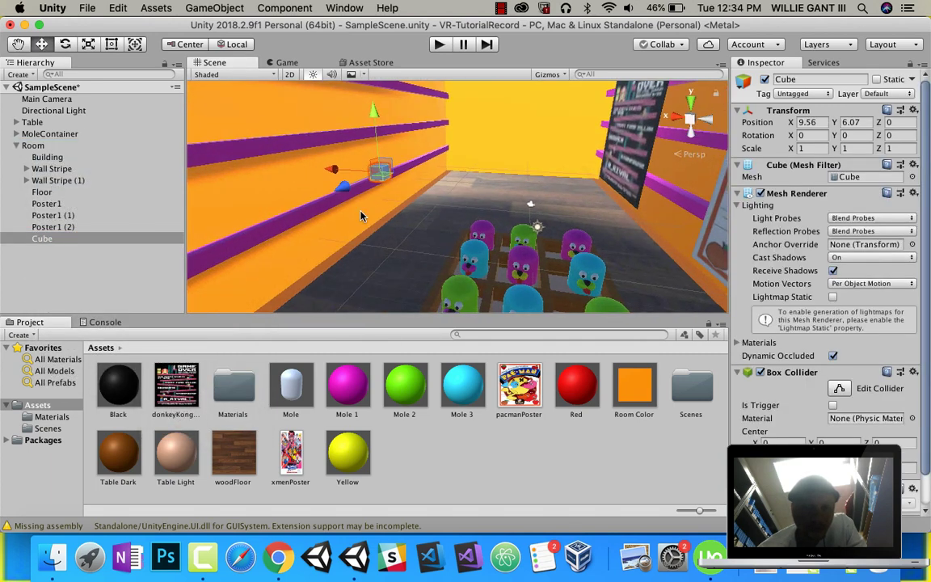
- Scale the cube beside the bare wall into a square panel with Y scale 15 and Z scale 15
alt+drag(385, 214, 504, 163)
right_drag(619, 188, 488, 201)
middle_drag(614, 205, 554, 203)
alt+drag(552, 203, 493, 220)
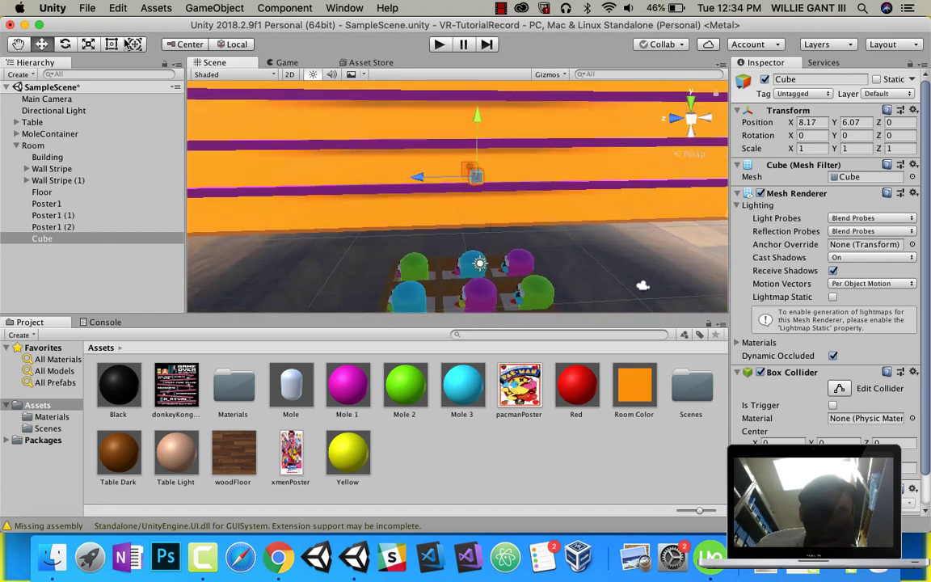
click(89, 45)
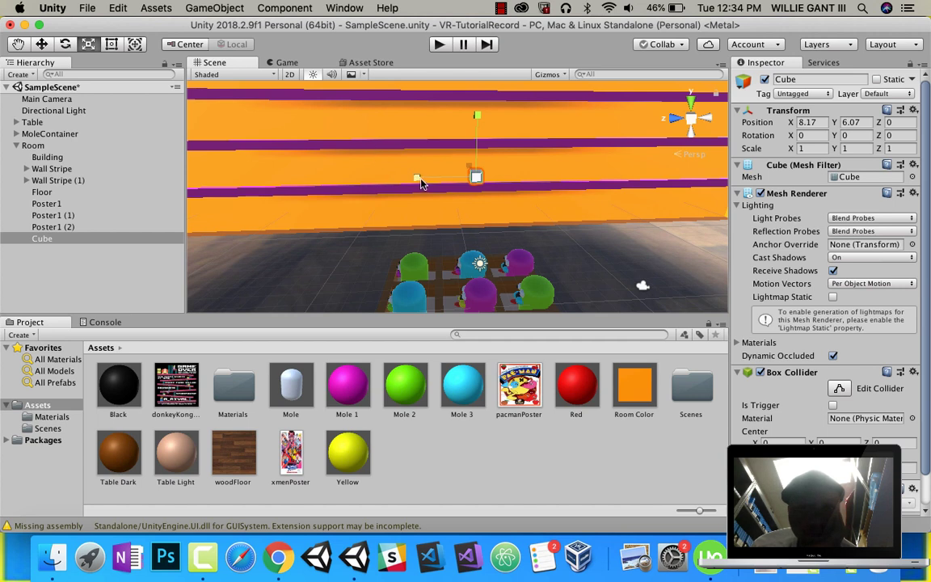
drag(263, 188, 236, 186)
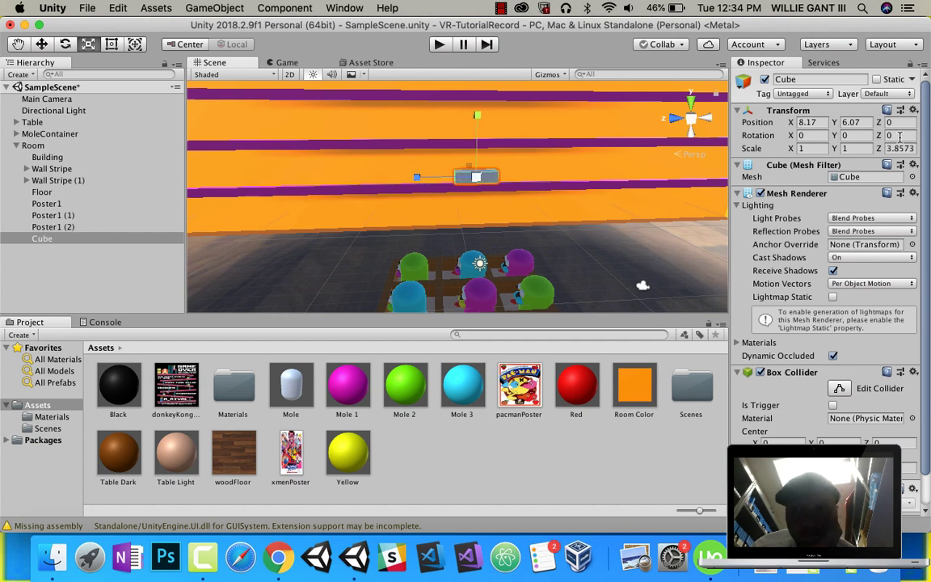
text(16)
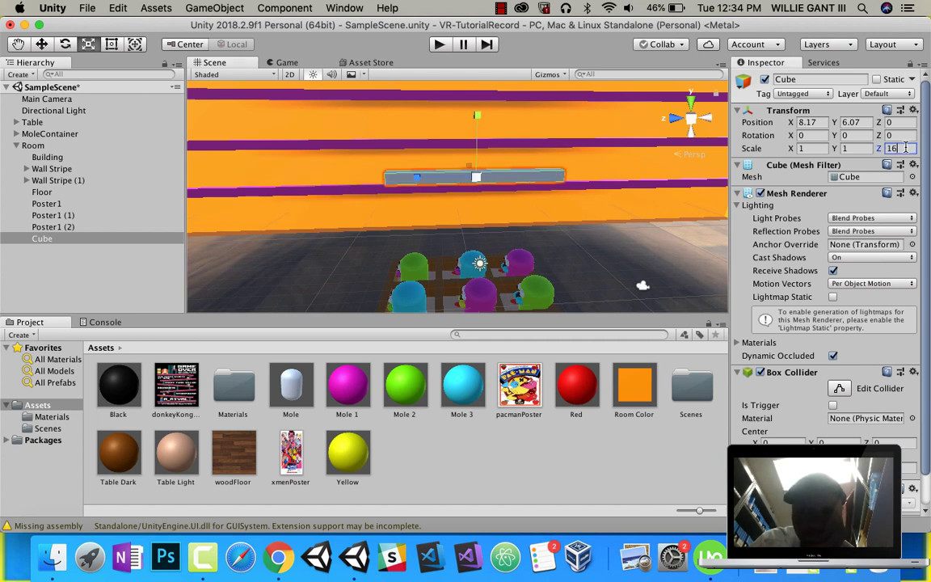
key(BackSpace)
text(0)
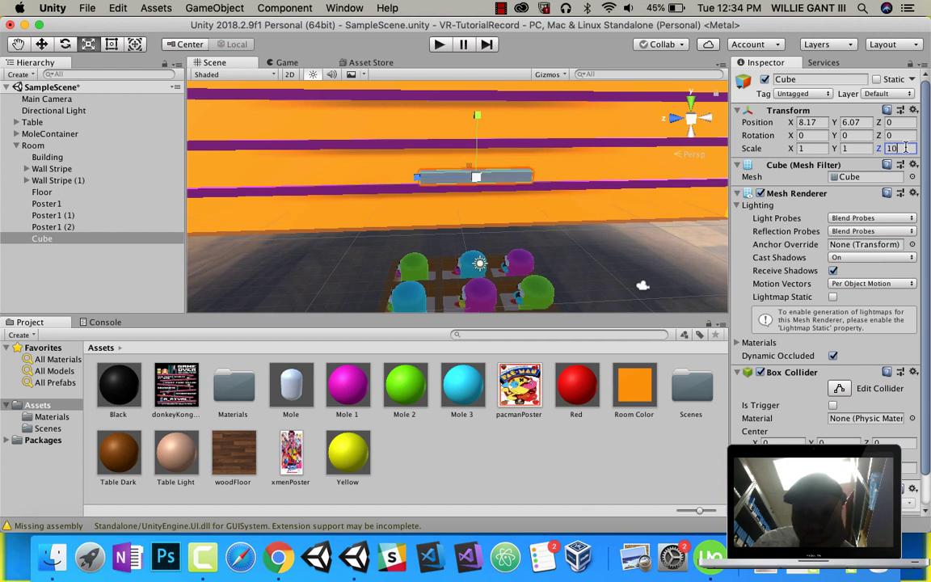
key(BackSpace)
text(5)
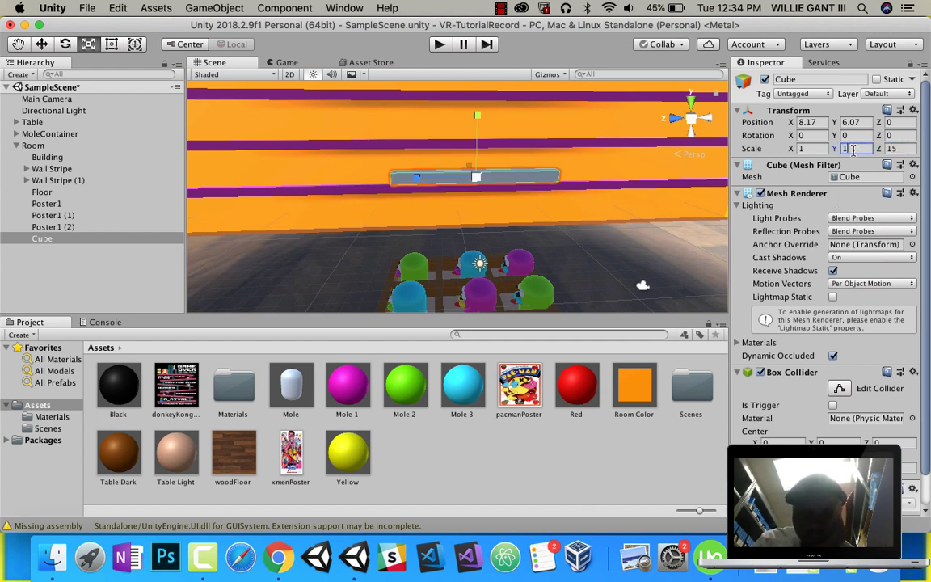
text(0)
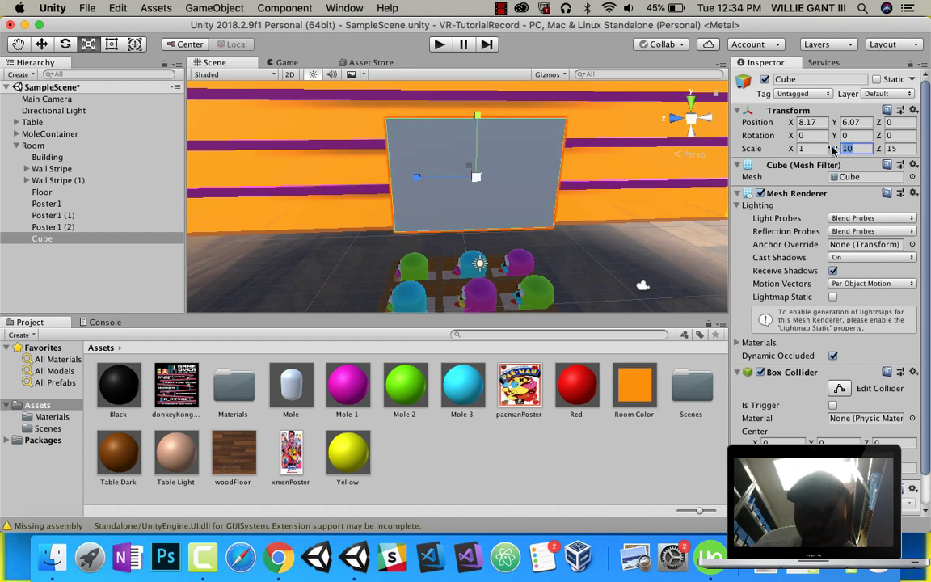
text(15)
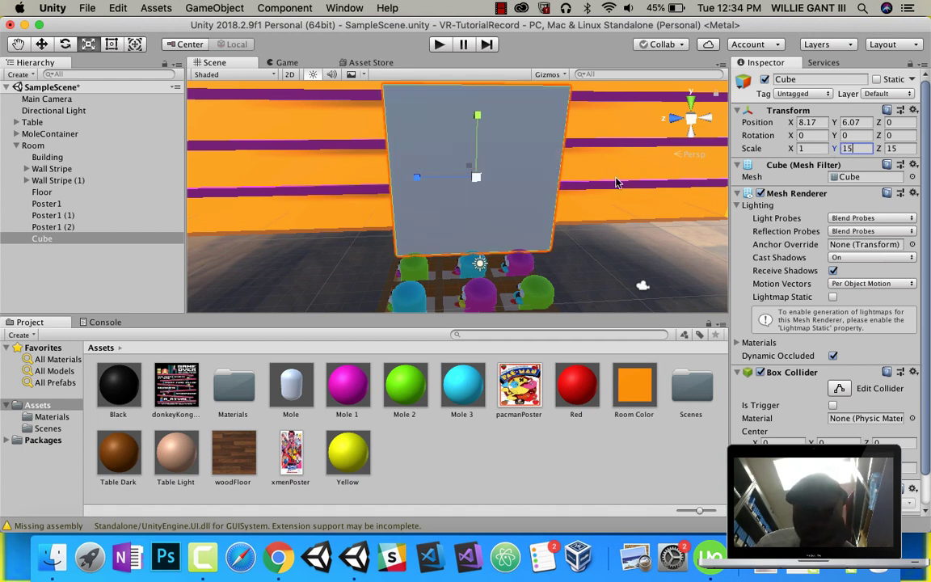
- Move the scaled cube back against the striped wall, to about X 14.29
middle_drag(486, 216, 652, 258)
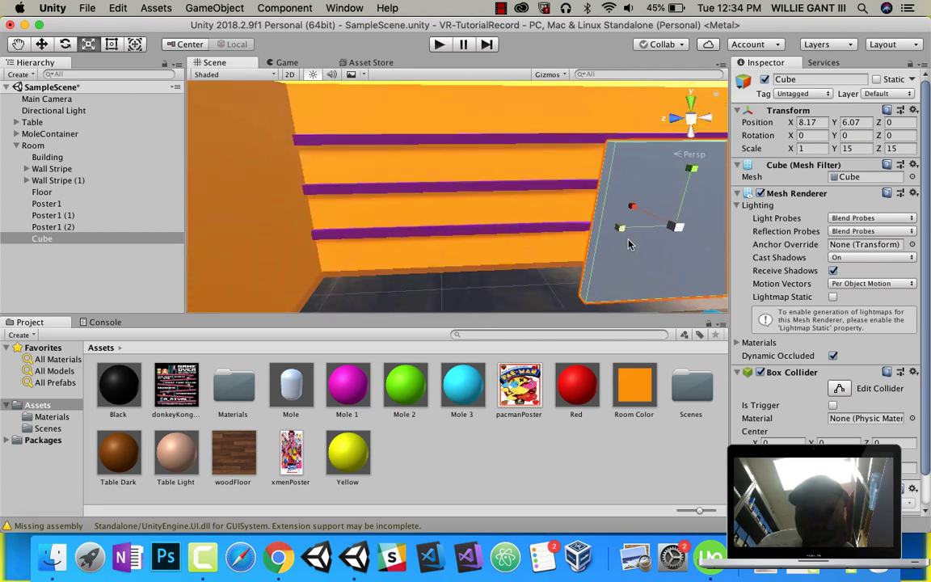
click(42, 46)
drag(632, 208, 571, 193)
middle_drag(569, 207, 437, 221)
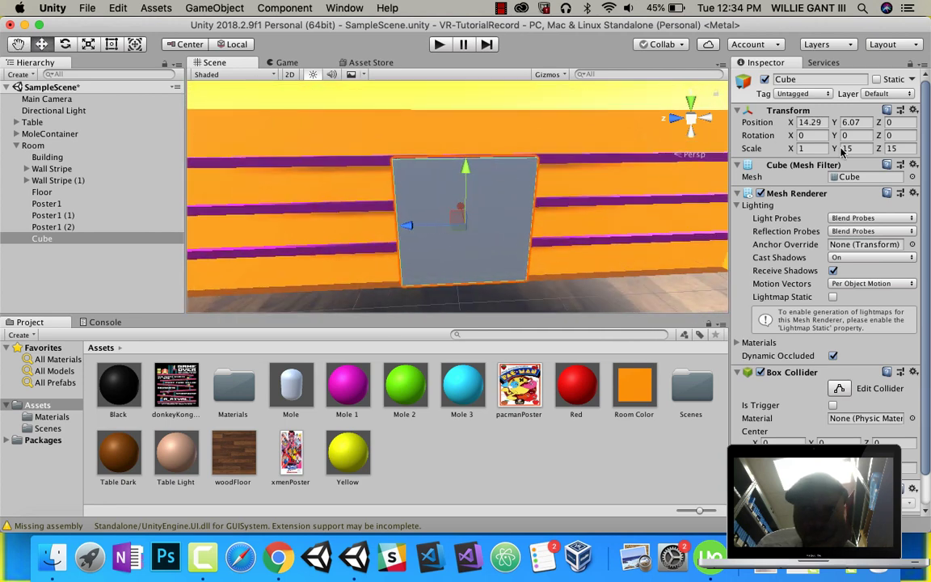
- Set the cube's Y scale to 20 and raise it to about Y 7.68 so it stands on the floor
text(20)
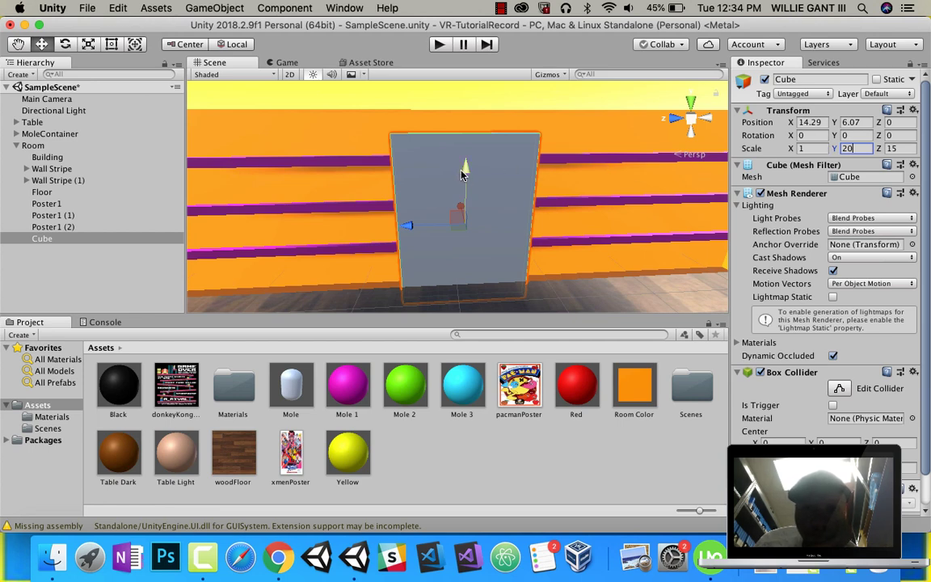
drag(463, 174, 469, 142)
middle_drag(469, 141, 501, 196)
alt+drag(501, 196, 585, 161)
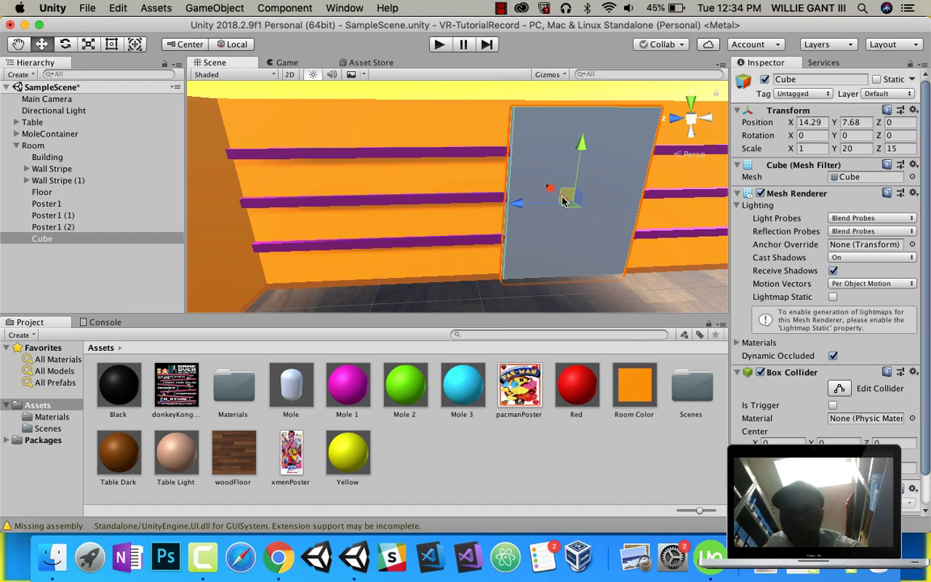
- Create a new material in Assets and name it Door
right_click(466, 458)
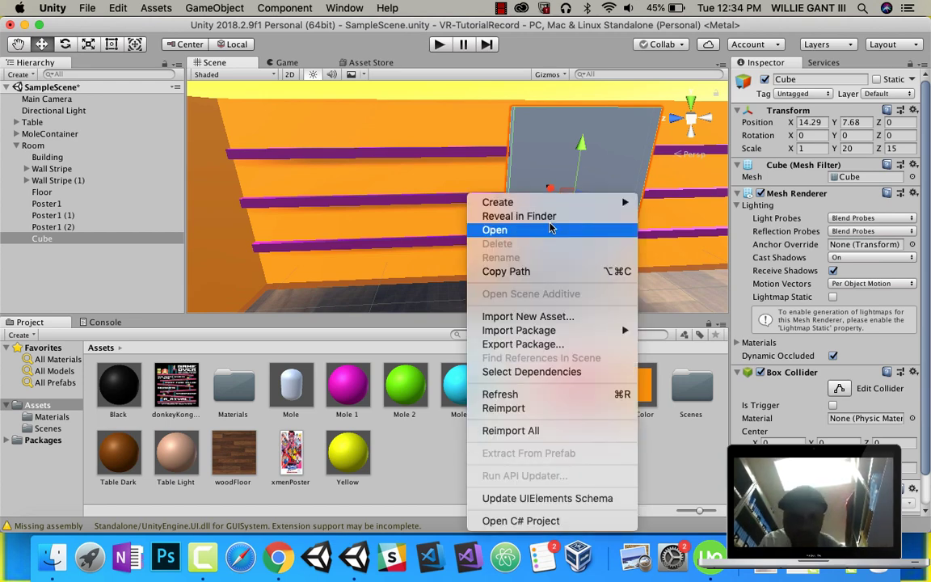
mouse_move(498, 202)
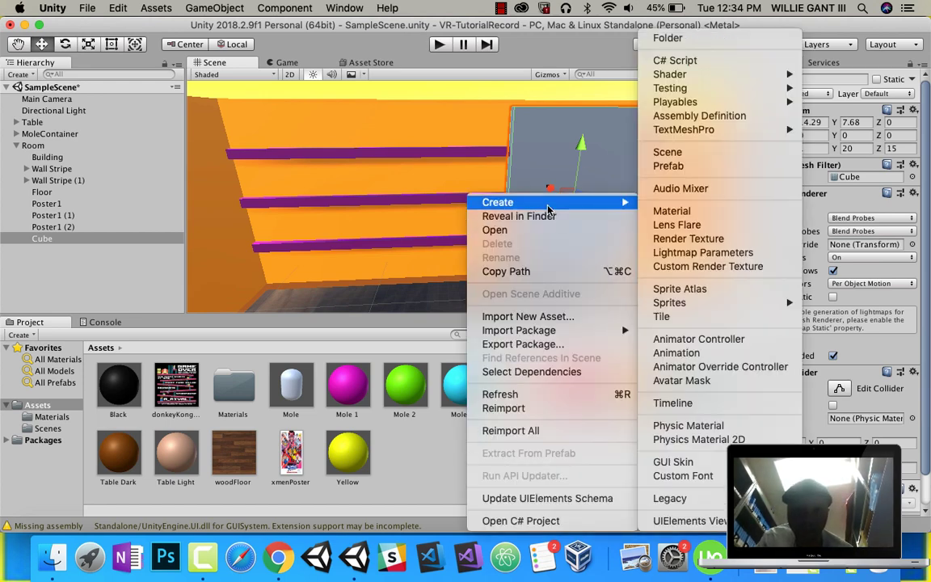
click(679, 210)
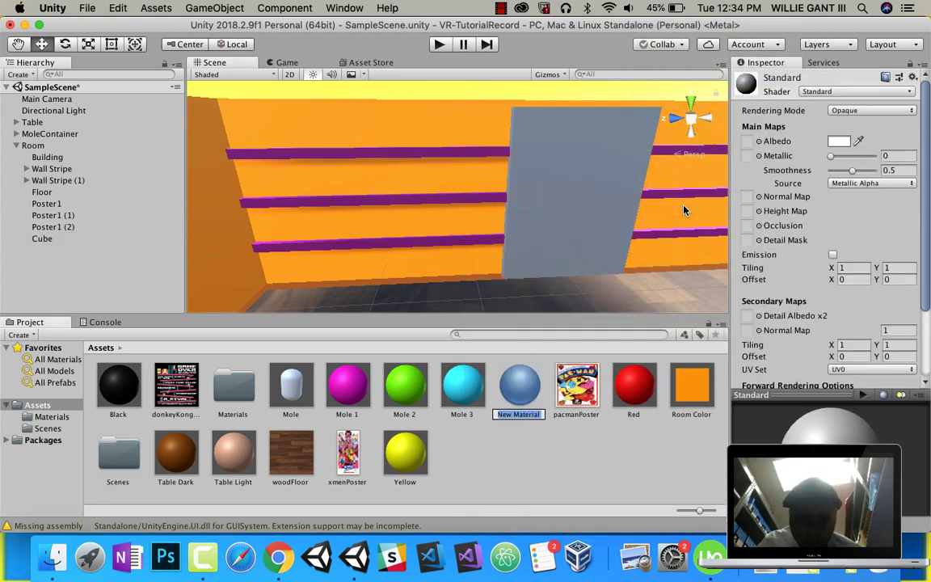
text(Door)
key(Return)
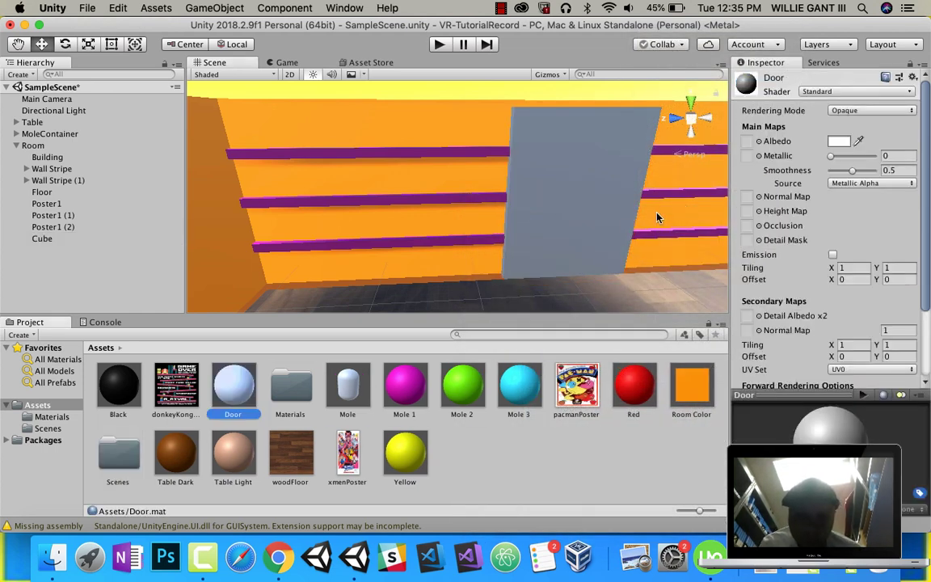
- Set the Door material's albedo to a fully saturated blue and apply the material to the tall cube
click(839, 142)
click(50, 204)
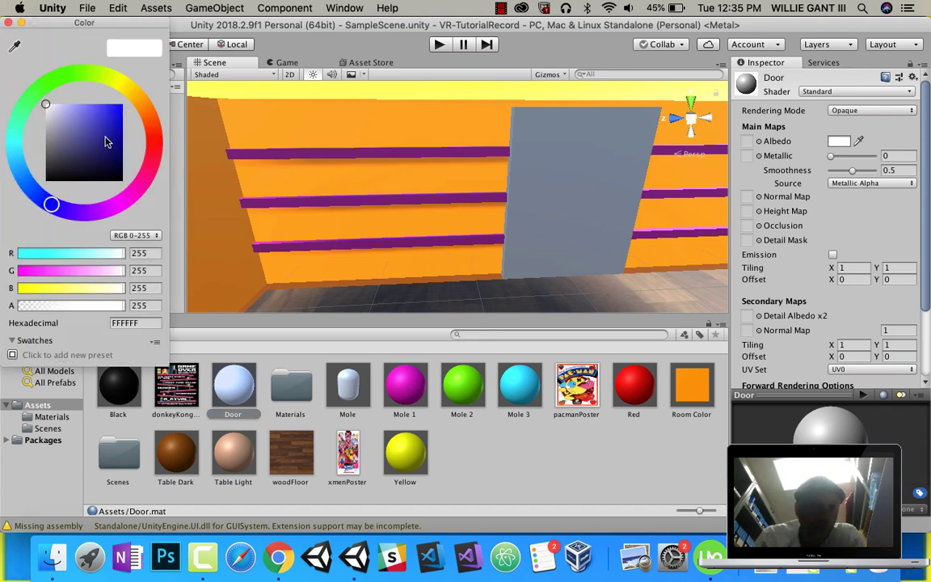
drag(105, 139, 142, 89)
click(9, 24)
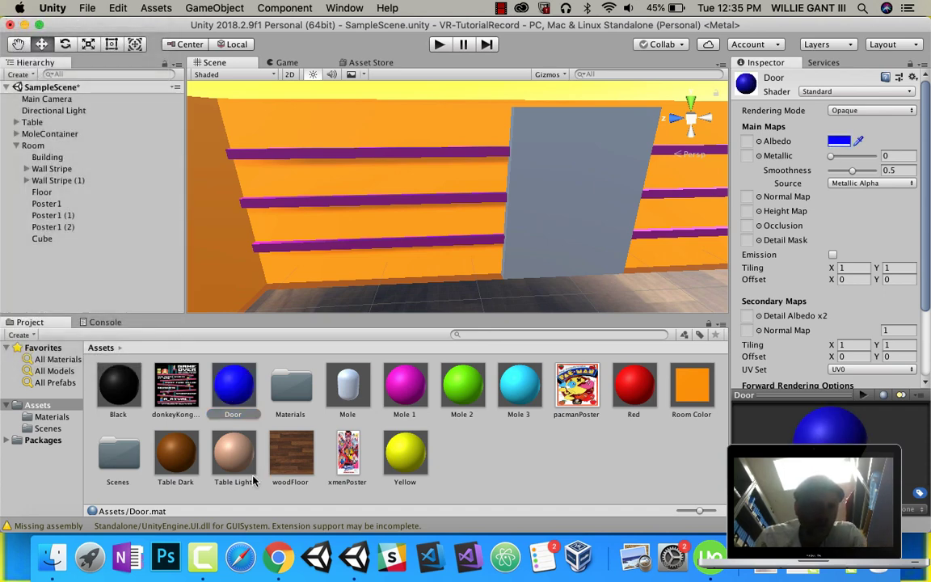
drag(246, 408, 536, 251)
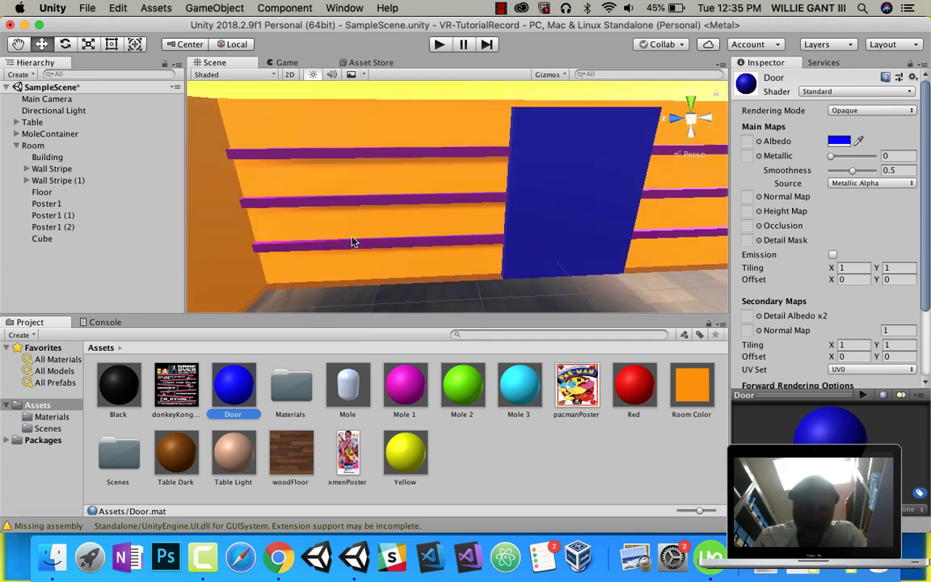
- Rename the blue cube as Door
click(42, 238)
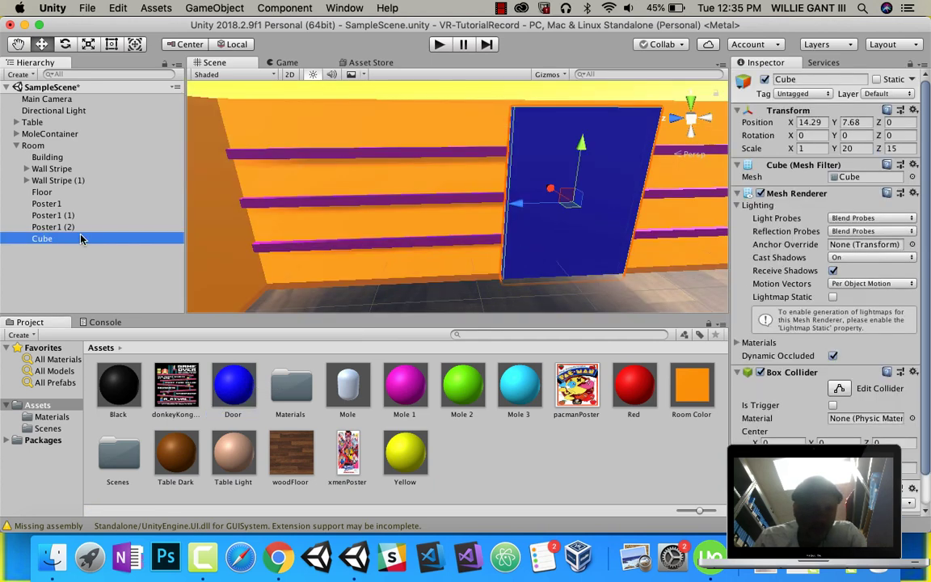
click(799, 80)
text(Door)
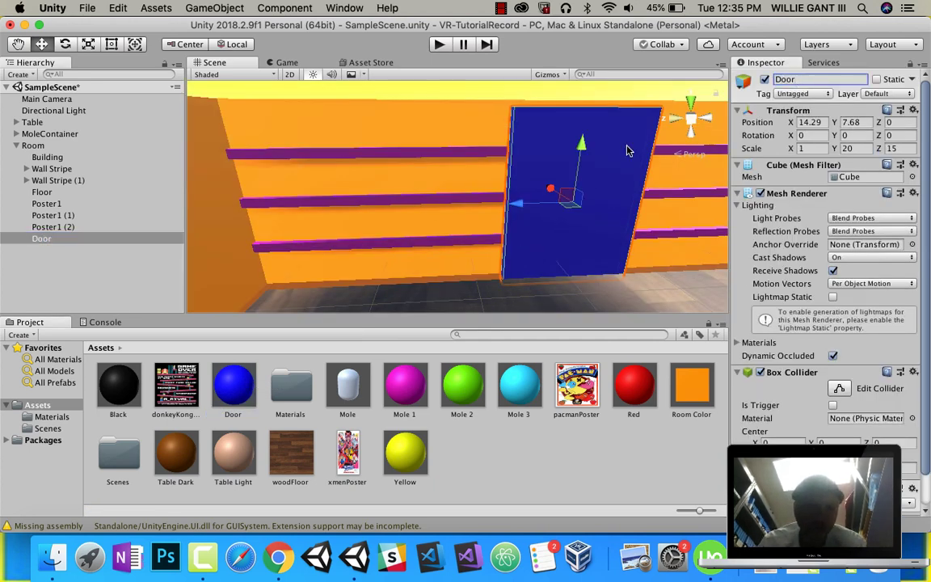
- Duplicate Door and shrink the copy in height and width to a narrow upright window panel, with Z scale about 3.57
right_click(49, 245)
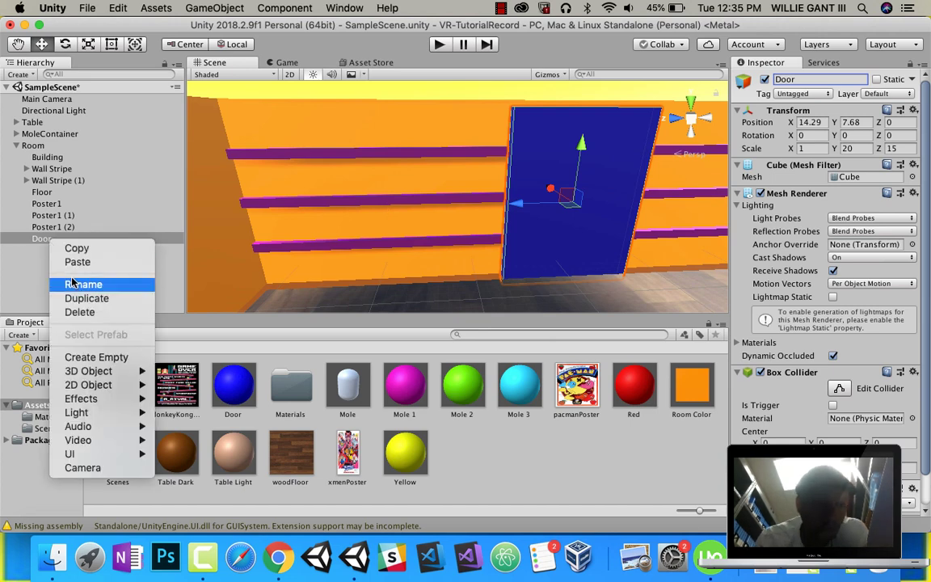
click(496, 226)
key(super+d)
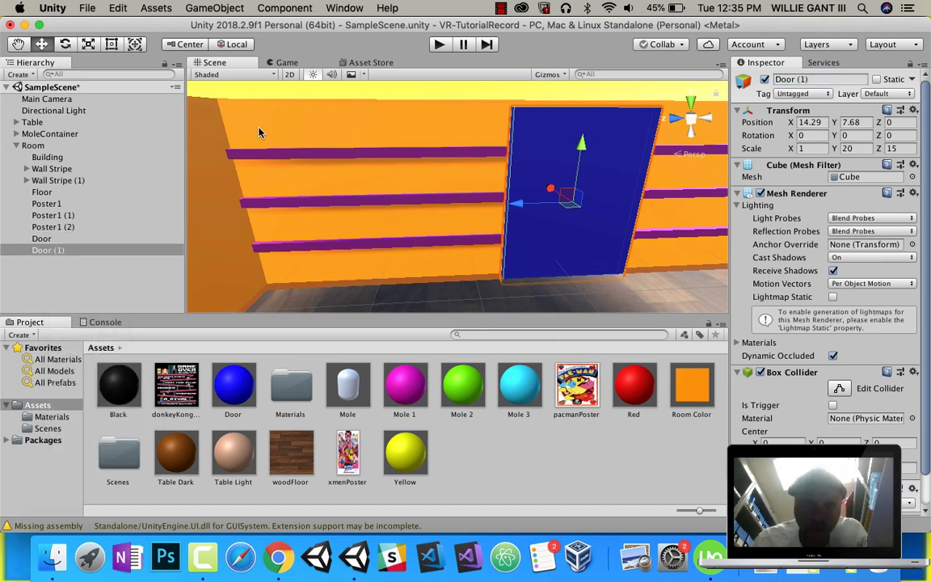
click(89, 44)
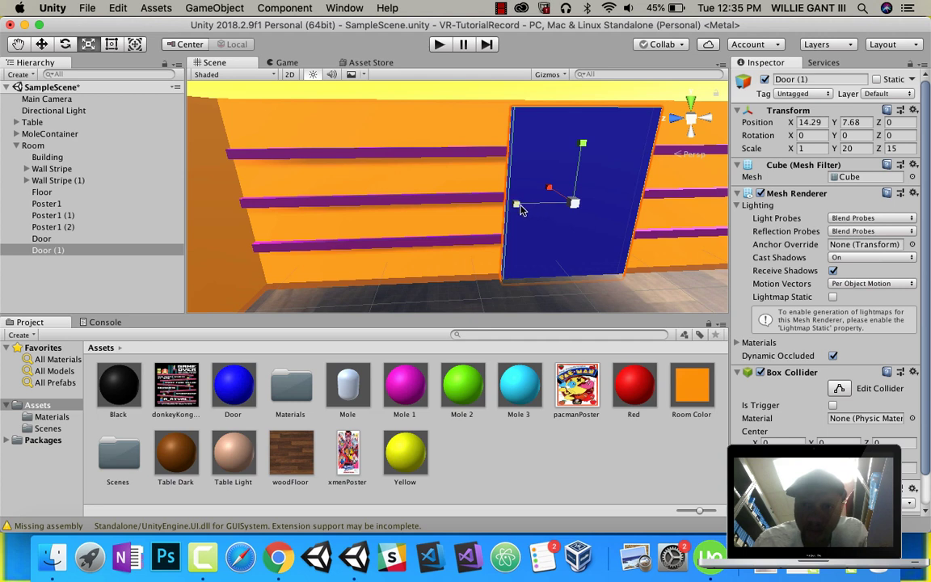
drag(521, 209, 569, 198)
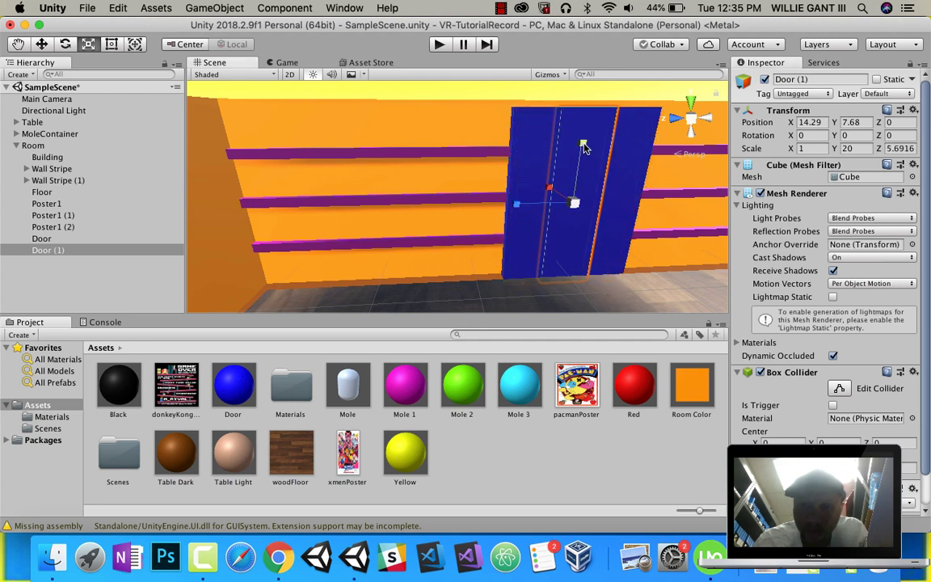
drag(585, 148, 575, 177)
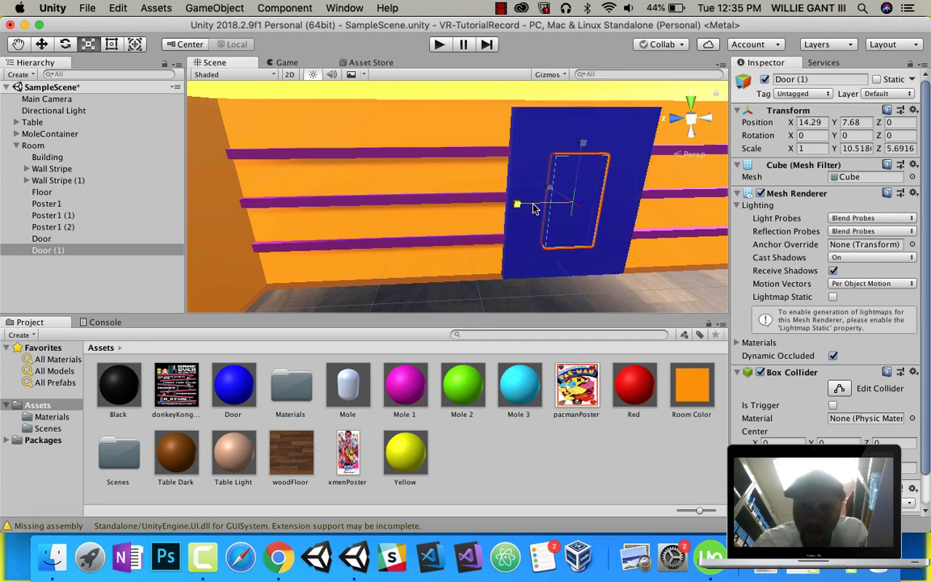
drag(534, 209, 552, 213)
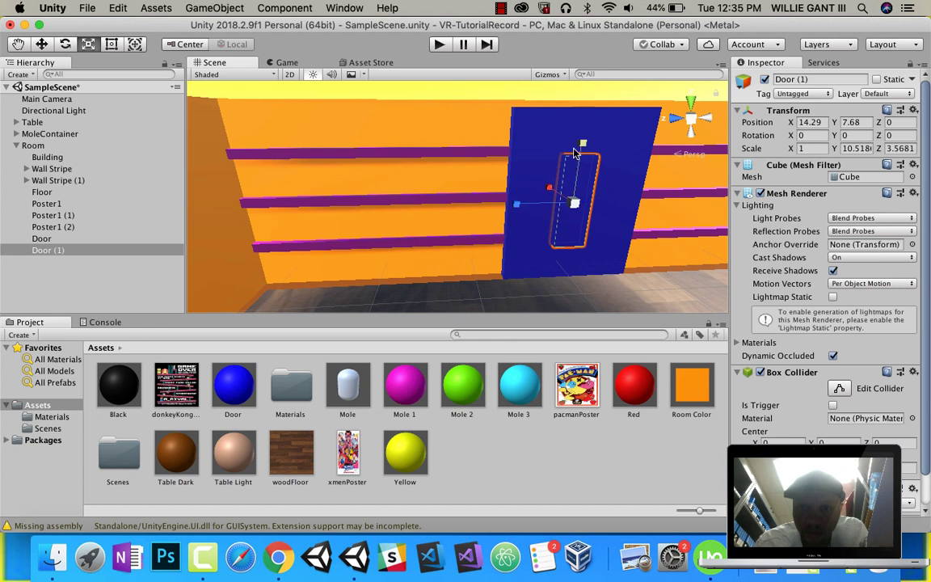
drag(574, 152, 587, 121)
- Move the small copy toward the door's upper corner and apply the Mole 3 material to it
click(36, 46)
drag(540, 168, 586, 175)
click(530, 391)
drag(529, 391, 622, 171)
- Adjust the cyan window panel's depth so it sits slightly proud of the door's front face
right_drag(641, 263, 613, 247)
middle_drag(612, 247, 497, 247)
right_drag(540, 218, 404, 200)
drag(422, 188, 425, 194)
right_drag(430, 242, 416, 268)
scroll(437, 252, up, 2)
scroll(436, 252, down, 5)
scroll(430, 283, up, 4)
middle_drag(415, 269, 534, 218)
- Make the cyan panel a child of Door and rename it Window
drag(51, 253, 42, 239)
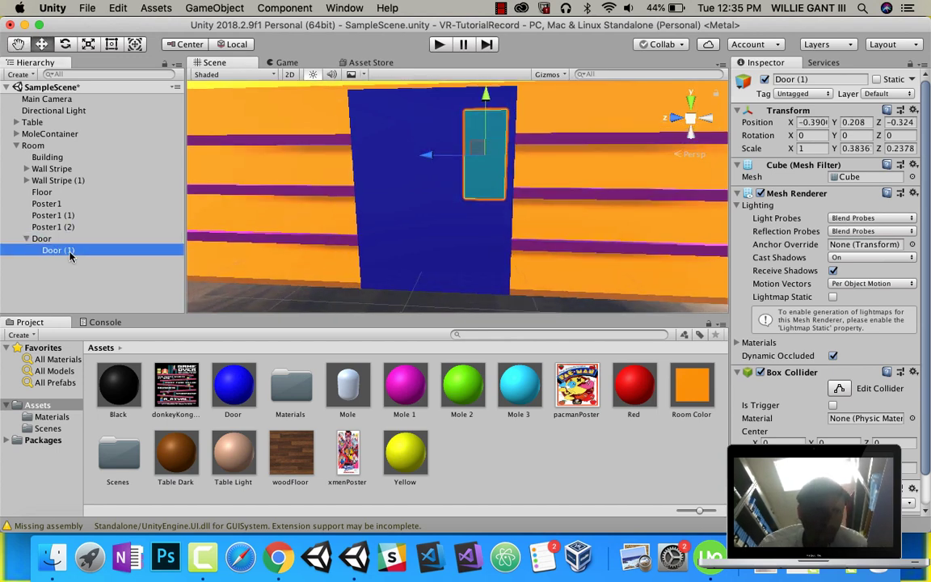
click(90, 251)
click(805, 78)
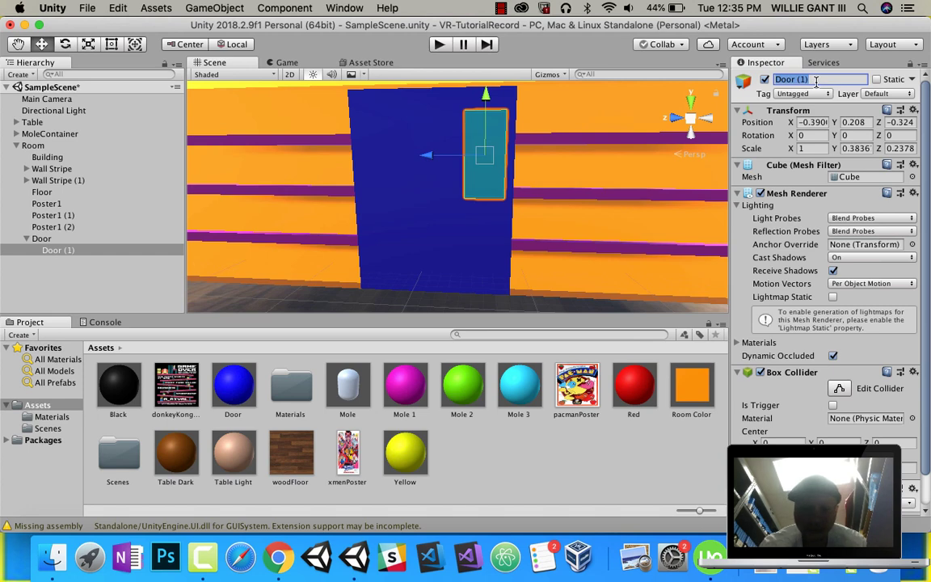
text(Window)
key(Return)
- Duplicate Door with its window and slide the copy along the wall to about Z -15.95
right_click(42, 241)
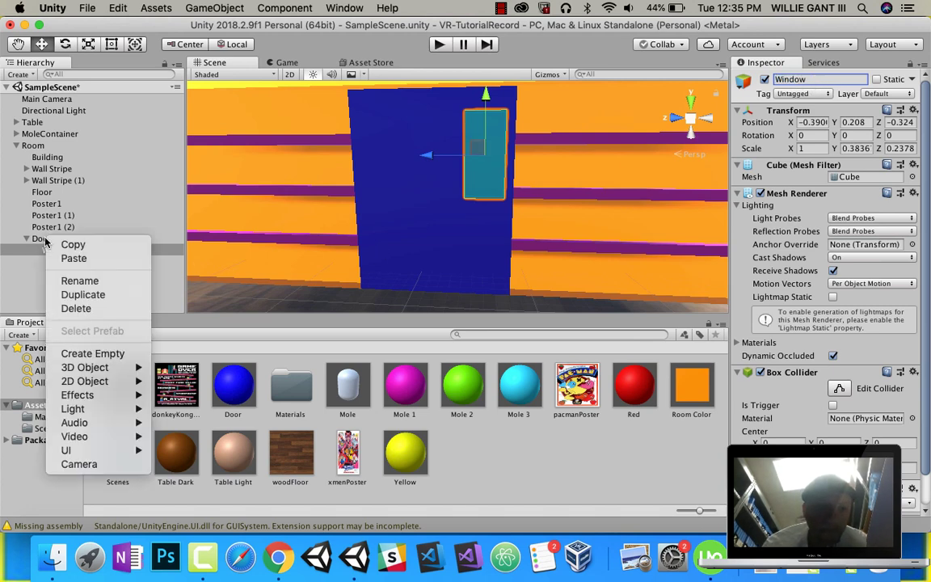
click(69, 293)
drag(403, 199, 550, 197)
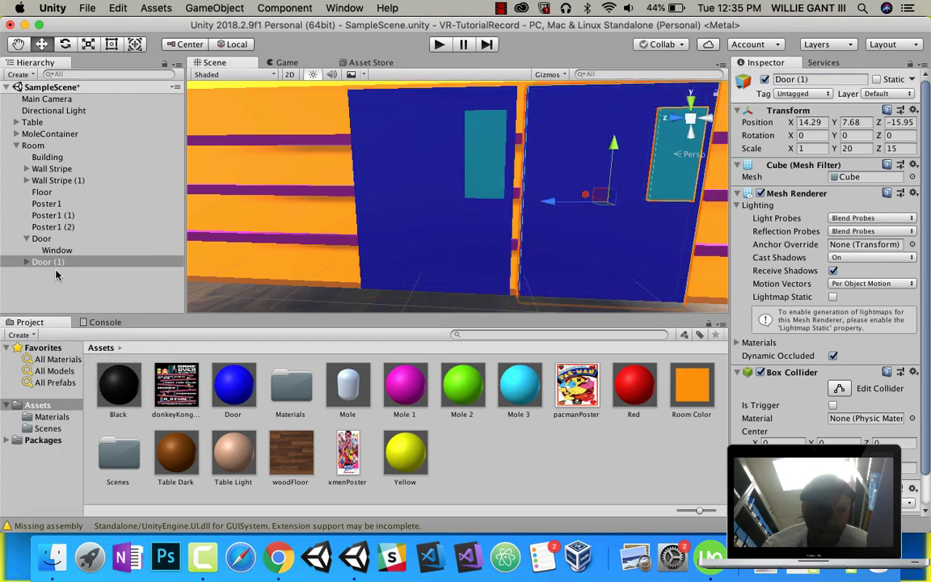
- Move the second door's Window across to the edge facing the first door, mirroring the first window
click(25, 263)
click(56, 274)
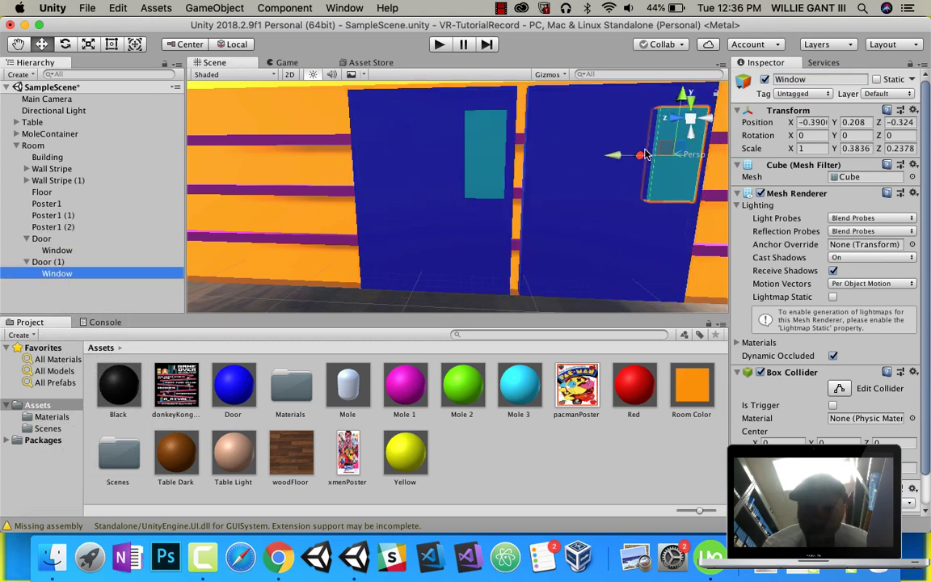
drag(596, 156, 508, 160)
- Examine the finished double doors, the posters and the rest of the room from several angles, ending with Room selected
right_drag(477, 254, 631, 272)
right_drag(446, 247, 517, 185)
right_click(71, 201)
click(315, 225)
right_drag(363, 254, 422, 208)
middle_drag(421, 209, 361, 232)
right_drag(362, 233, 349, 236)
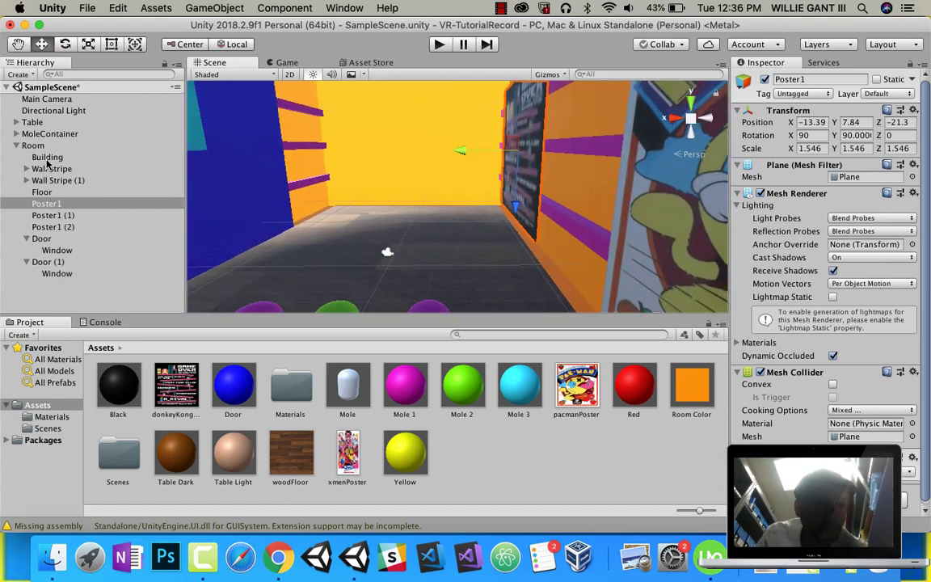
right_drag(188, 237, 243, 223)
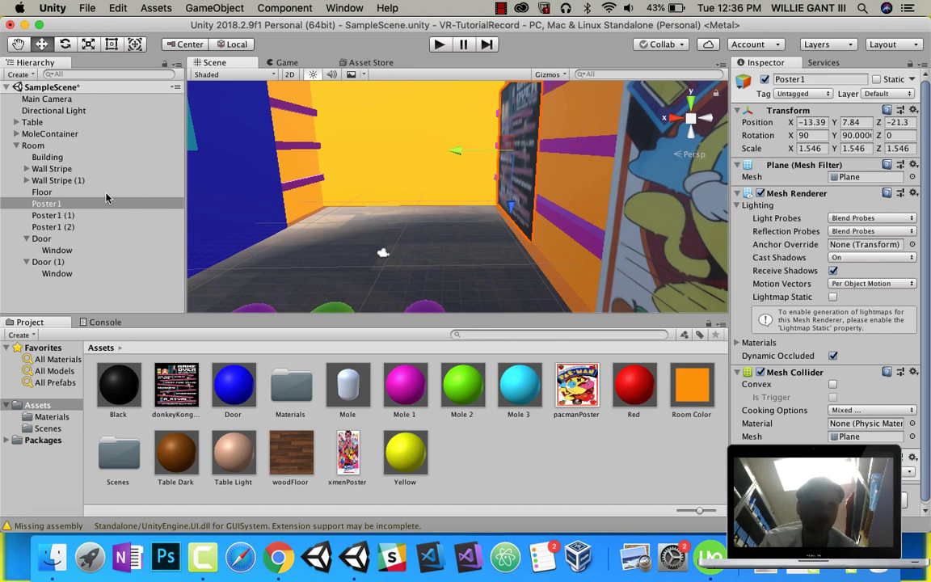
click(34, 146)
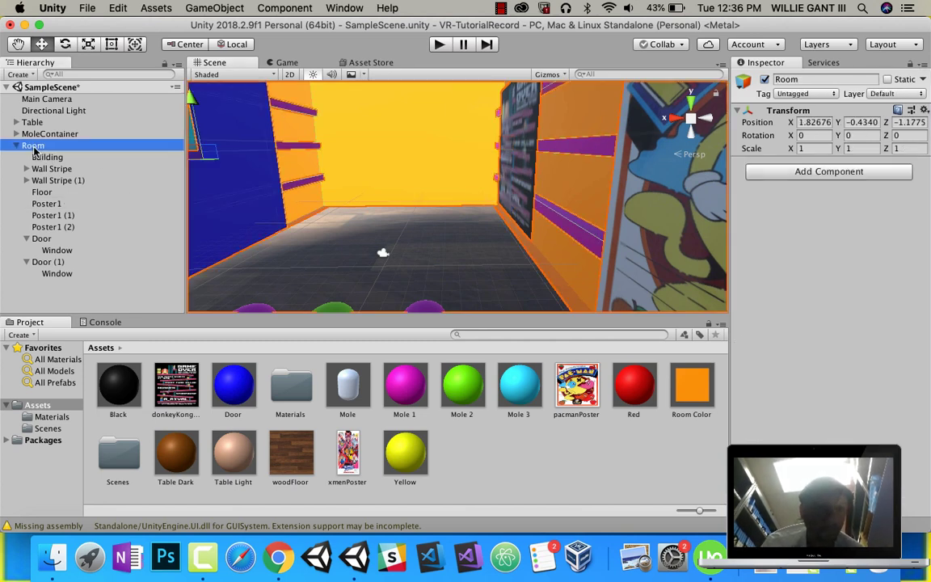
- Create an empty child object in Room, name it GameText, and collapse both doors in the hierarchy
right_click(35, 147)
key(Return)
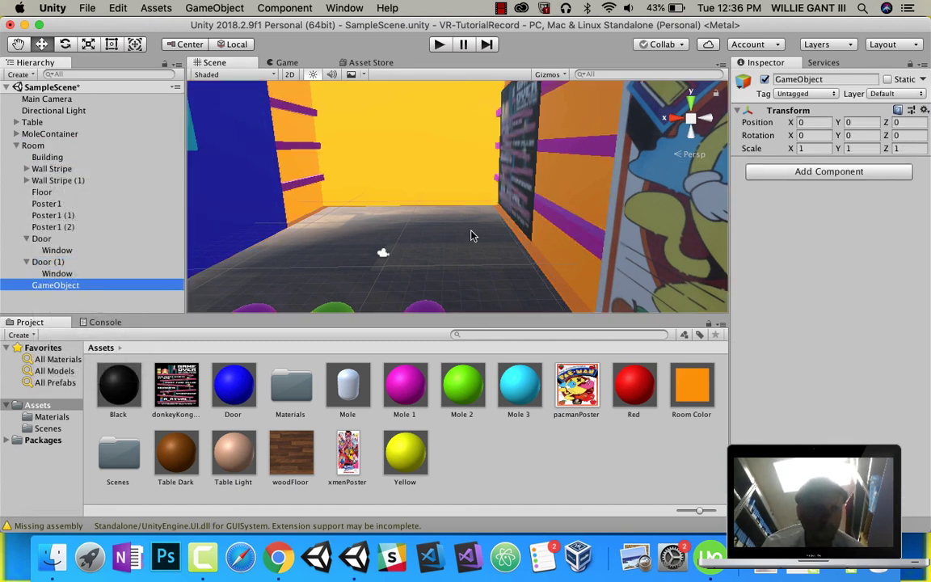
click(841, 79)
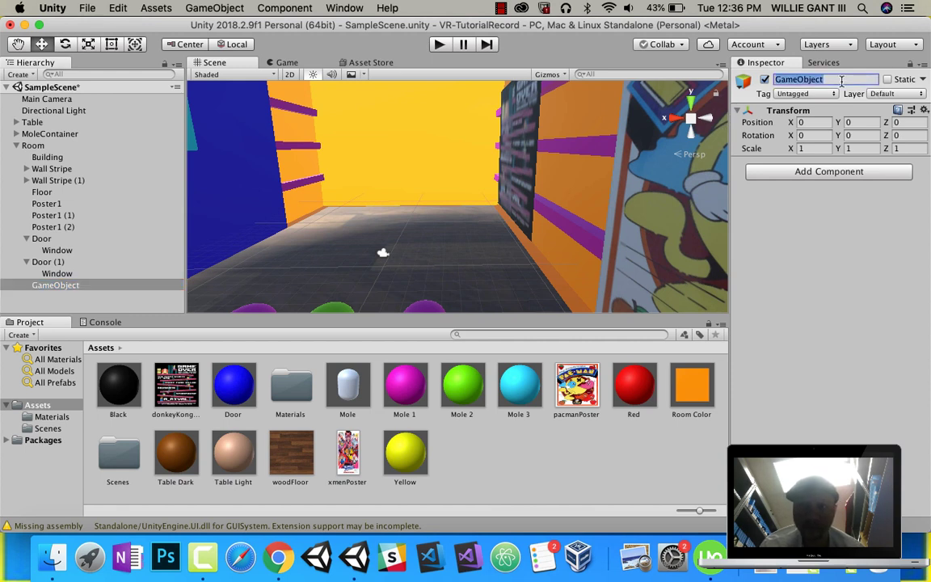
text(Ga)
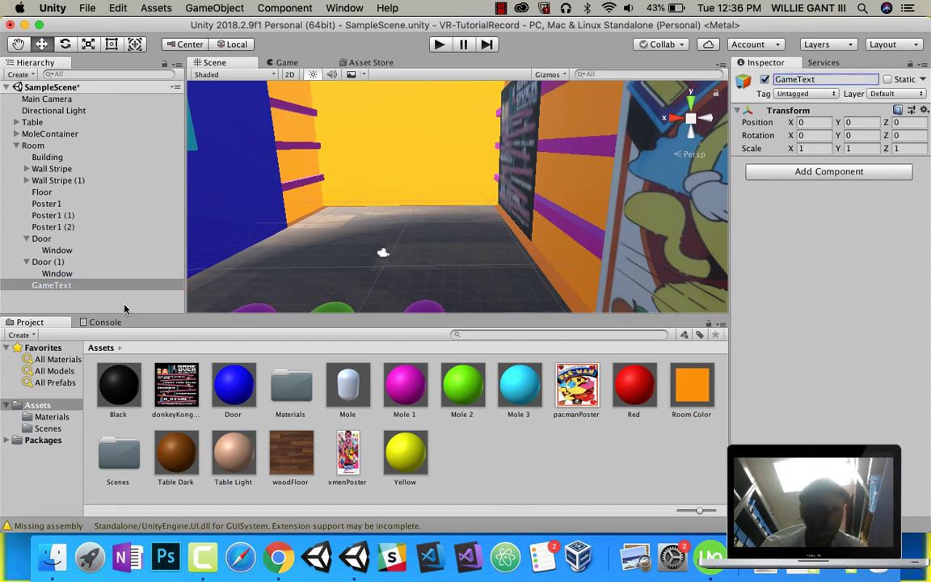
click(26, 262)
click(26, 238)
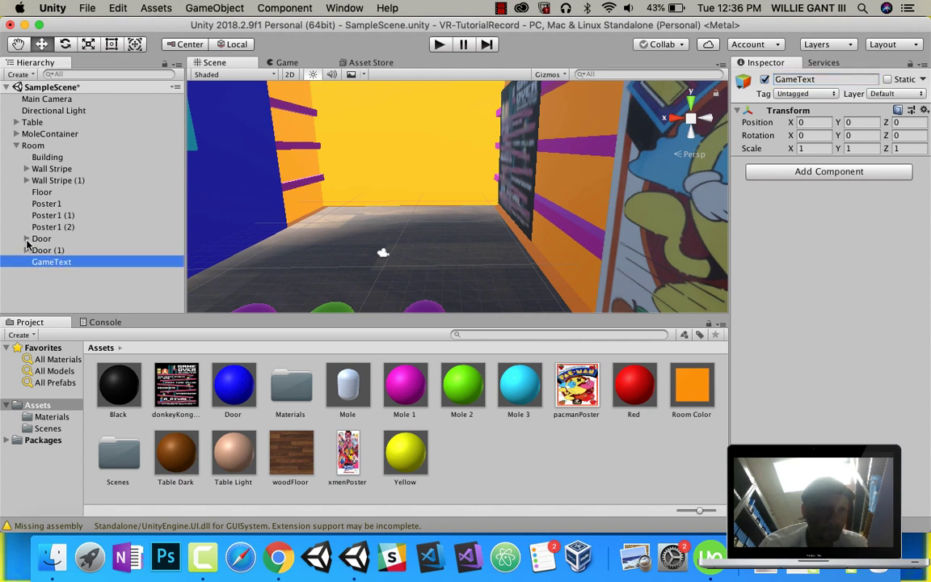
click(502, 6)
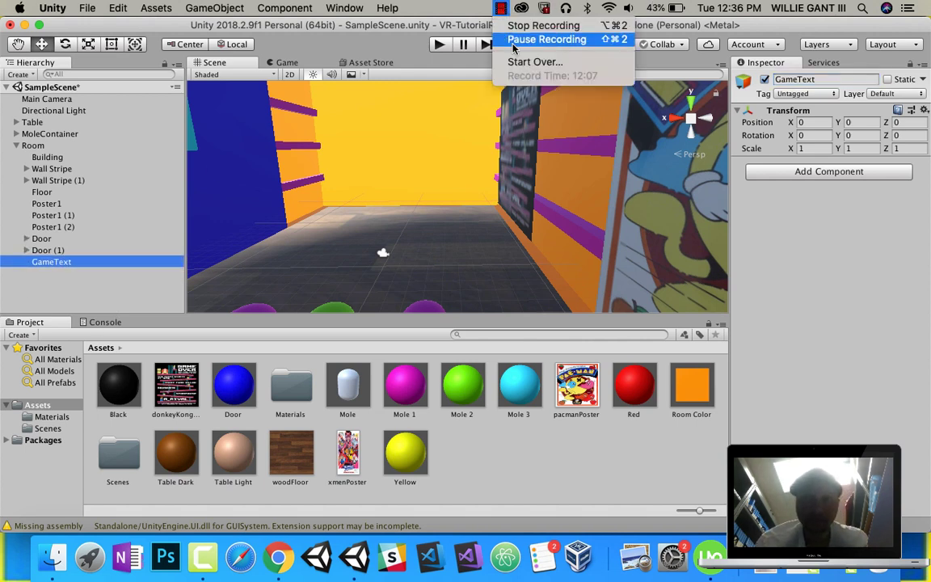
click(513, 43)
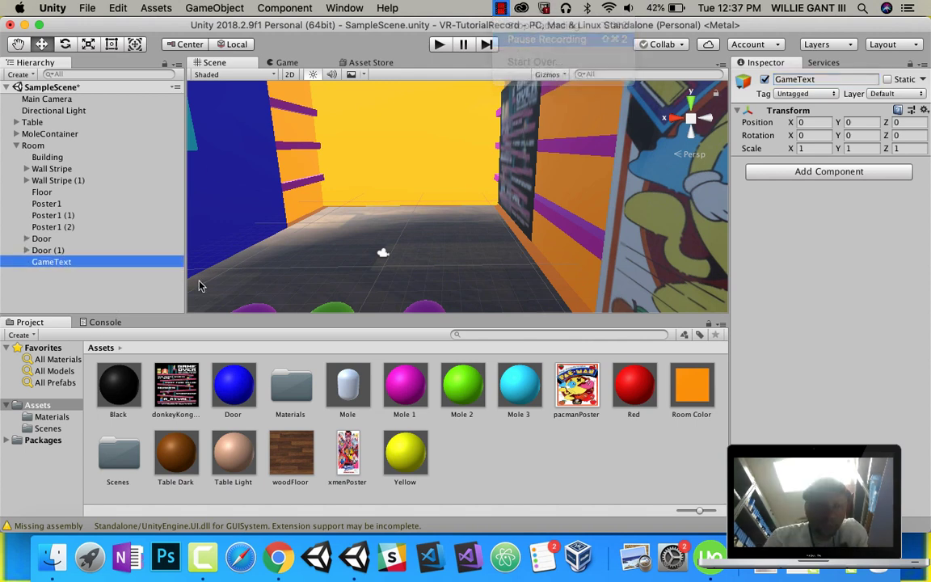
- Add a 3D Text object as a child of GameText and frame it in the scene
right_click(47, 265)
mouse_move(97, 392)
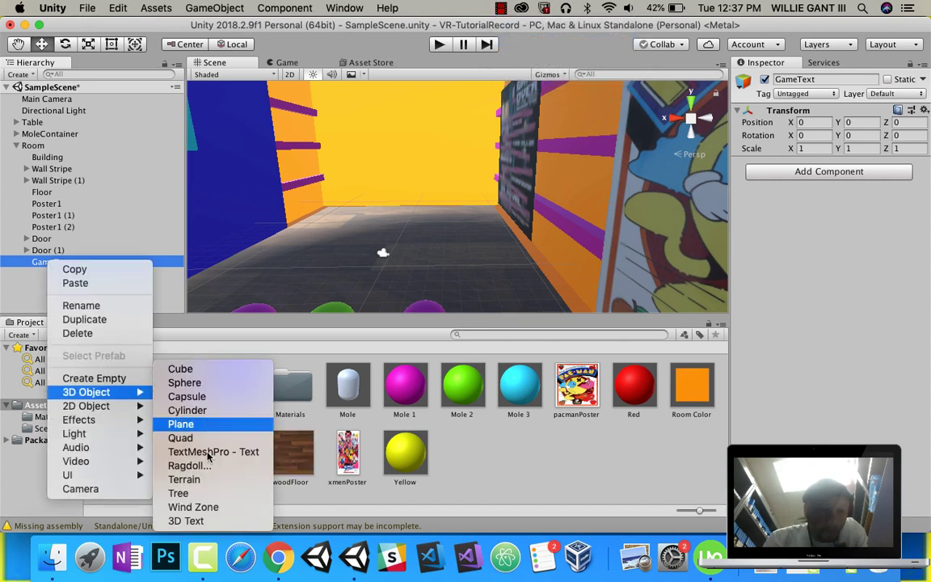
click(186, 521)
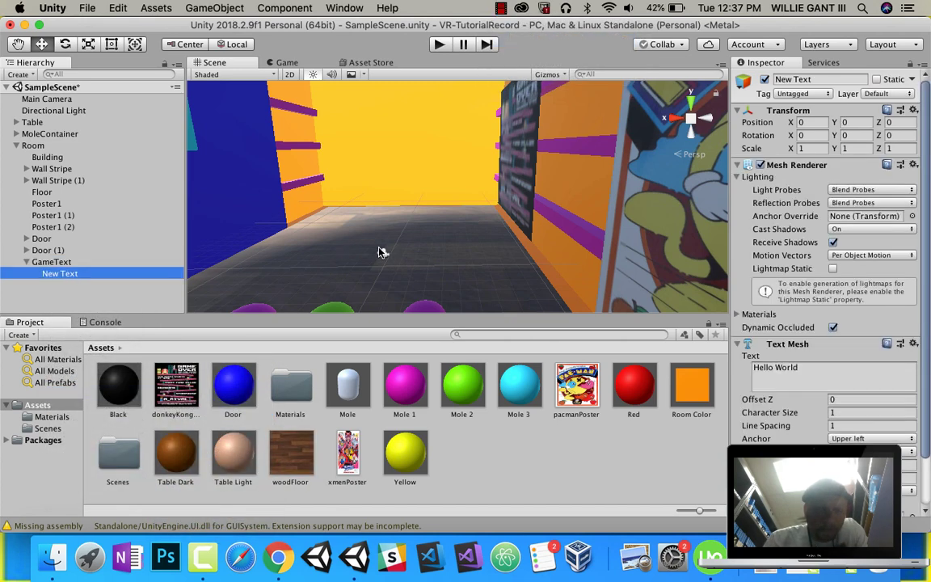
key(f)
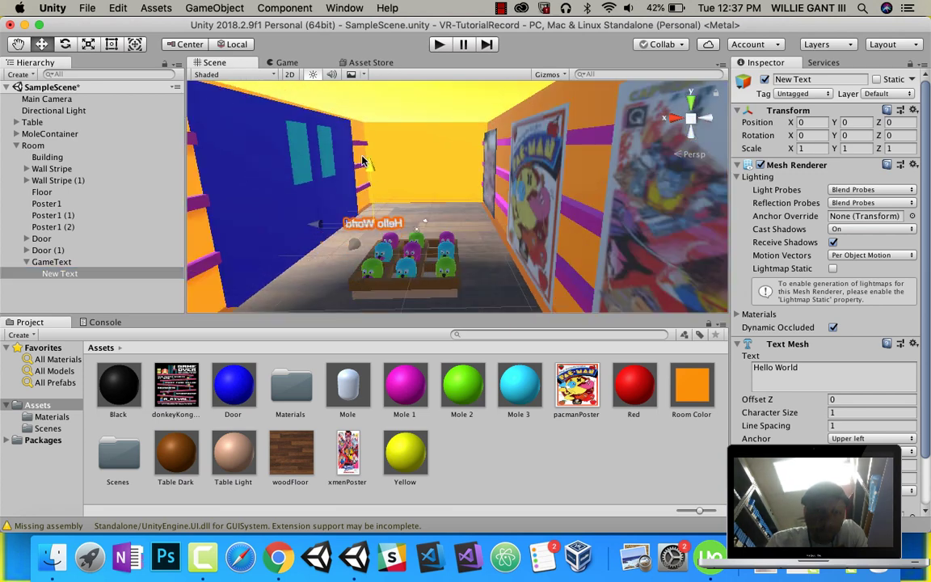
- Raise the new 3D text above the mole table to about Y 4.66
mouse_move(362, 158)
mouse_down()
mouse_move(360, 145)
mouse_move(373, 169)
mouse_up()
right_drag(442, 202, 309, 215)
scroll(310, 215, up, 3)
middle_drag(465, 188, 411, 239)
scroll(412, 239, down, 5)
scroll(408, 244, up, 8)
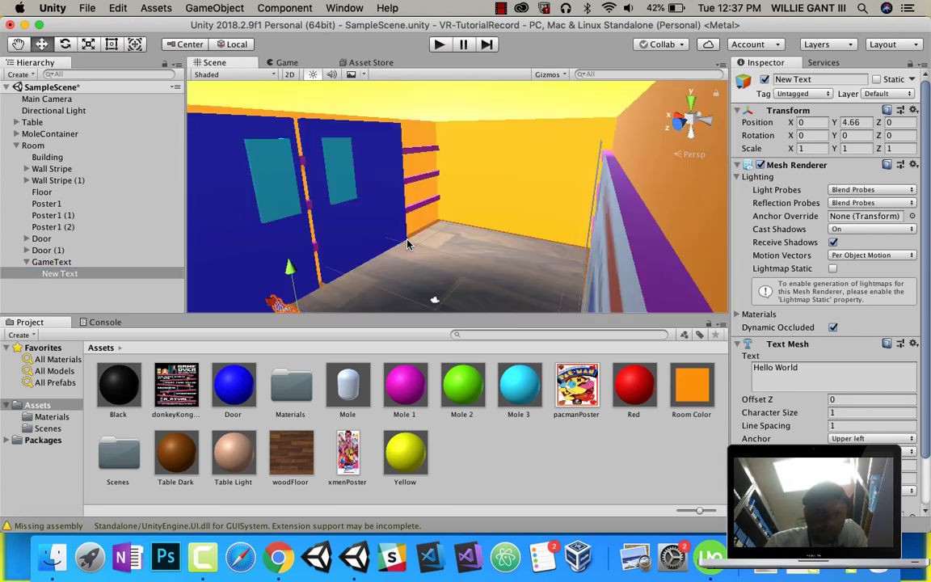
right_drag(408, 241, 377, 254)
scroll(377, 254, down, 5)
mouse_move(378, 253)
middle_down()
mouse_move(370, 250)
mouse_move(377, 254)
middle_up()
scroll(376, 254, up, 5)
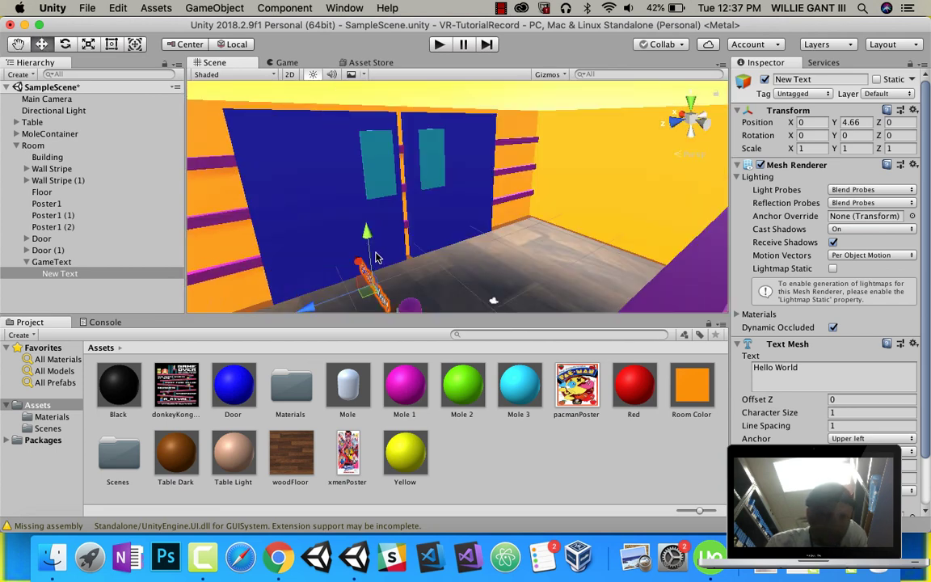
- Move the 3D text toward the empty end wall, to about Y 5.54 and Z 20.28
right_drag(376, 257, 527, 194)
drag(527, 194, 273, 97)
middle_drag(273, 96, 427, 199)
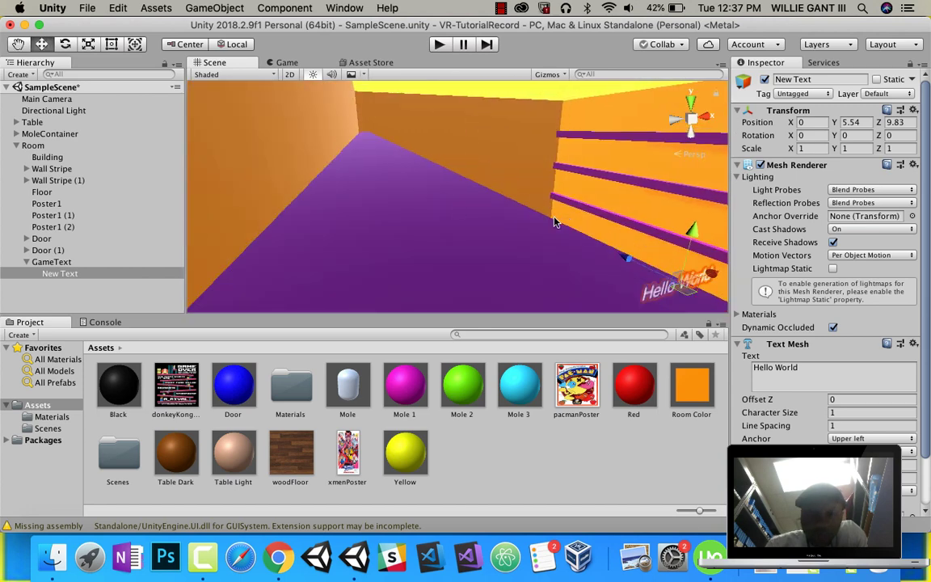
drag(616, 253, 443, 168)
scroll(620, 246, up, 10)
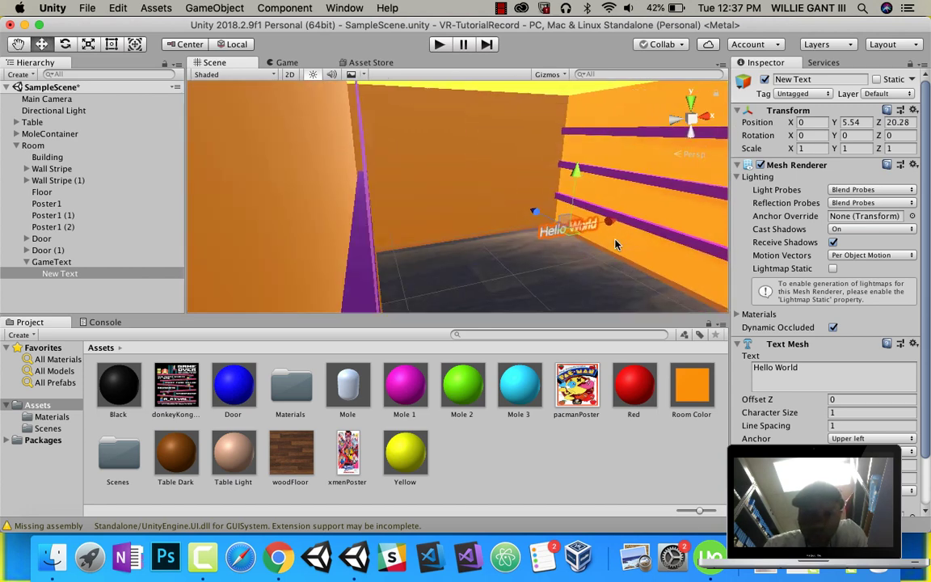
- Rename the 3D text object to arcade and set its displayed text to ARCADE
click(806, 78)
text(s)
key(BackSpace)
text(A)
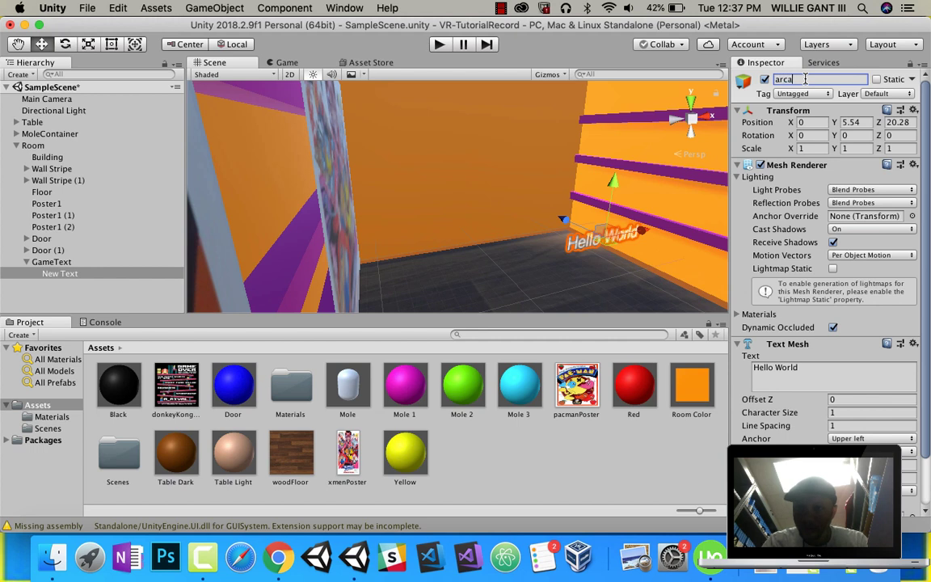
click(815, 375)
text(ARX)
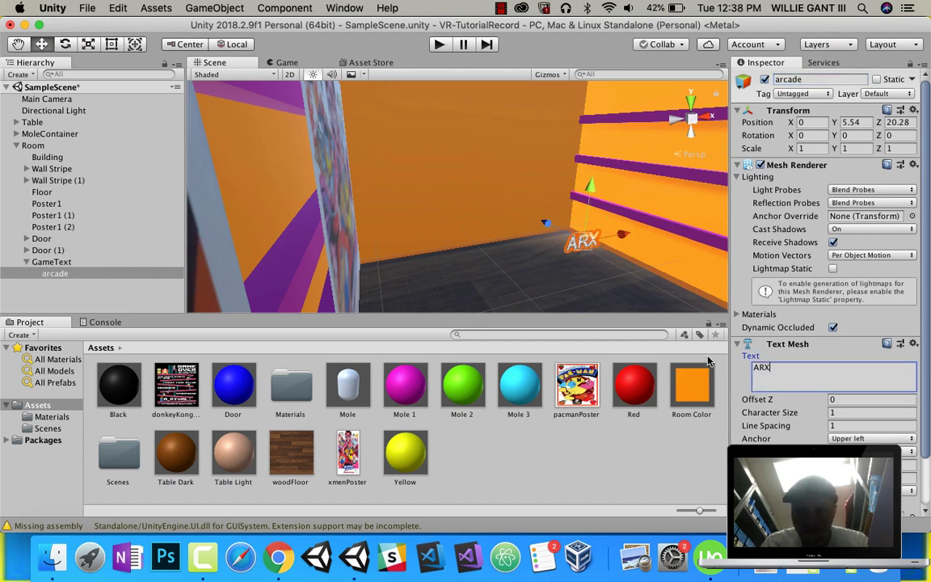
text(CADE)
key(Return)
- Set the ARCADE text's font size to 70
drag(925, 437, 930, 503)
click(849, 422)
text(20)
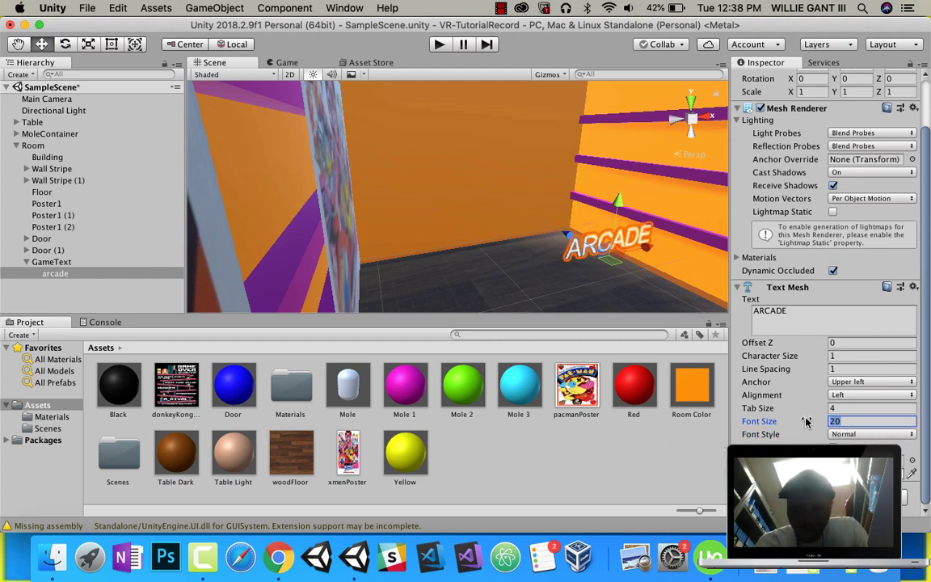
text(7)
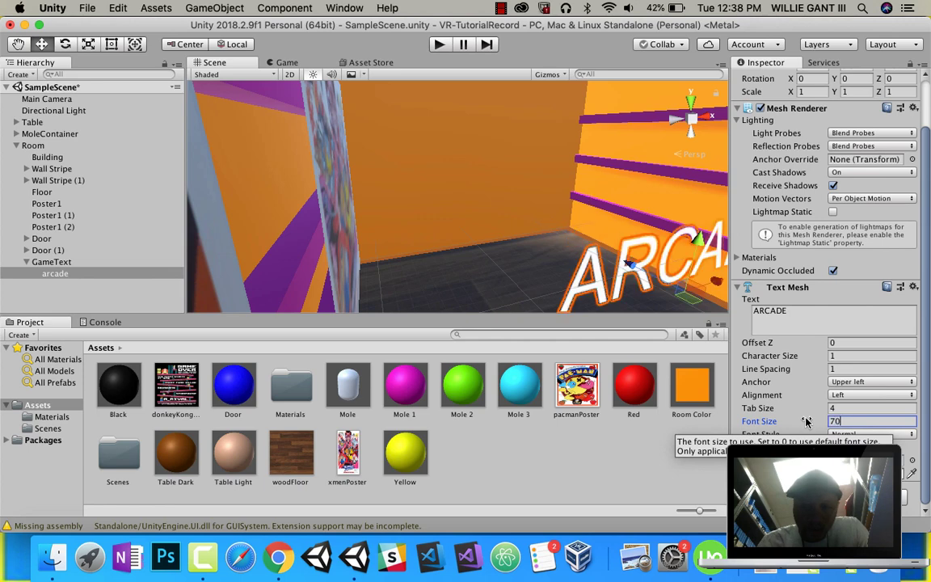
- Push the ARCADE text back along Z toward the end wall and check its depth from the side
drag(634, 268, 395, 182)
drag(527, 222, 526, 201)
middle_drag(357, 232, 509, 245)
alt+drag(404, 251, 566, 248)
middle_drag(372, 271, 458, 284)
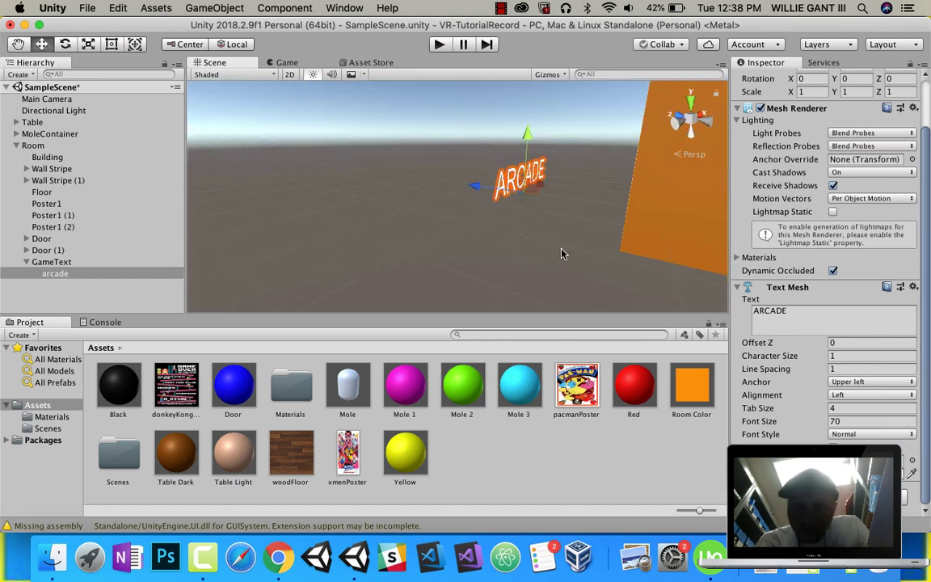
- Bring the ARCADE text along Z to just in front of the end wall's inner face, at about Z 34
drag(475, 188, 571, 203)
middle_drag(602, 210, 502, 227)
scroll(555, 243, down, 3)
alt+drag(556, 248, 590, 212)
middle_drag(591, 211, 511, 217)
alt+drag(589, 214, 478, 214)
middle_drag(557, 212, 367, 161)
alt+drag(591, 211, 519, 182)
scroll(550, 205, up, 3)
scroll(568, 215, down, 10)
alt+drag(599, 245, 642, 247)
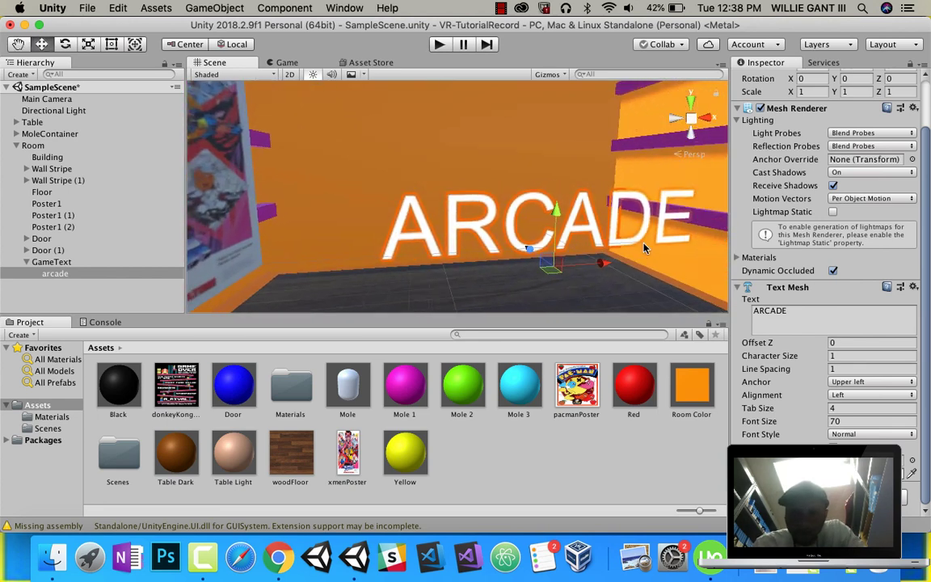
- Shift the ARCADE text sideways toward the middle of the end wall and raise it higher
middle_drag(642, 247, 635, 244)
drag(600, 258, 520, 254)
drag(466, 208, 459, 154)
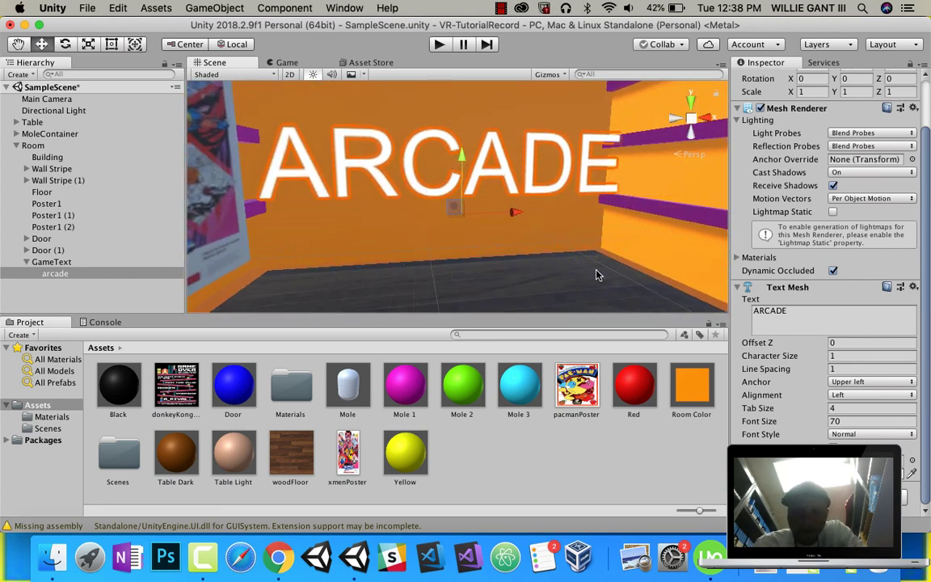
- Set the ARCADE text's font size to 60 and recentre it between the side walls
click(840, 421)
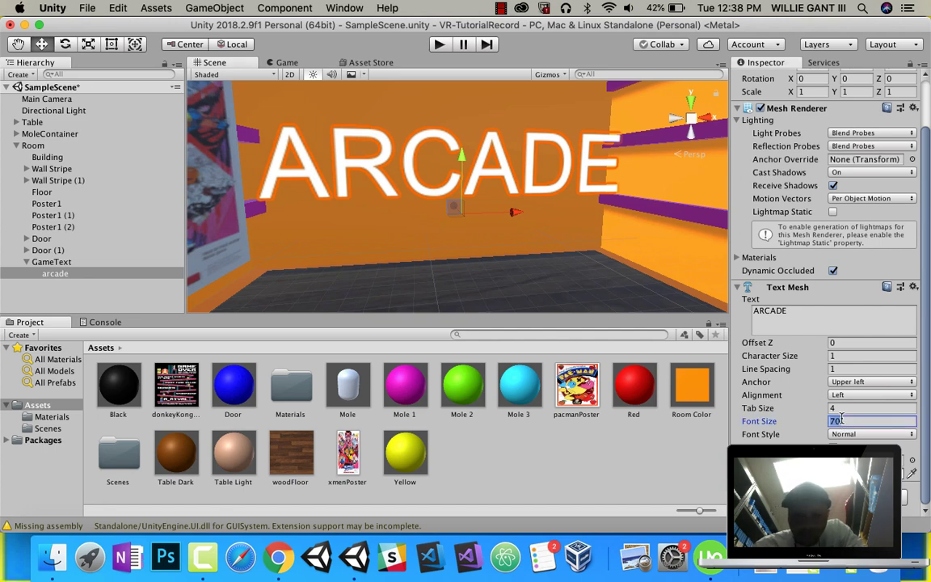
text(60)
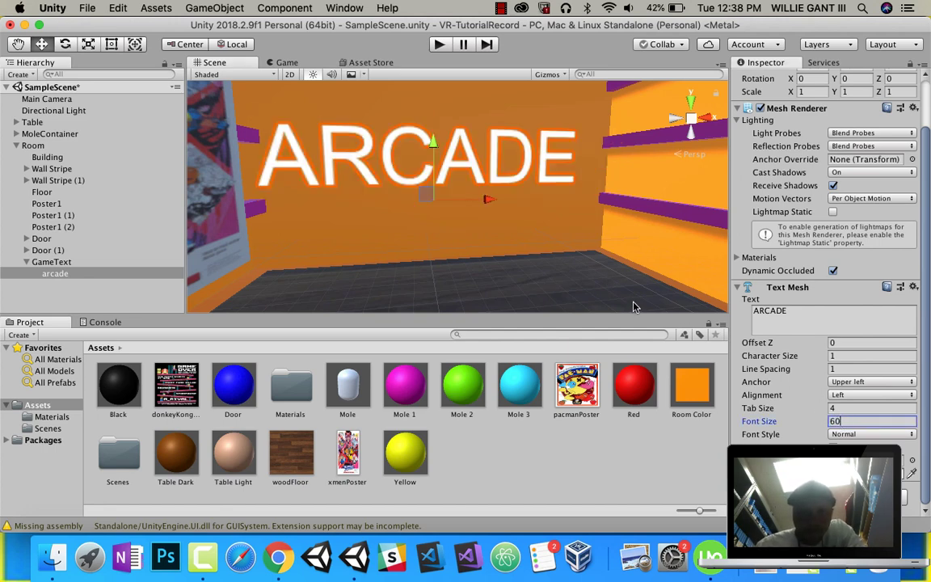
drag(495, 201, 505, 201)
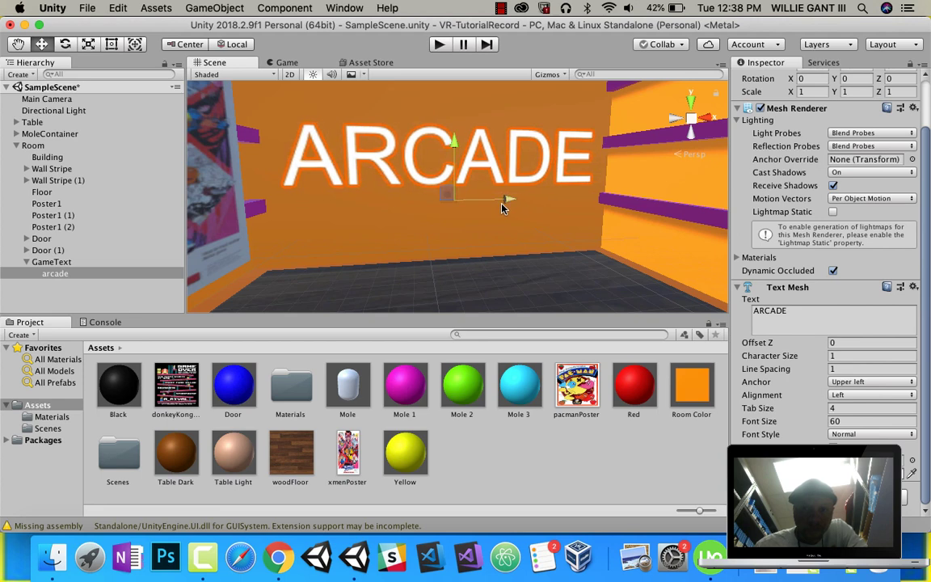
middle_drag(459, 232, 479, 256)
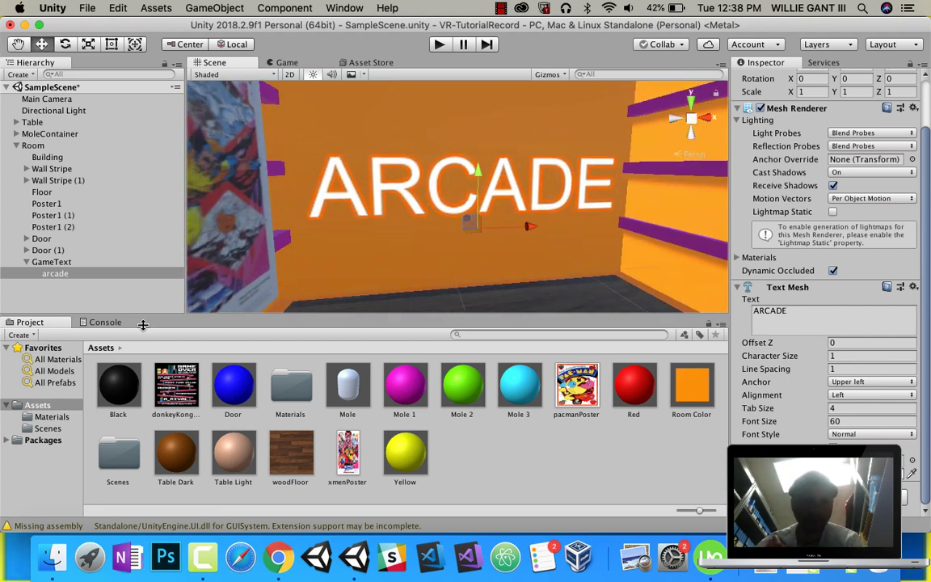
- Duplicate the arcade text, set the copy's font size to 30, and place it below ARCADE at about X -8.41, Y 3.59
right_click(56, 279)
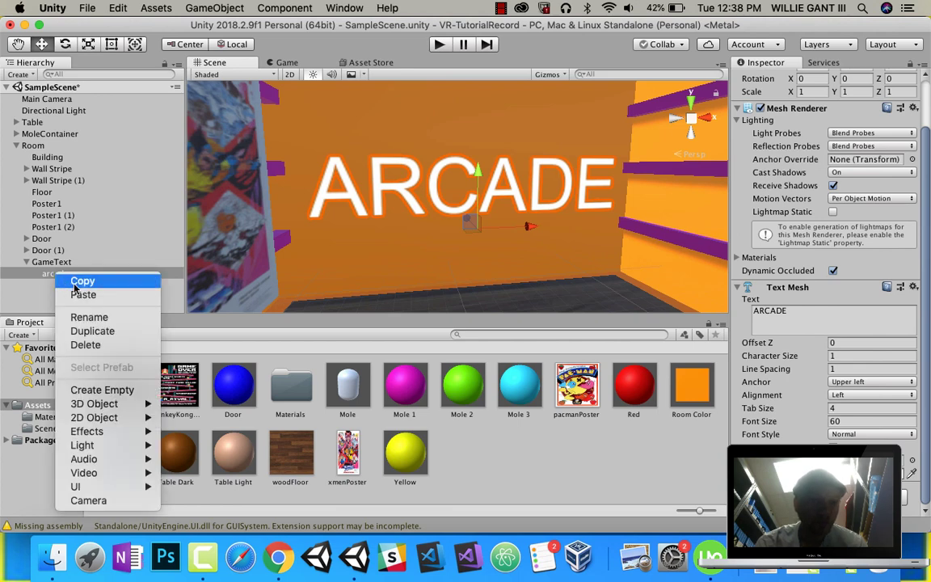
click(105, 328)
drag(478, 182, 479, 247)
click(858, 420)
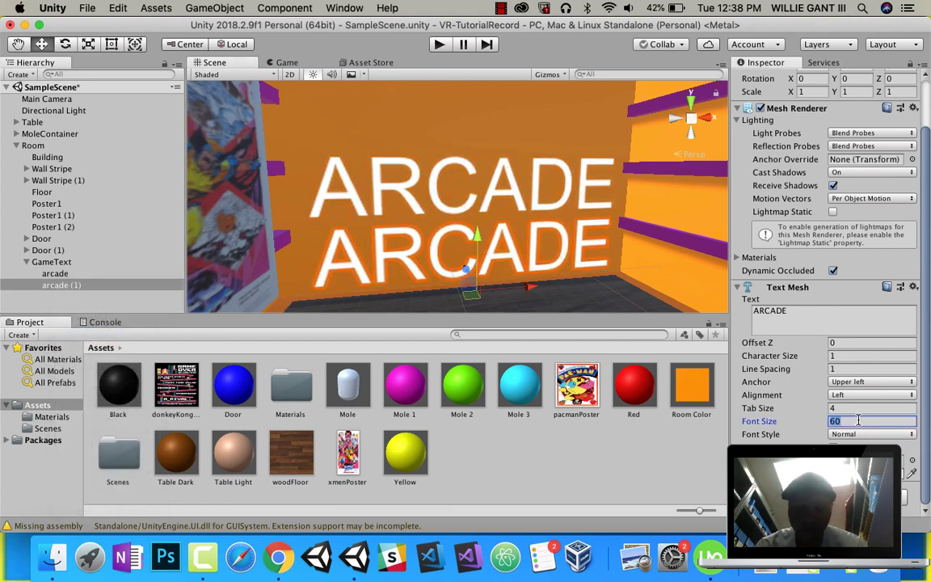
text(30)
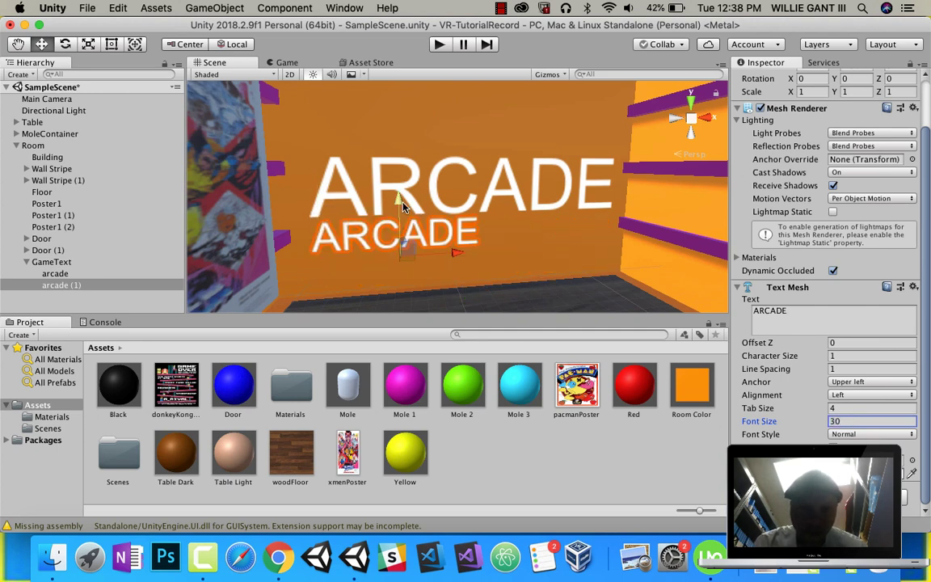
drag(404, 244, 447, 247)
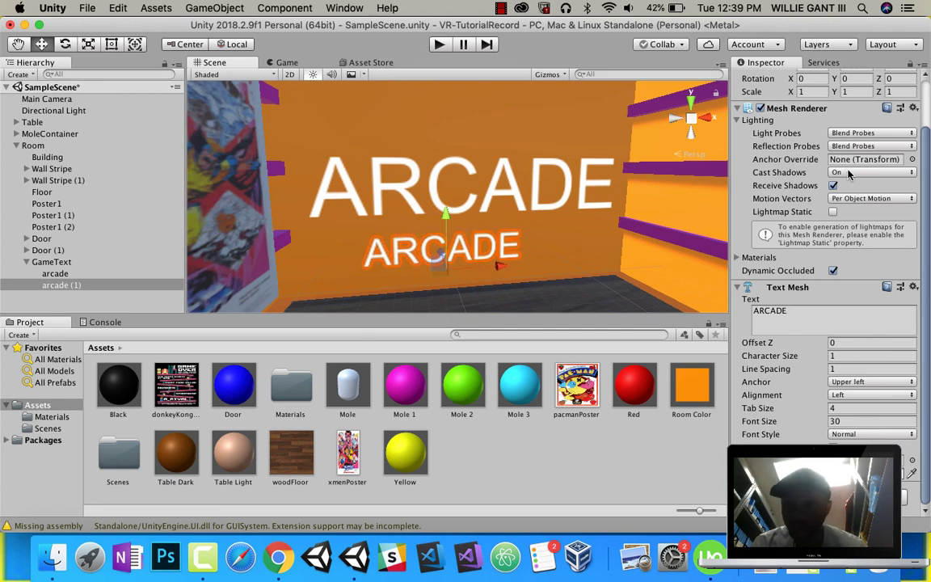
- Rename the copied text to school and set its text to RONALD REAGAN and DORAL SR. HIGH on two lines
scroll(914, 78, up, 3)
click(819, 80)
text(school)
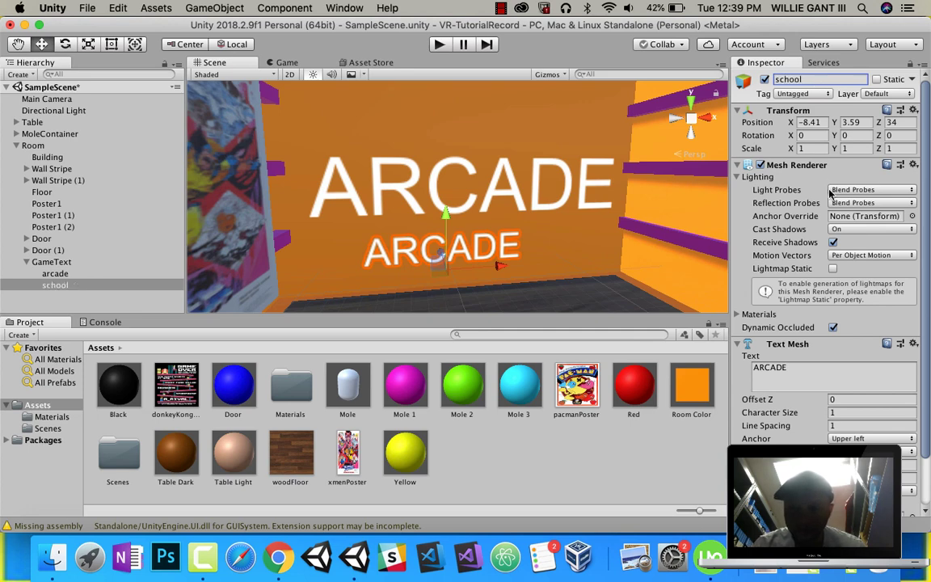
click(804, 372)
text(RONALD REAGAN)
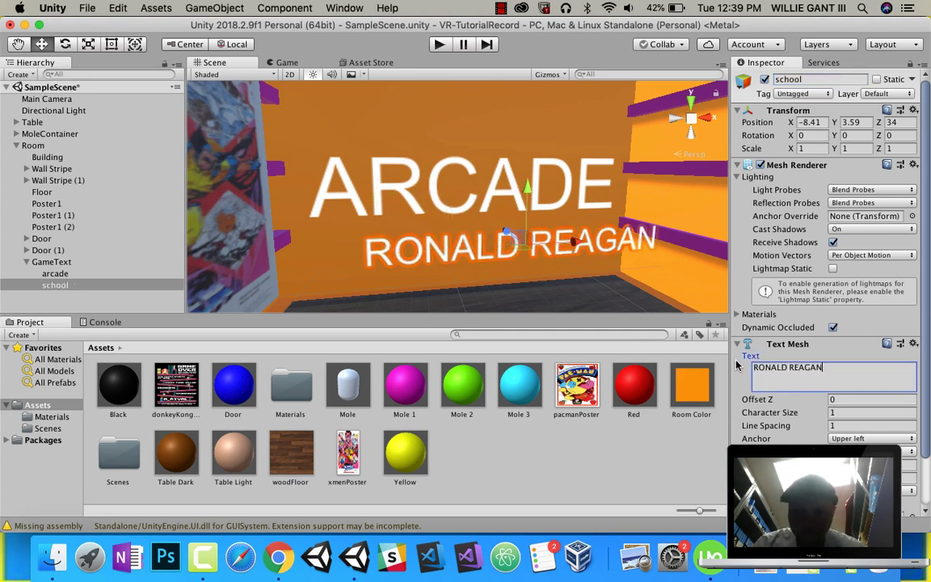
key(Return)
text(DORAL S)
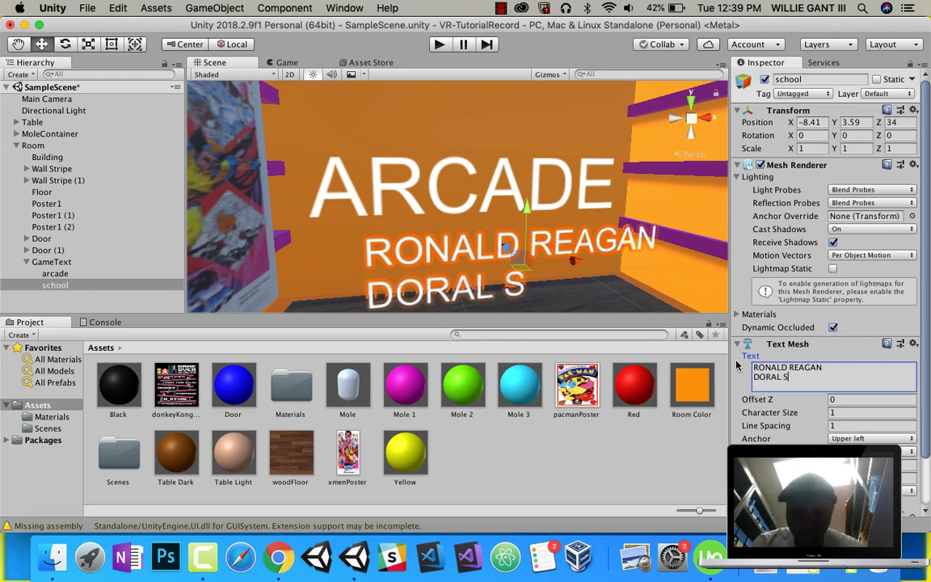
text(R. HIGH)
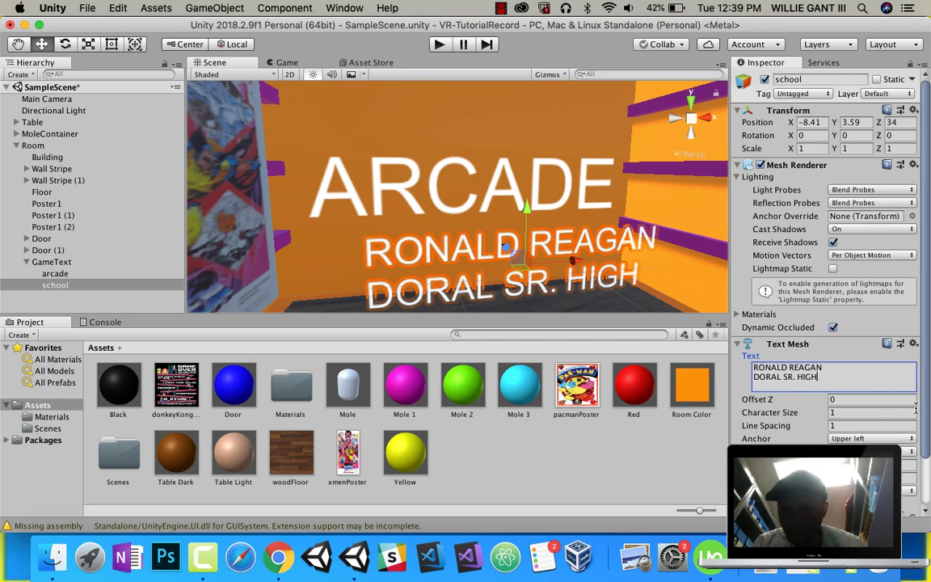
- Align the school text's start with ARCADE directly beneath it, and set its font size to 20
drag(927, 426, 927, 485)
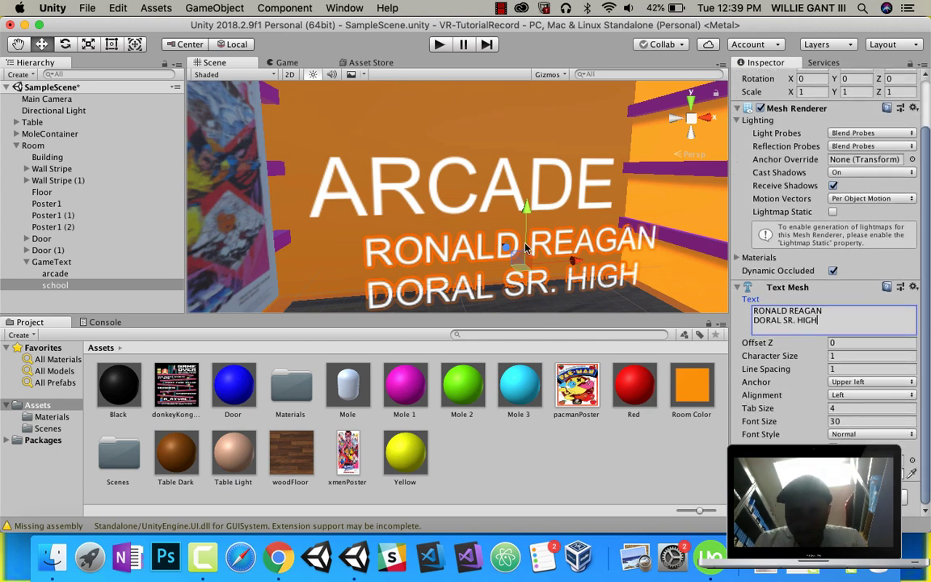
drag(567, 268, 515, 266)
mouse_move(490, 218)
mouse_down()
mouse_move(485, 191)
mouse_move(485, 204)
mouse_up()
click(842, 421)
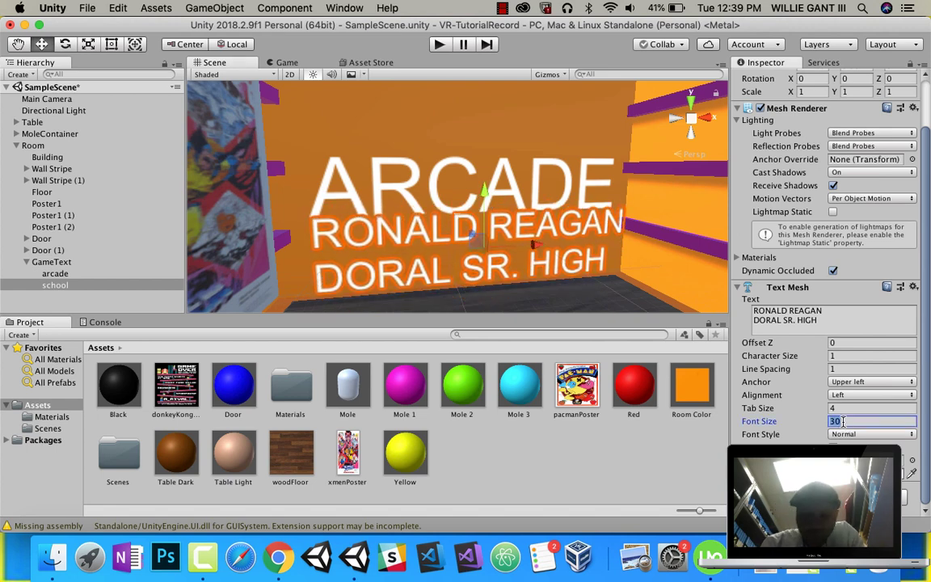
text(20)
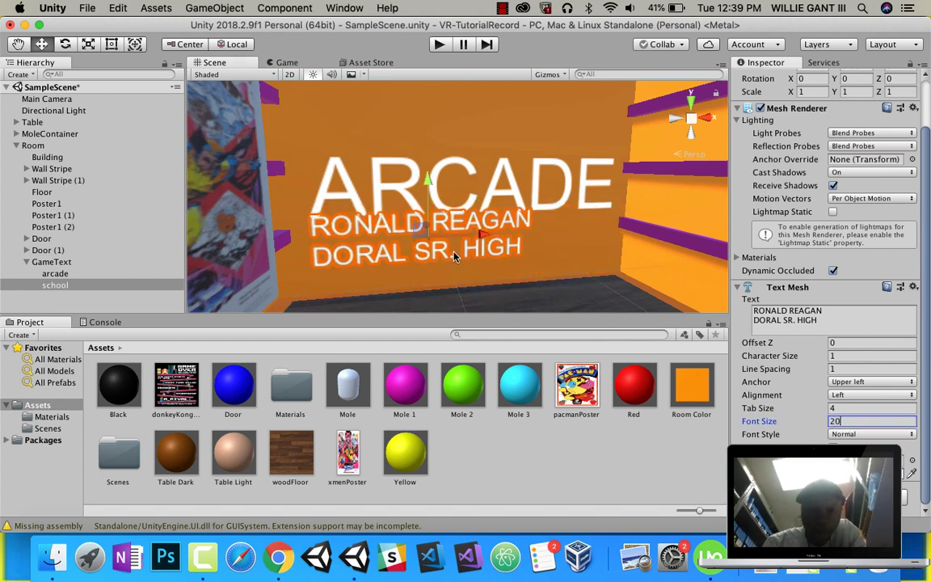
- Lower the school text and centre it beneath ARCADE, and set its colour to blue 0019FF
drag(435, 192, 434, 209)
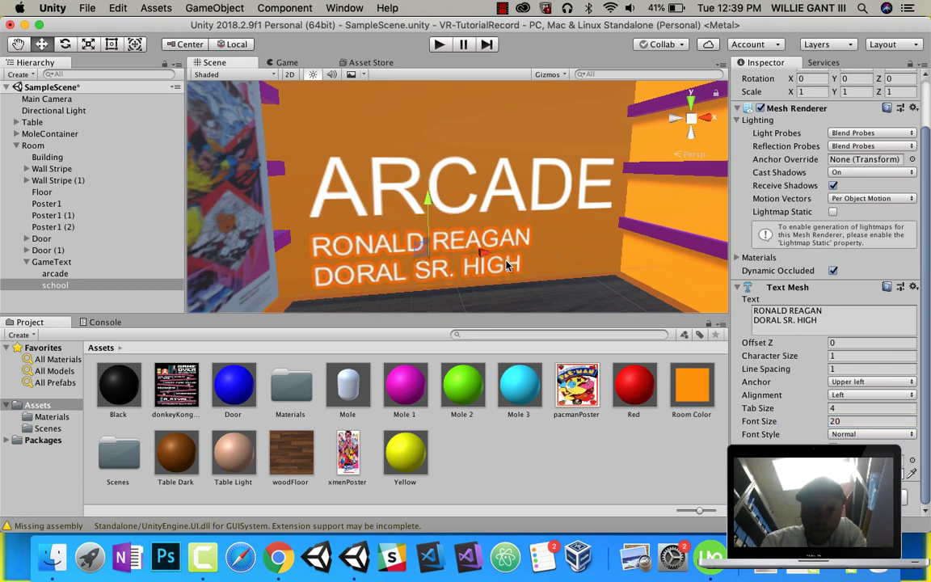
drag(493, 259, 534, 255)
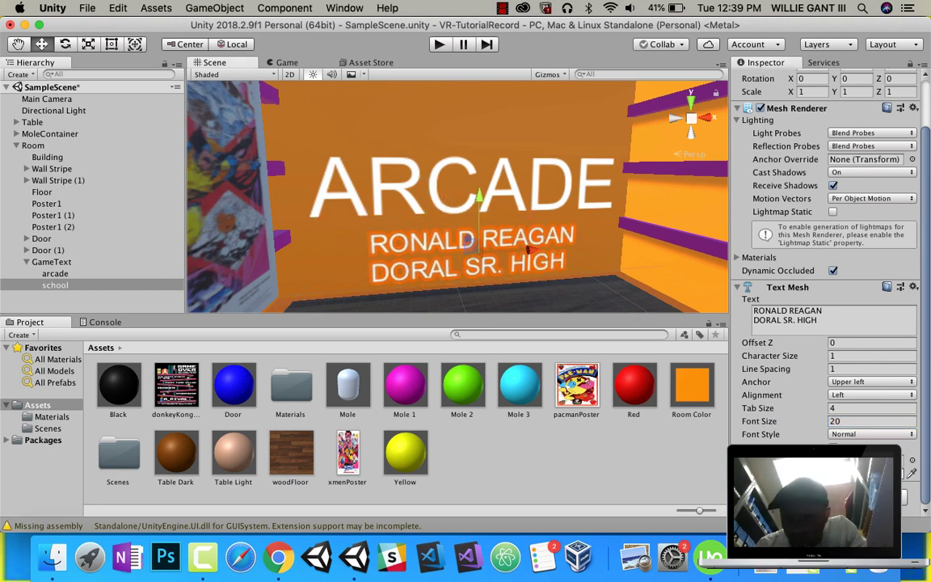
click(859, 473)
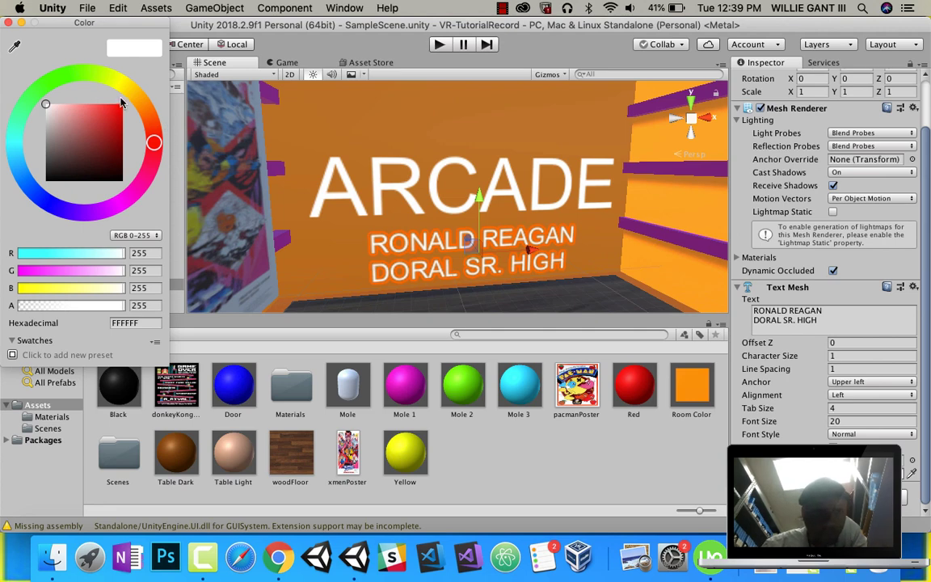
click(43, 198)
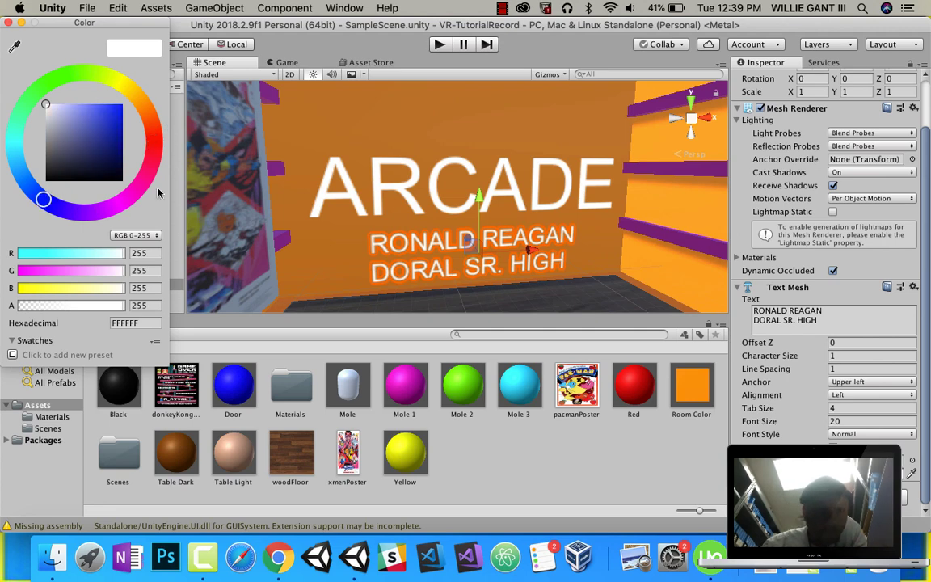
drag(111, 126, 158, 51)
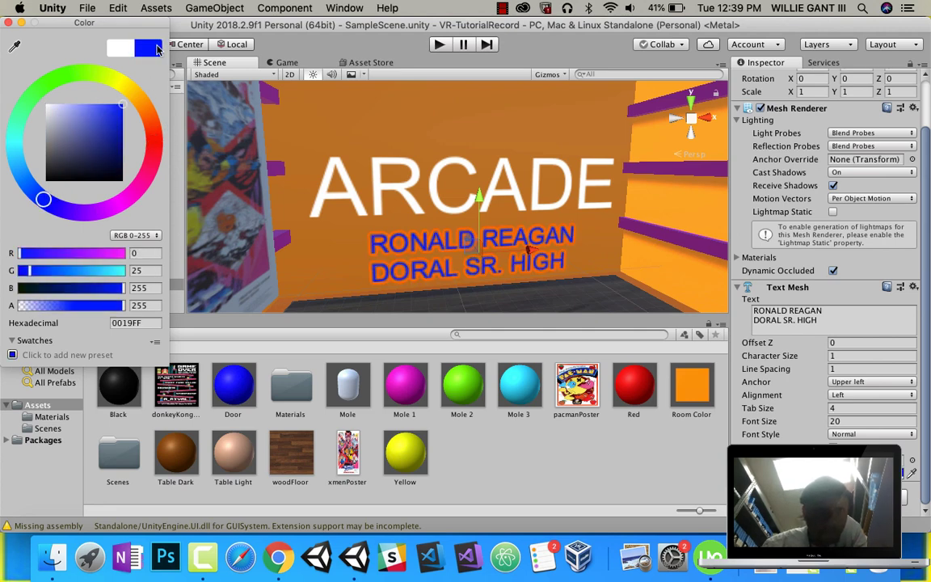
click(9, 22)
click(517, 261)
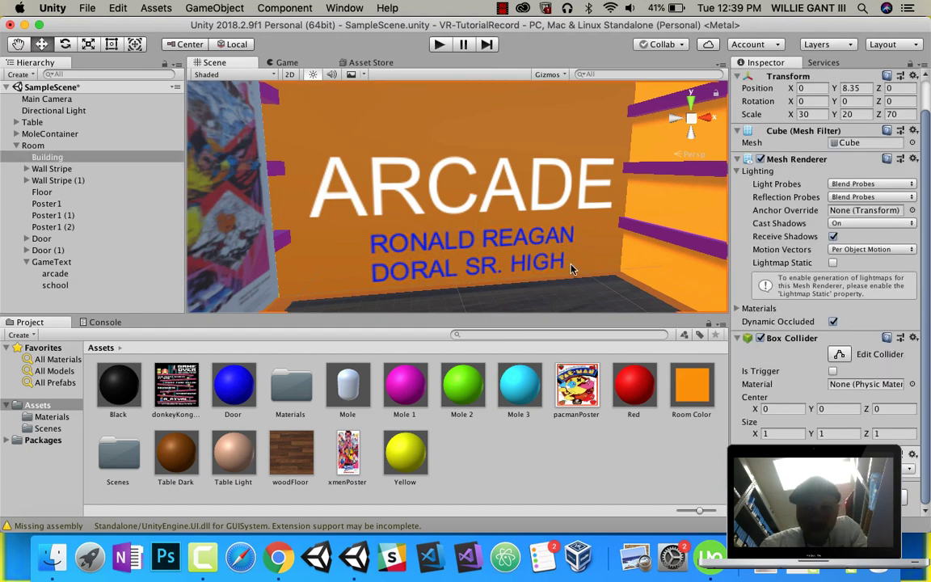
- Duplicate the arcade text object inside GameText
scroll(574, 269, down, 5)
right_drag(519, 241, 539, 167)
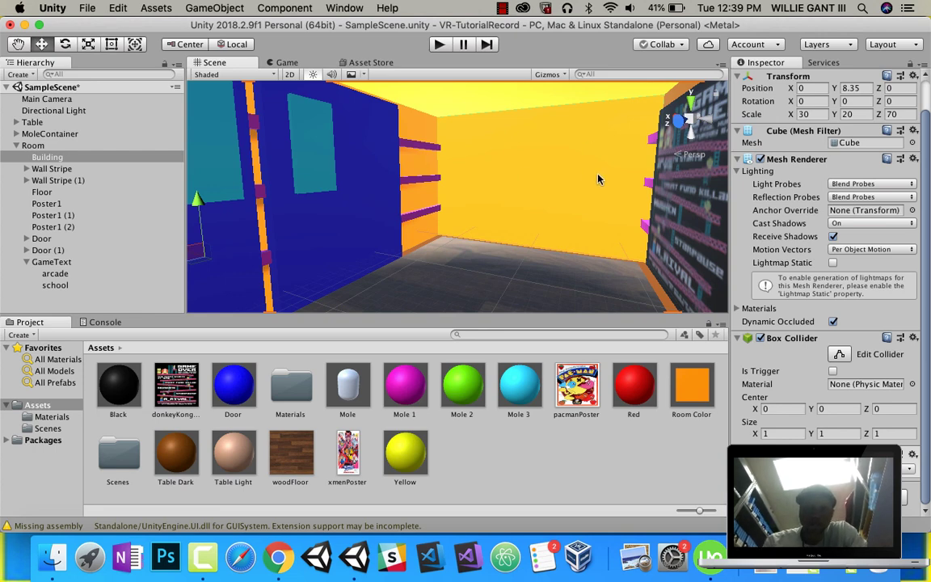
right_drag(568, 186, 380, 196)
click(60, 273)
right_click(63, 273)
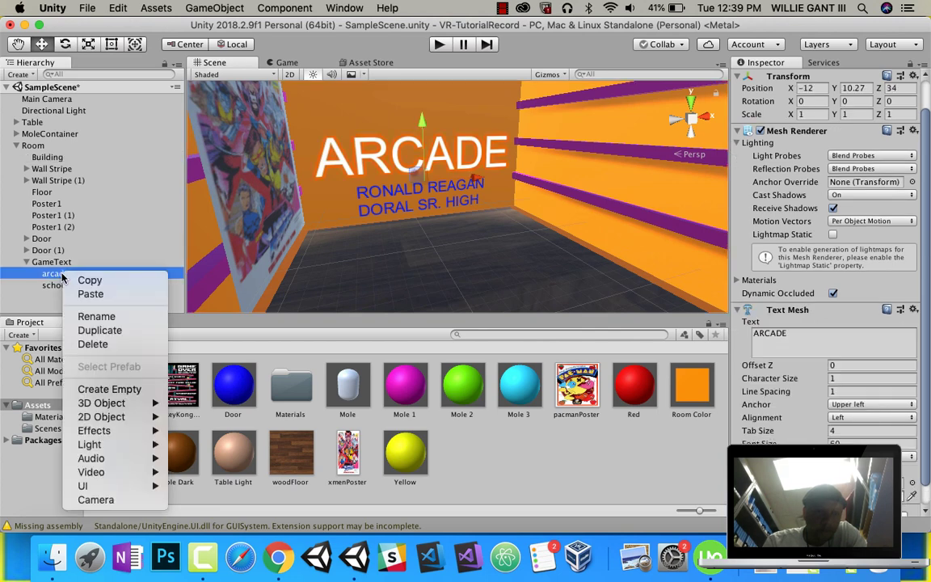
click(100, 330)
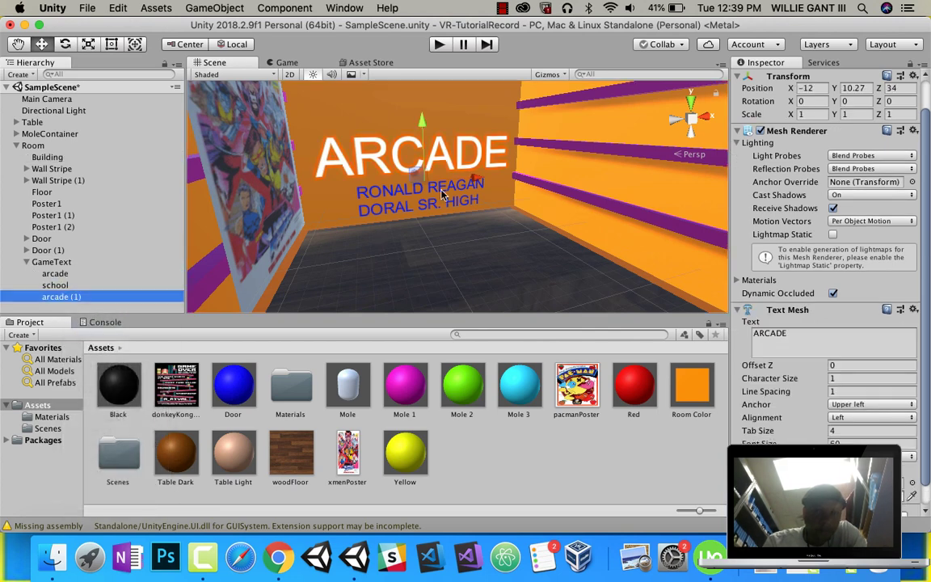
- Move the duplicated ARCADE text to the opposite end wall of the room at Z -34
right_drag(382, 178, 455, 242)
right_drag(305, 236, 451, 235)
scroll(450, 234, down, 10)
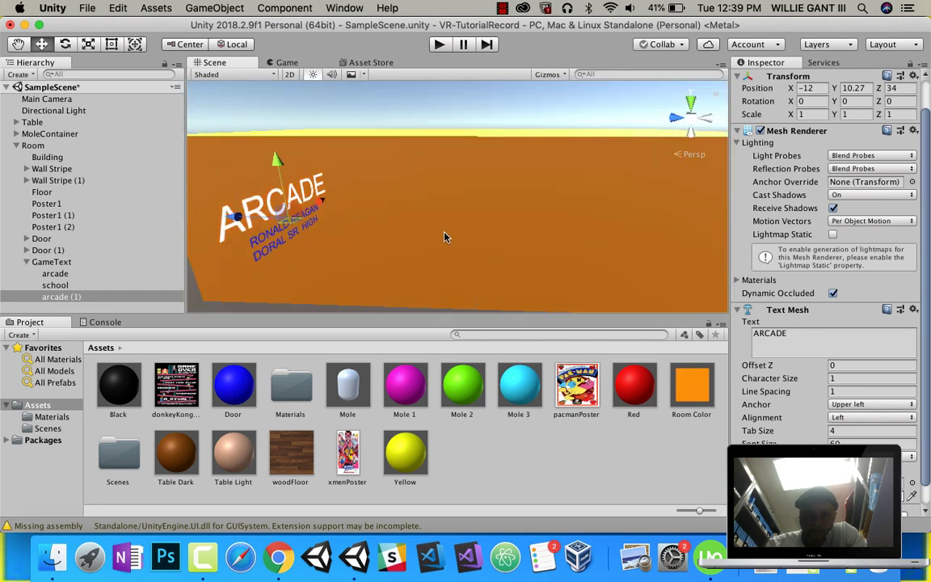
drag(242, 224, 602, 226)
right_drag(511, 269, 410, 244)
drag(422, 214, 424, 245)
scroll(424, 245, up, 10)
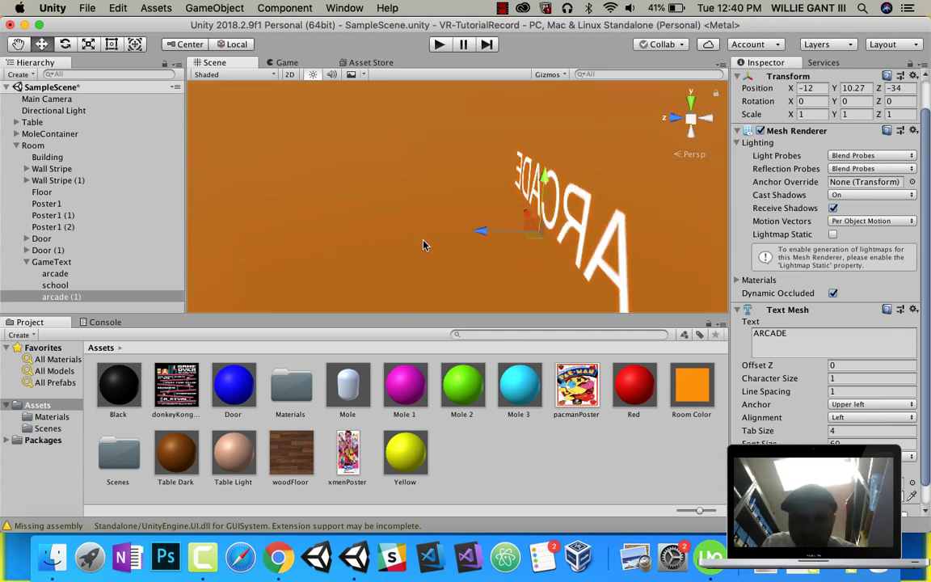
- Rotate the duplicated ARCADE text 180 degrees about Y and centre it on the end wall at X 11.9
right_drag(376, 223, 372, 258)
scroll(419, 246, up, 3)
scroll(417, 245, down, 8)
scroll(418, 239, down, 8)
middle_drag(419, 237, 432, 234)
click(853, 103)
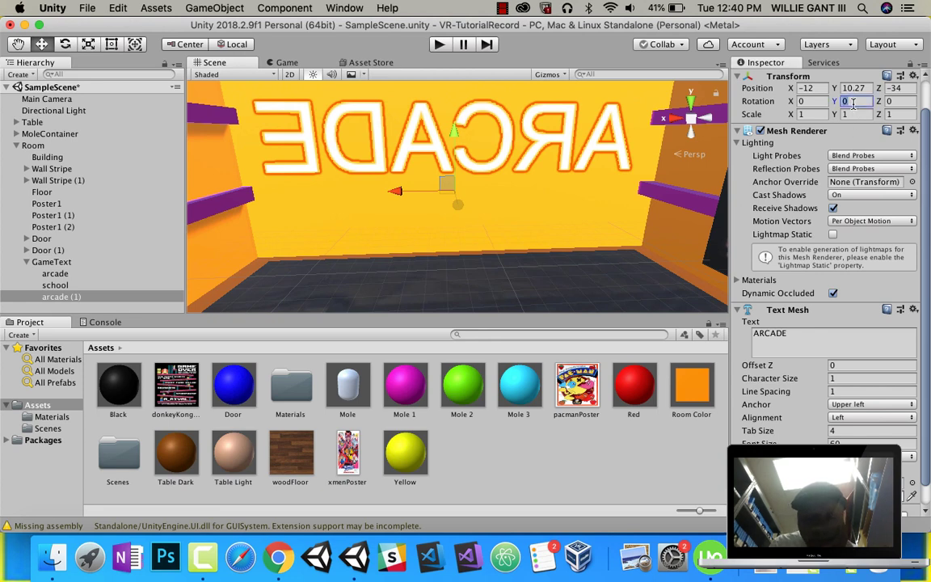
text(18)
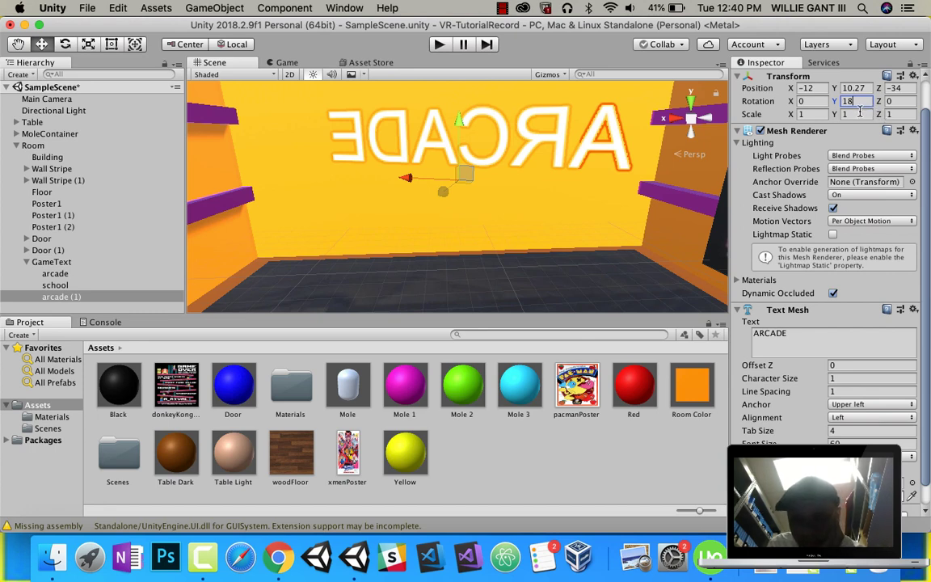
drag(858, 103, 834, 100)
text(0)
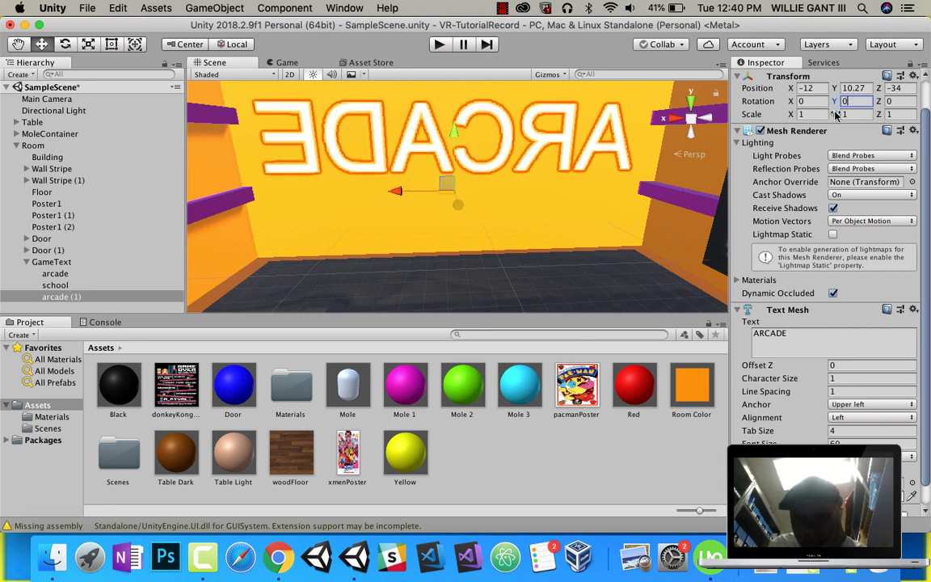
text(180)
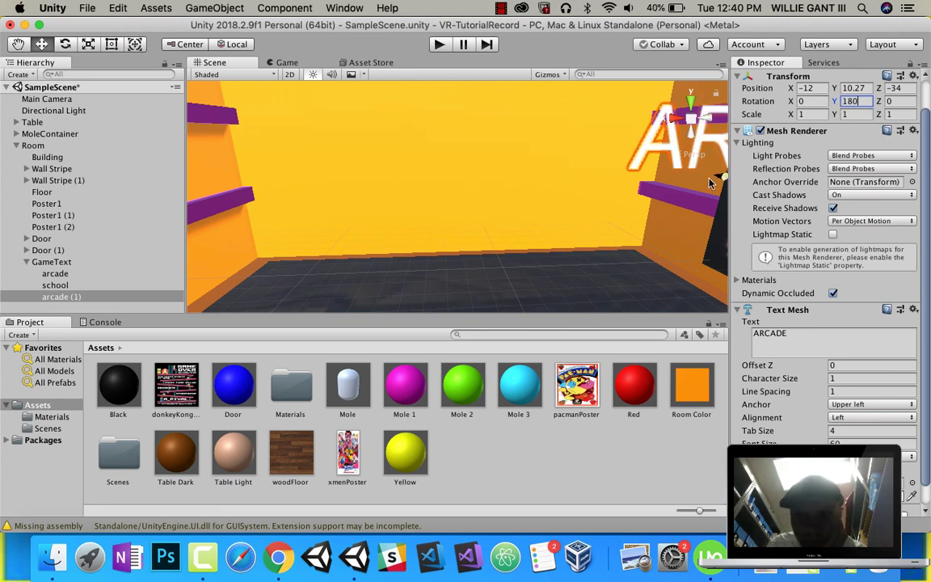
scroll(420, 162, down, 5)
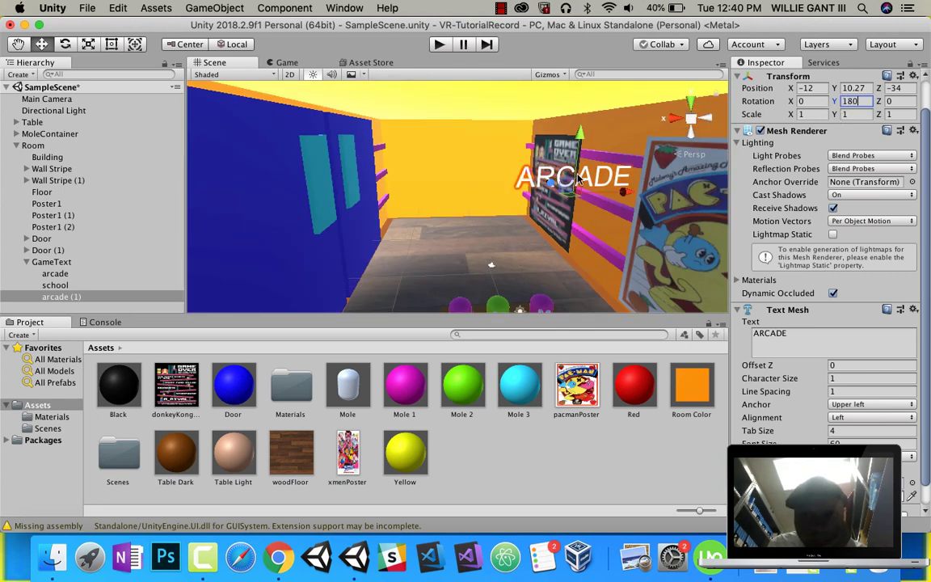
drag(622, 192, 509, 201)
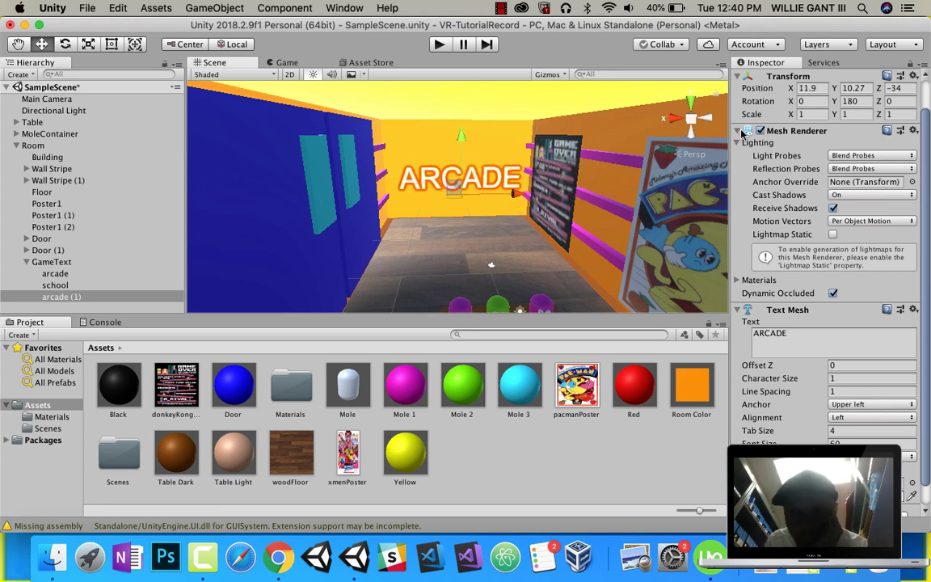
- Rename the duplicated arcade object as scoreText
click(63, 295)
click(59, 286)
click(62, 296)
scroll(764, 142, down, 1)
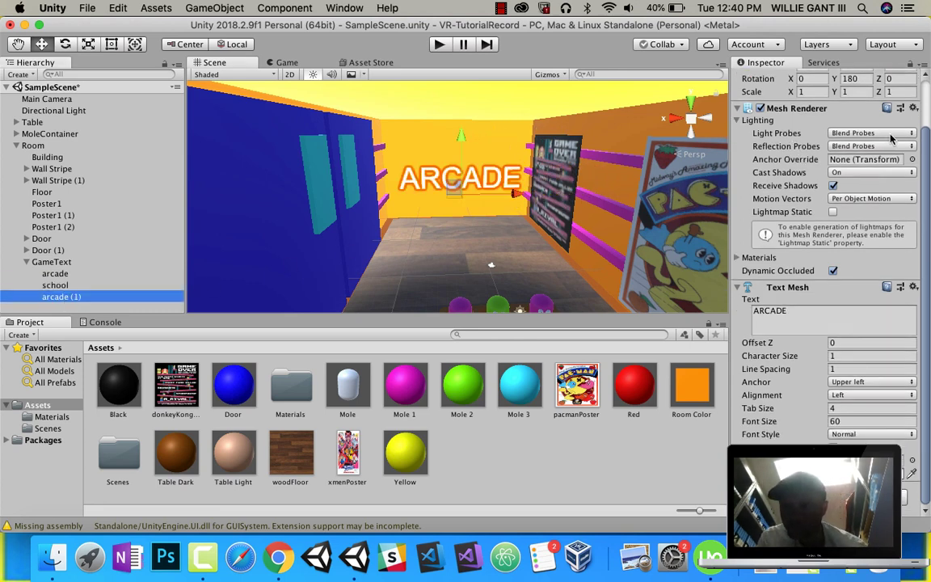
scroll(832, 140, up, 3)
click(832, 81)
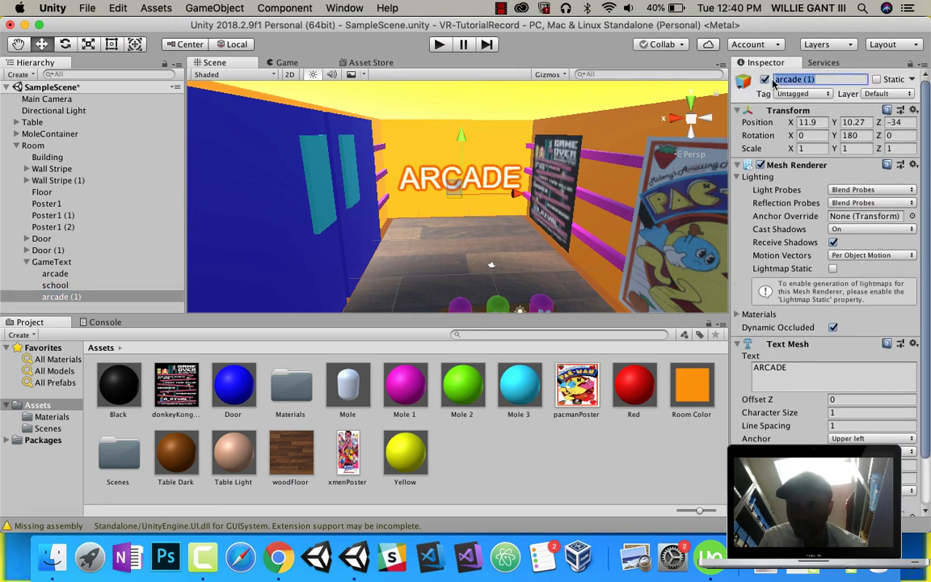
text(S)
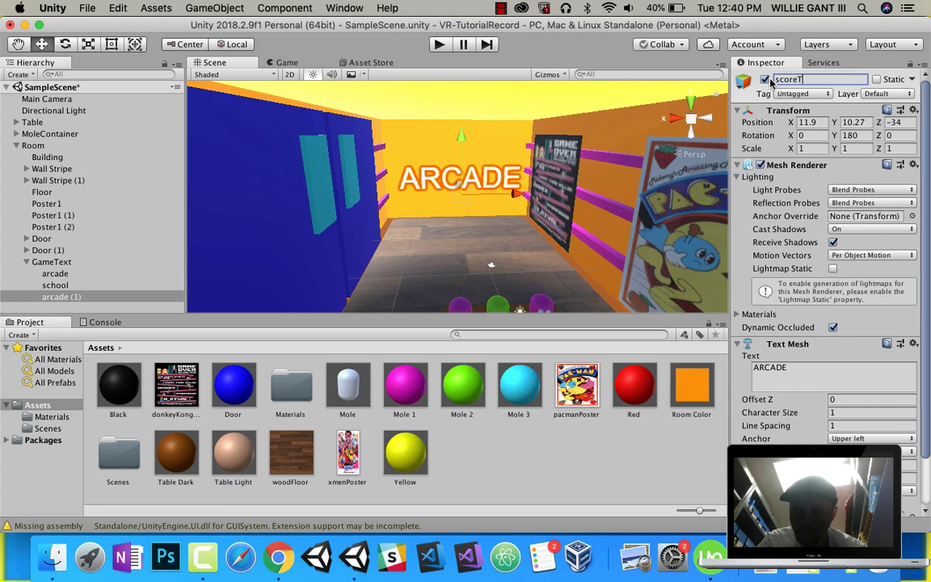
- Set scoreText's text to SCORE: 0 and recentre it on the end wall at X 14
click(768, 369)
text(SCORE: 0)
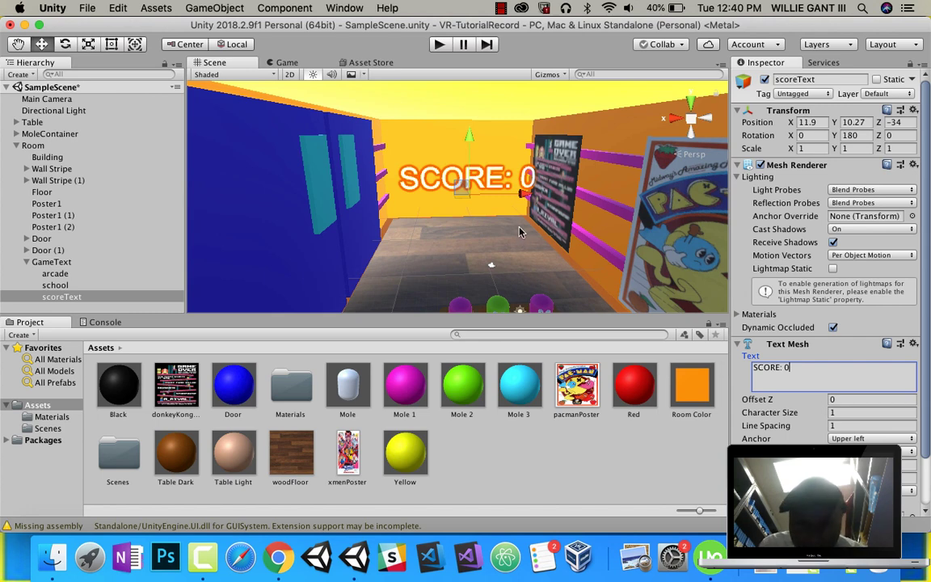
drag(525, 195, 514, 195)
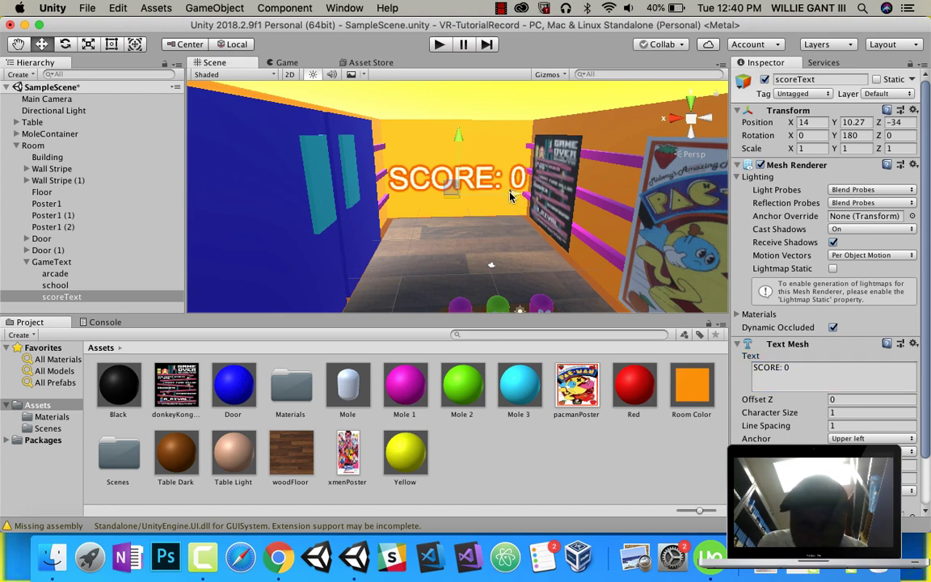
- Duplicate scoreText, raise the copy to Y 17.2, and set its font size to 20
right_click(81, 296)
click(105, 349)
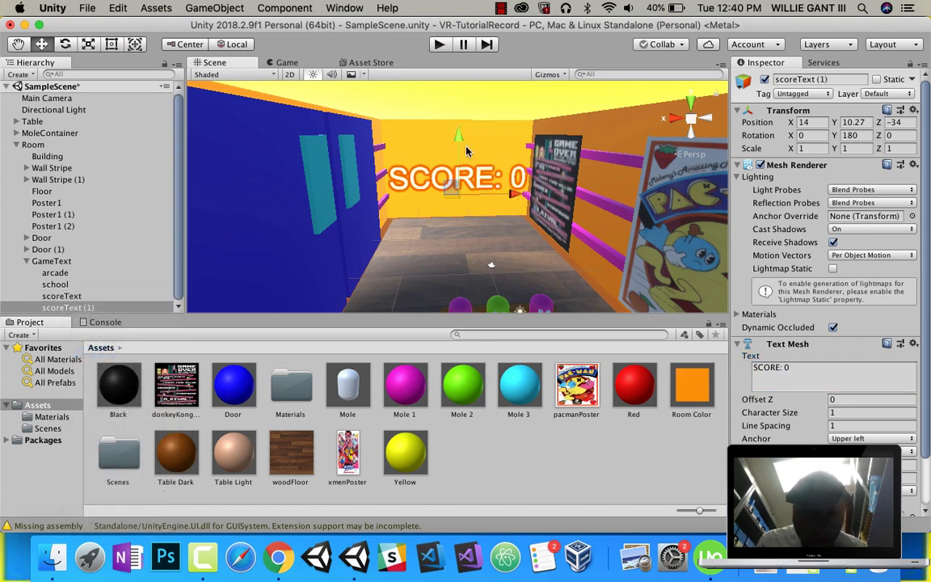
drag(462, 144, 461, 110)
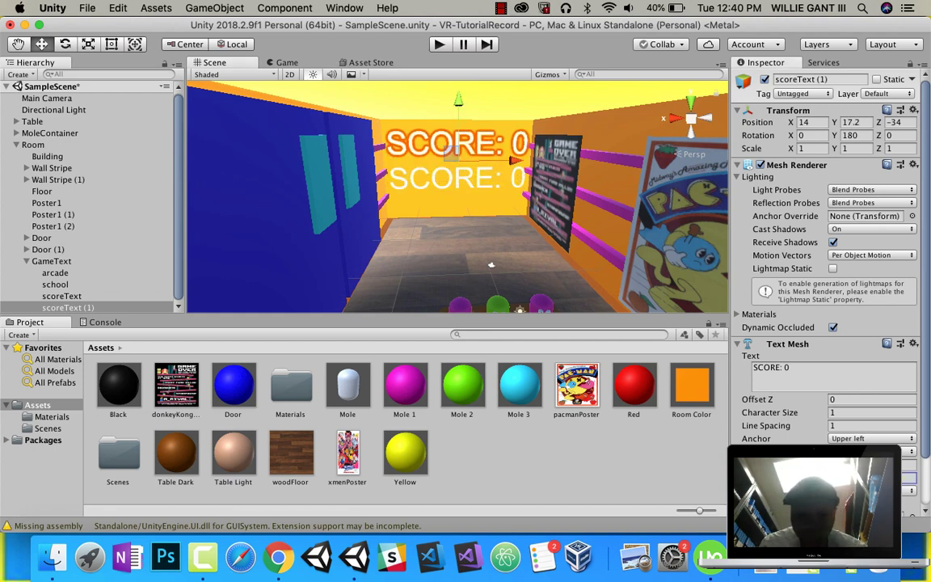
text(20)
- Rename the scoreText copy as createdBy and set its text to the creator's full name
click(800, 79)
text(creat)
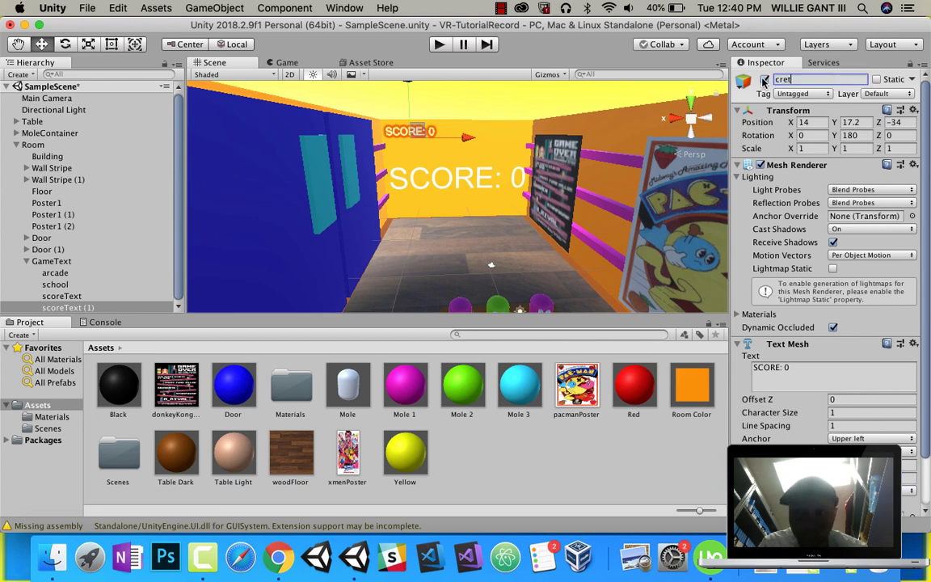
text(edBy)
key(Return)
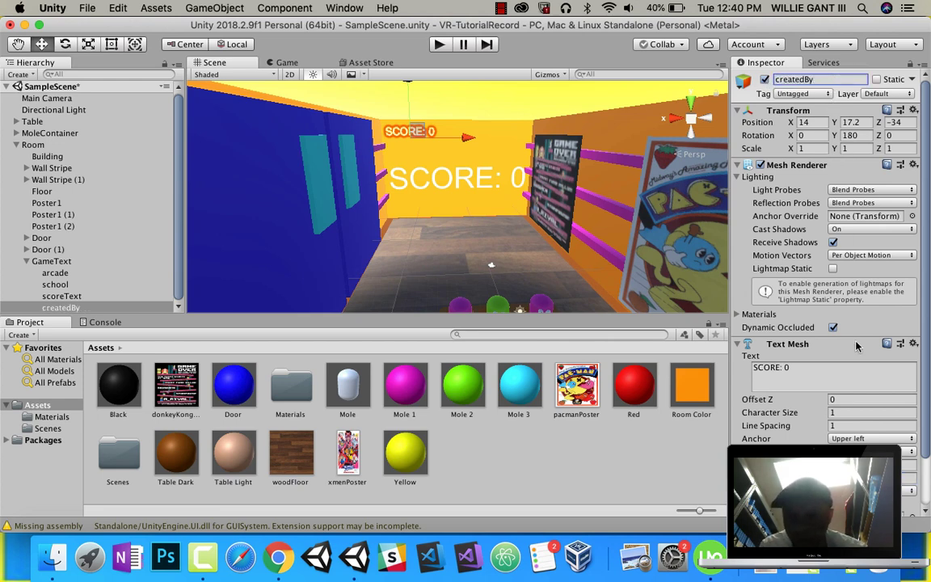
click(844, 363)
text(JAMIE)
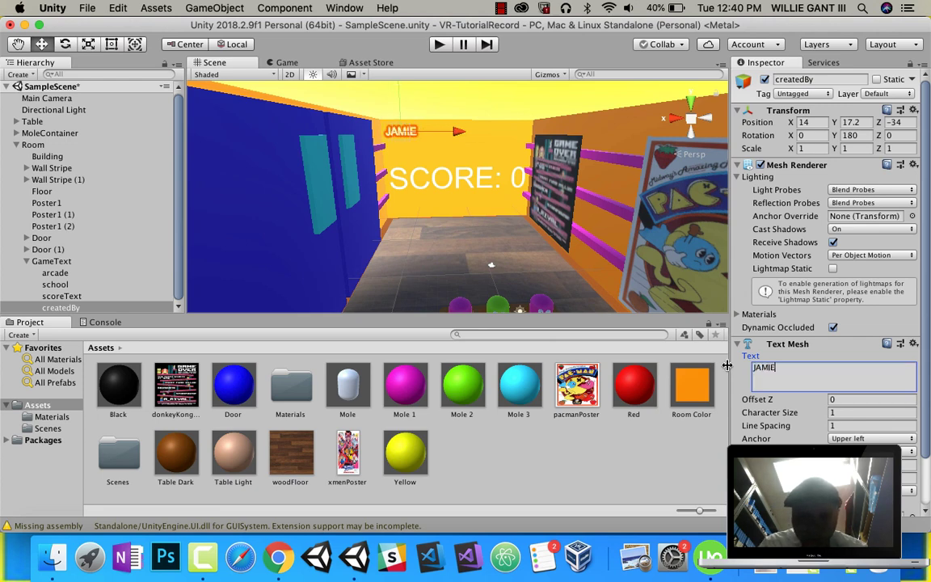
text( GANT)
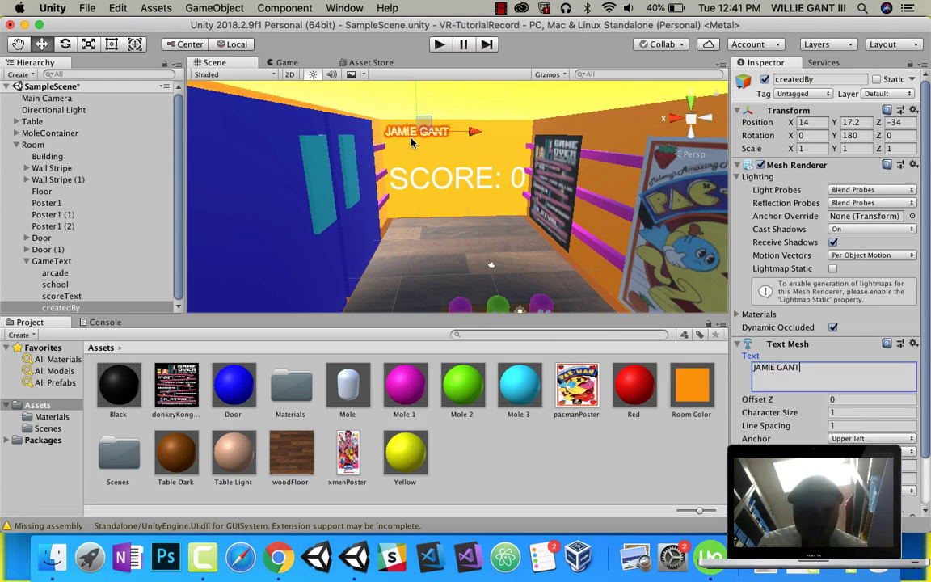
- Lower the createdBy text to Y 13.9, increase its font size, and centre it above SCORE: 0
drag(415, 98, 464, 141)
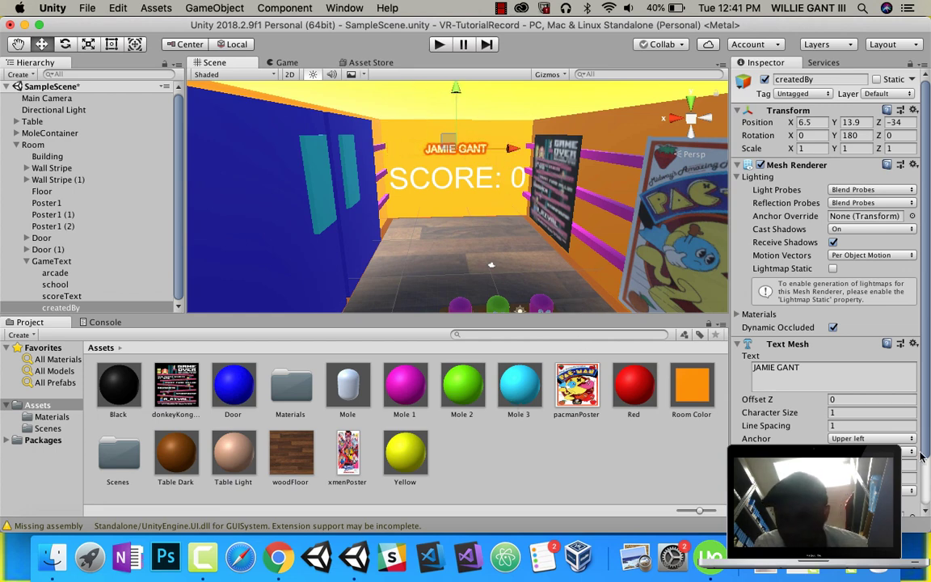
drag(775, 478, 785, 478)
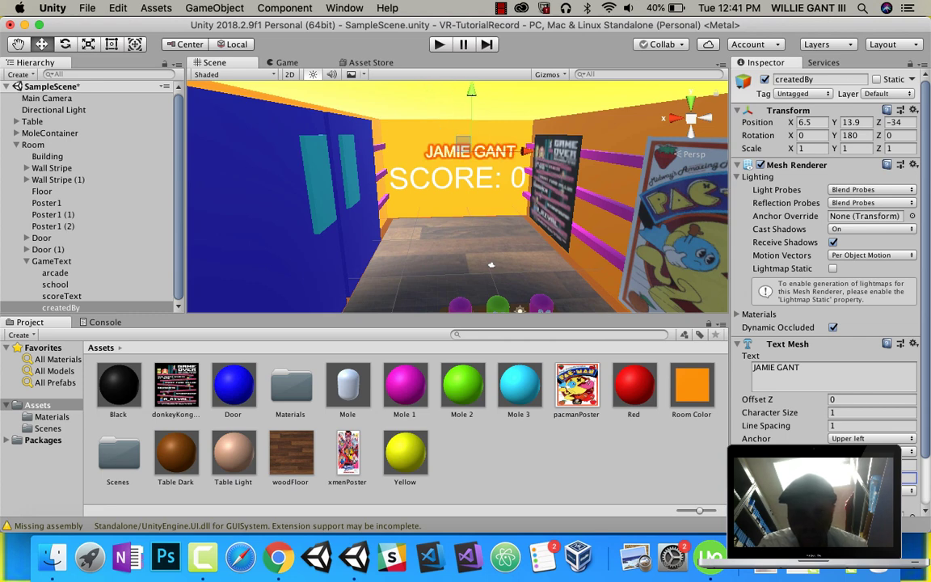
drag(475, 158, 457, 160)
- Set the colour of the scoreText object to blue
click(81, 296)
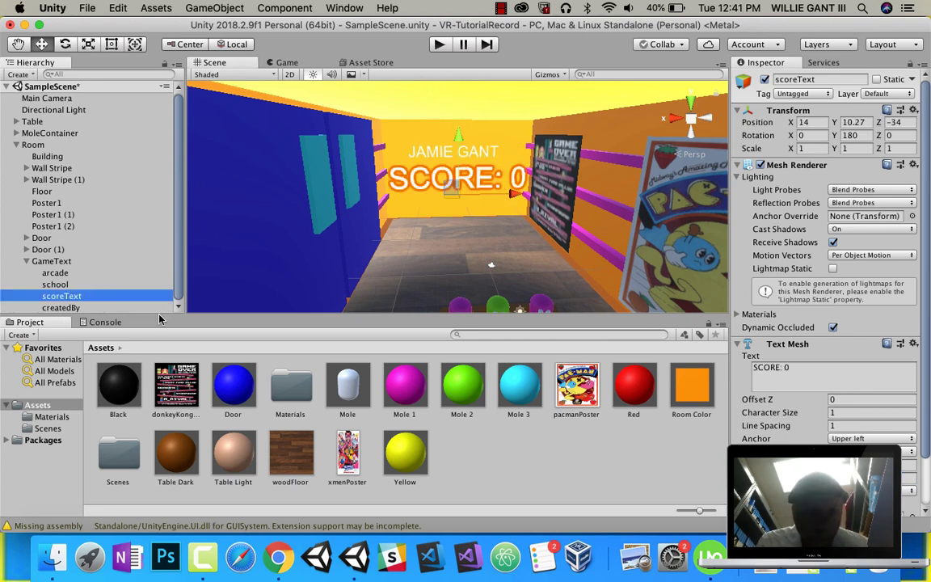
scroll(914, 457, down, 3)
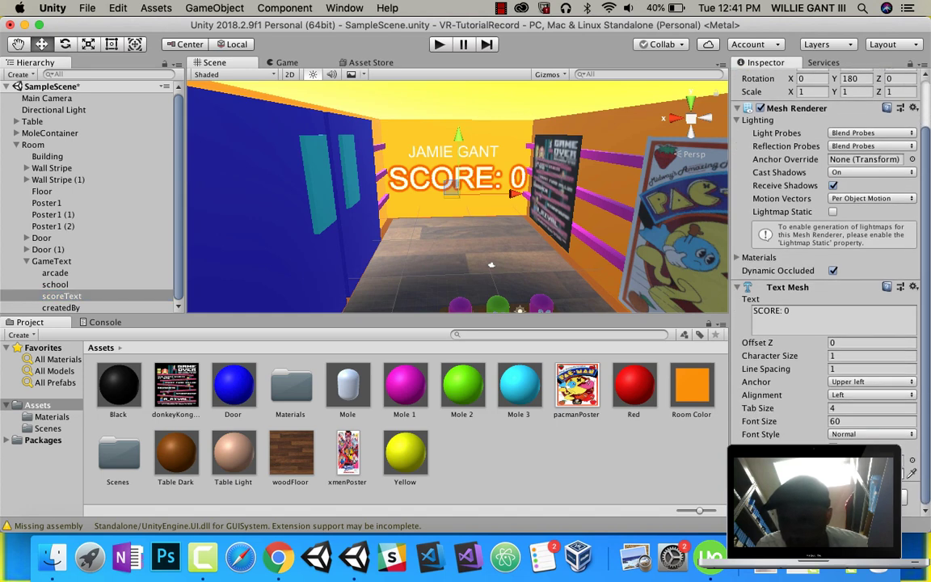
click(869, 474)
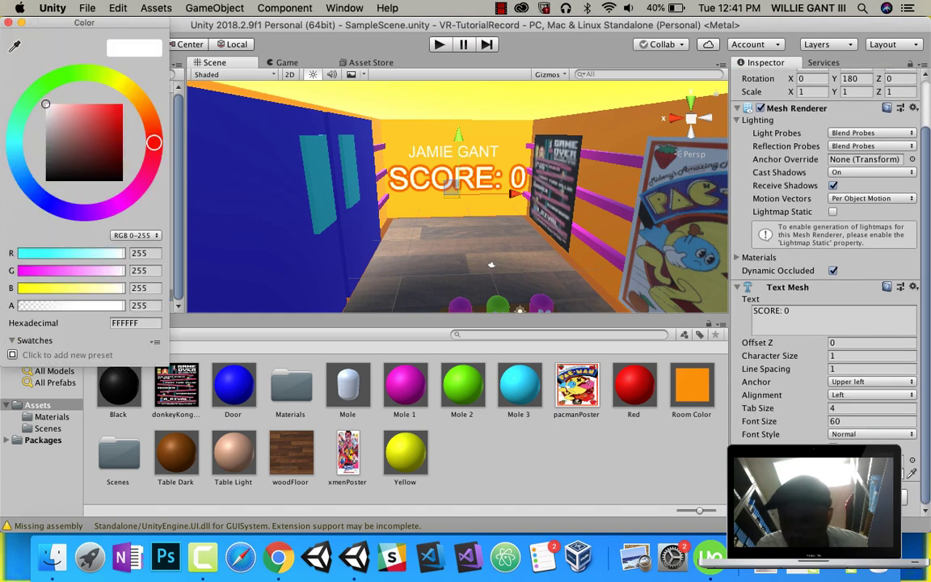
click(52, 206)
drag(111, 113, 136, 88)
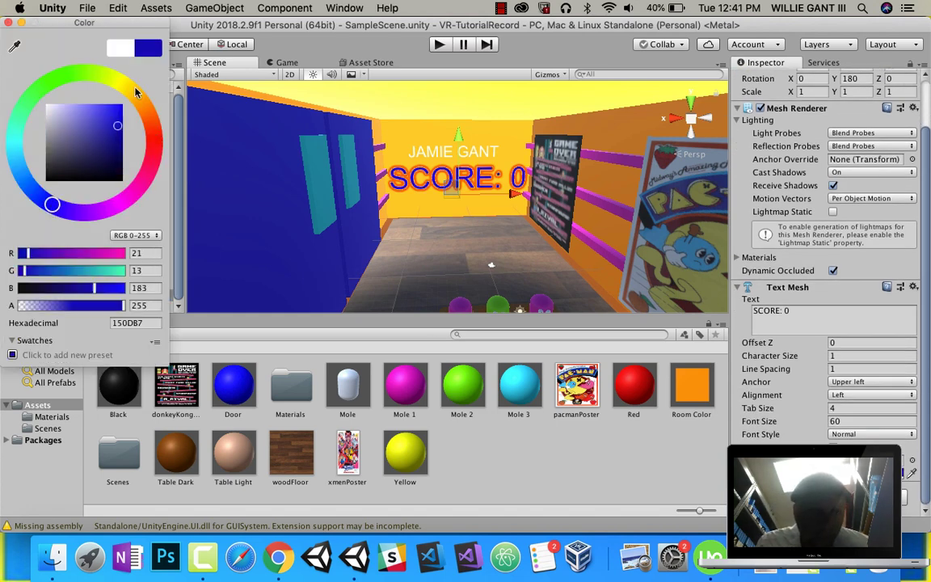
click(8, 24)
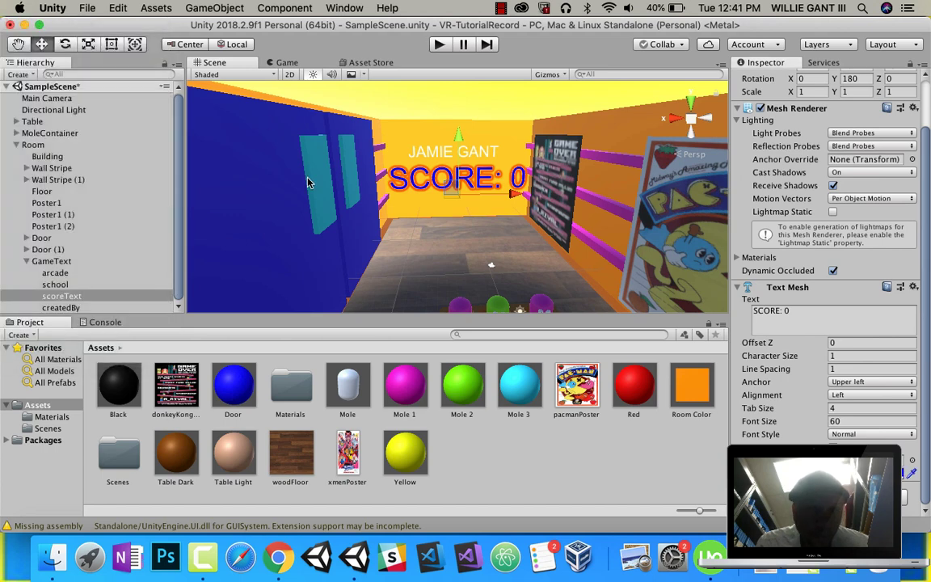
- Duplicate the createdBy text and lower the copy to Y 3.8, just below SCORE: 0
click(71, 307)
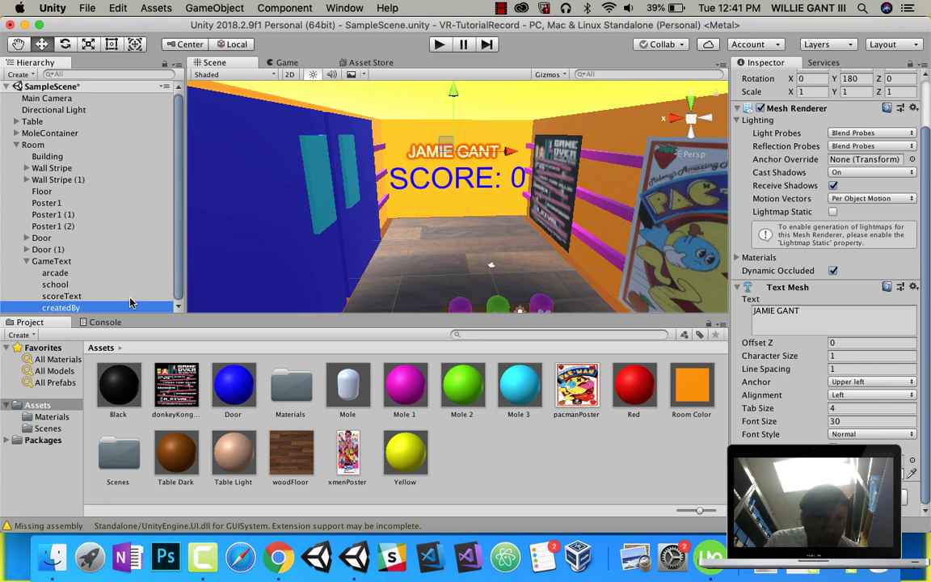
right_click(75, 312)
click(101, 353)
drag(454, 98, 593, 185)
drag(927, 165, 920, 84)
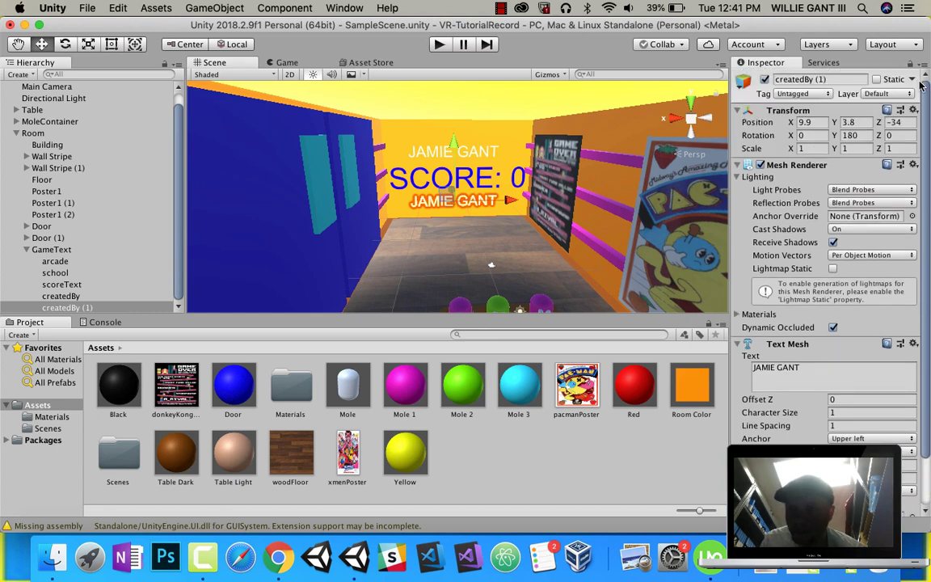
- Rename the createdBy copy as timerText and set its text to WHACK A MOLE: 0.0
click(819, 79)
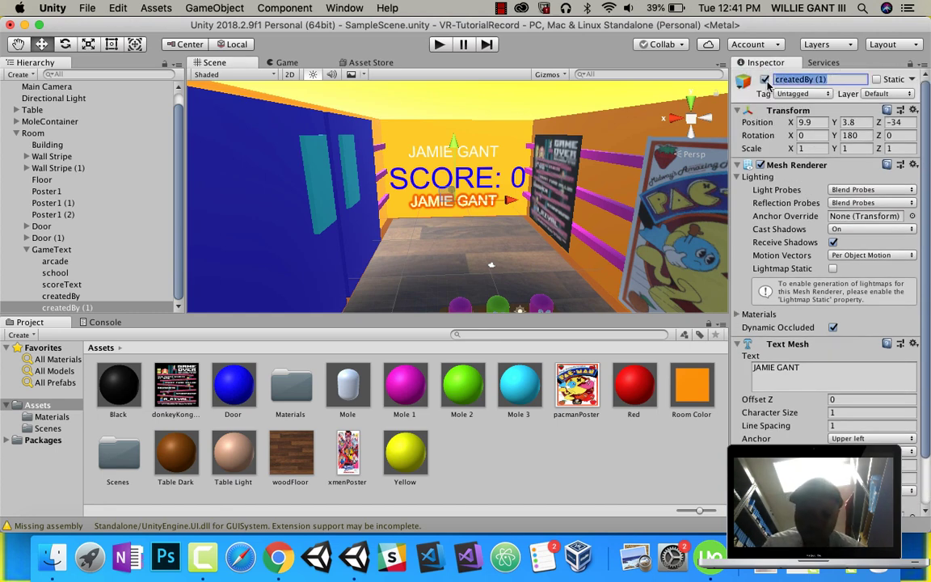
text(timerText)
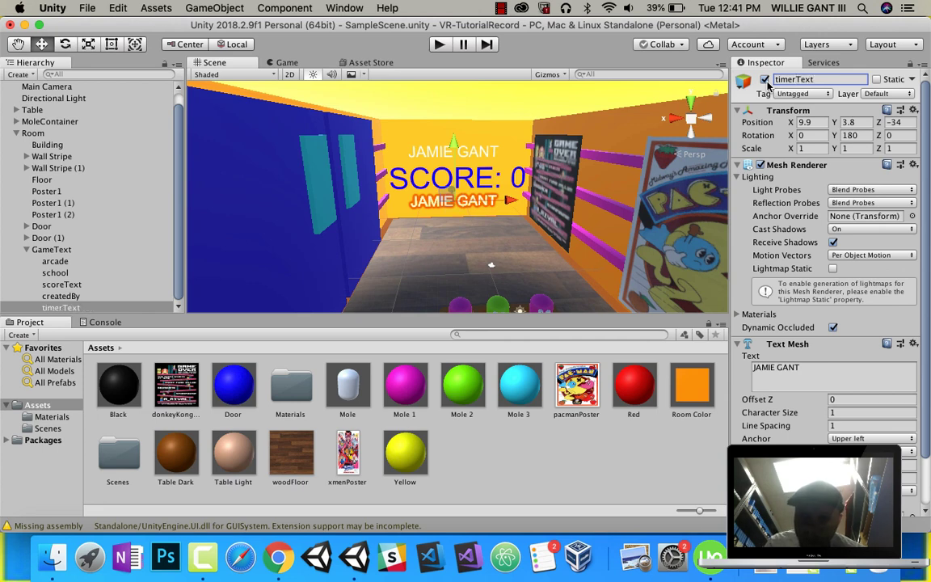
click(753, 368)
text(WHACK A MOLE: 0.0)
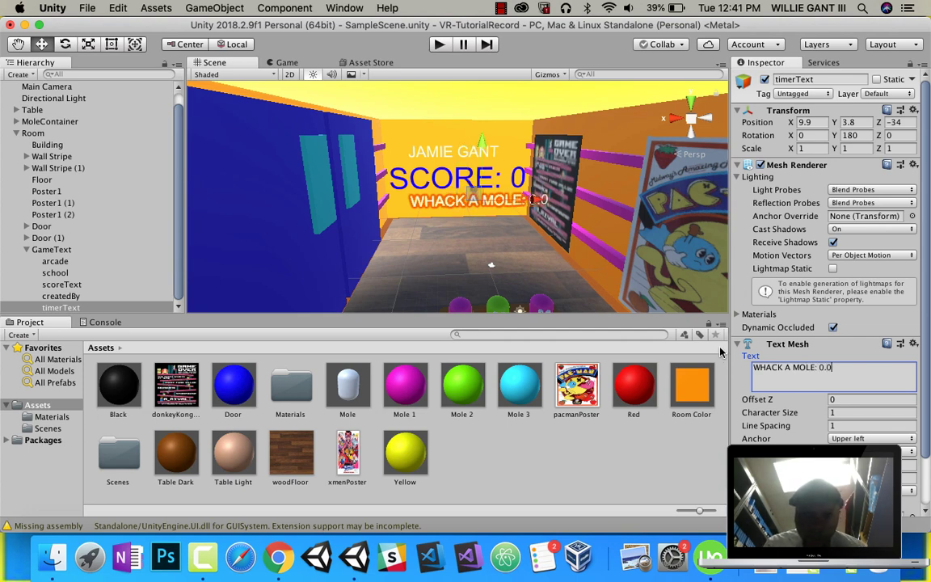
- Reduce the timerText font size to fit the wall and centre it under SCORE: 0 at X 12.02
click(873, 477)
text(50)
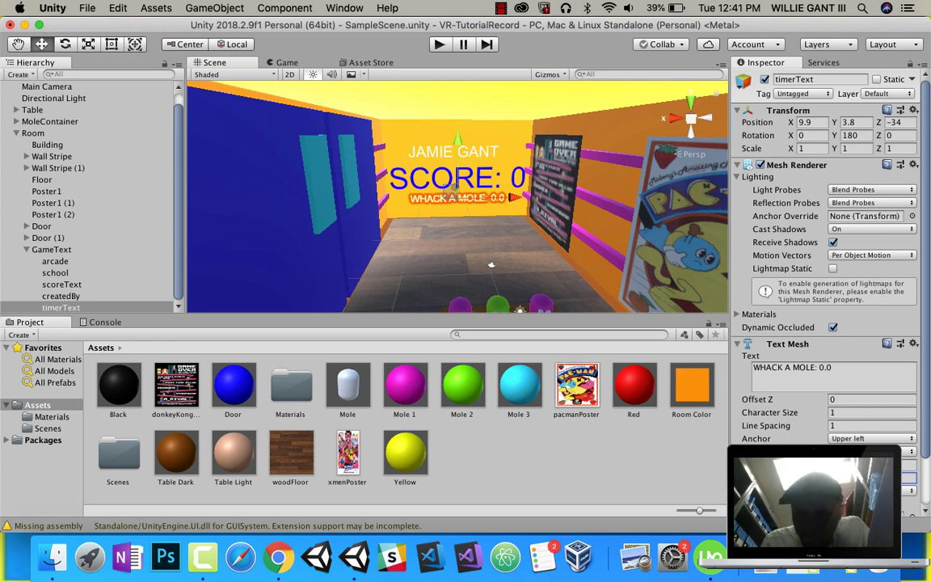
key(BackSpace)
key(BackSpace)
text(65)
scroll(518, 224, up, 6)
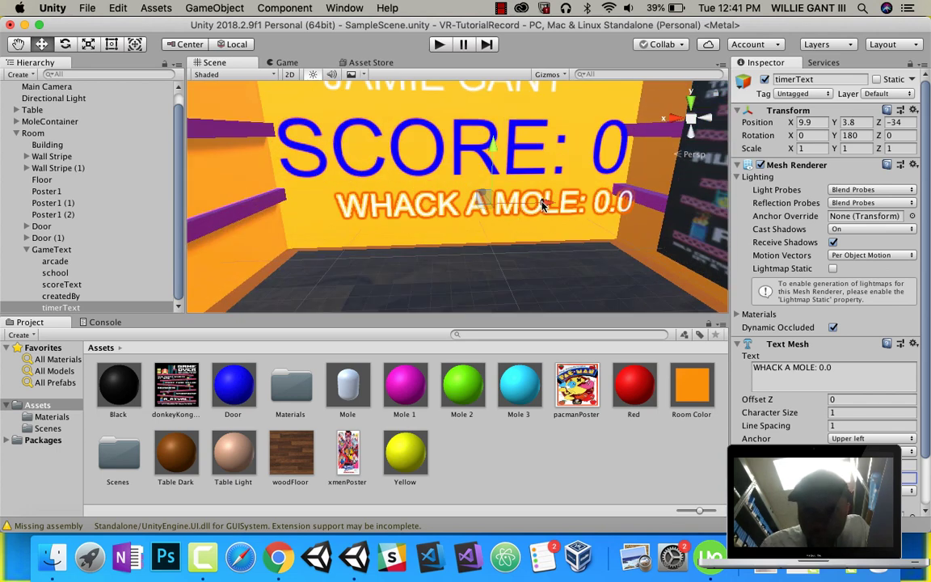
drag(541, 206, 516, 202)
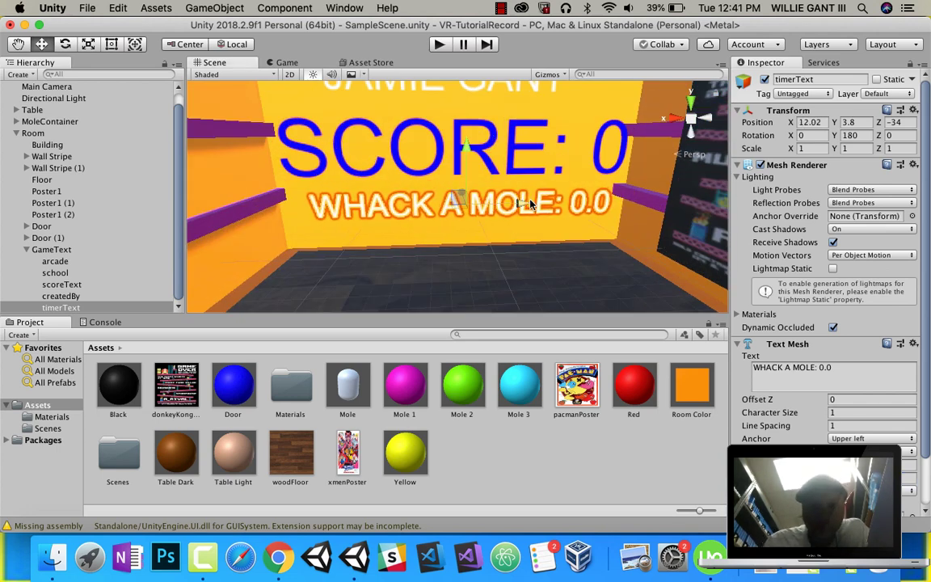
- Close the McAfee notification and look over the room towards the ARCADE wall
right_drag(534, 226, 492, 230)
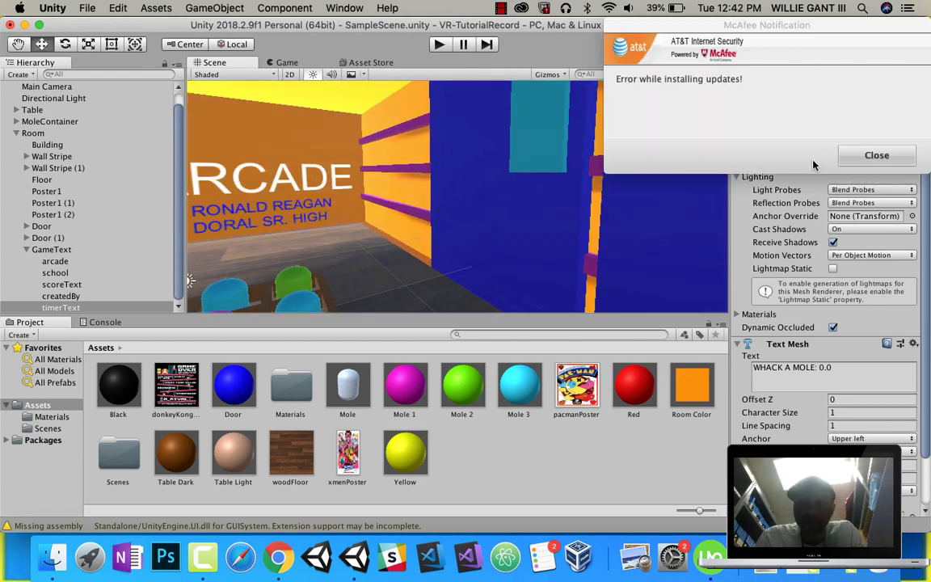
click(871, 155)
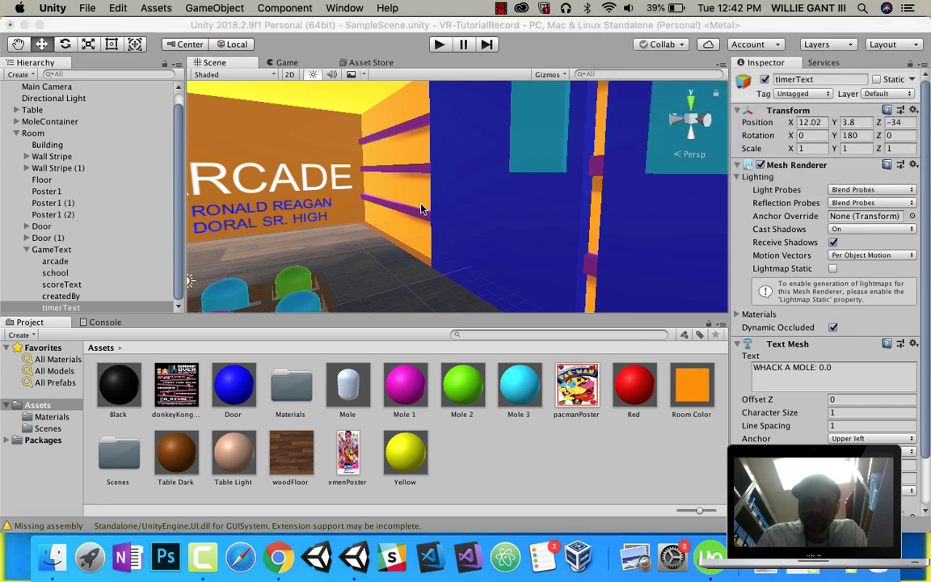
right_drag(391, 208, 420, 215)
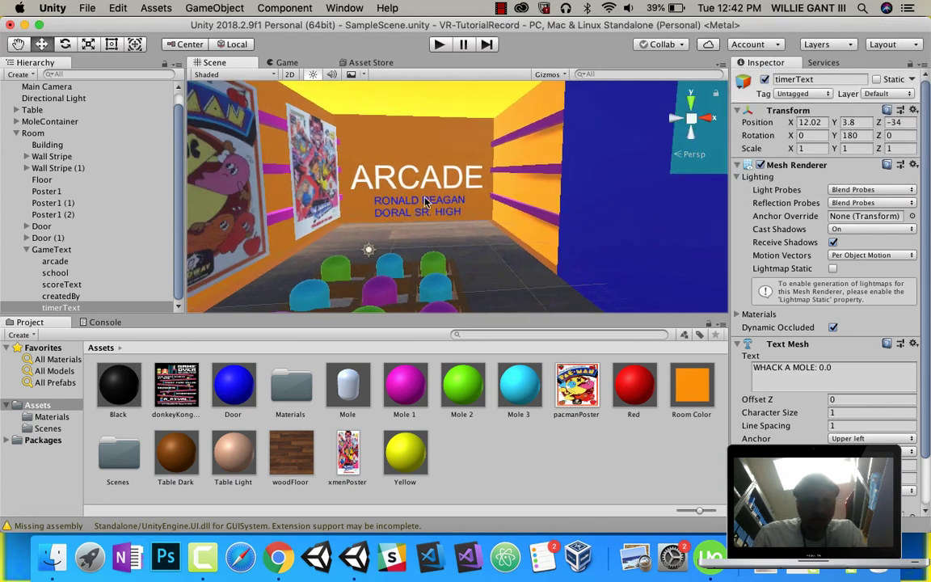